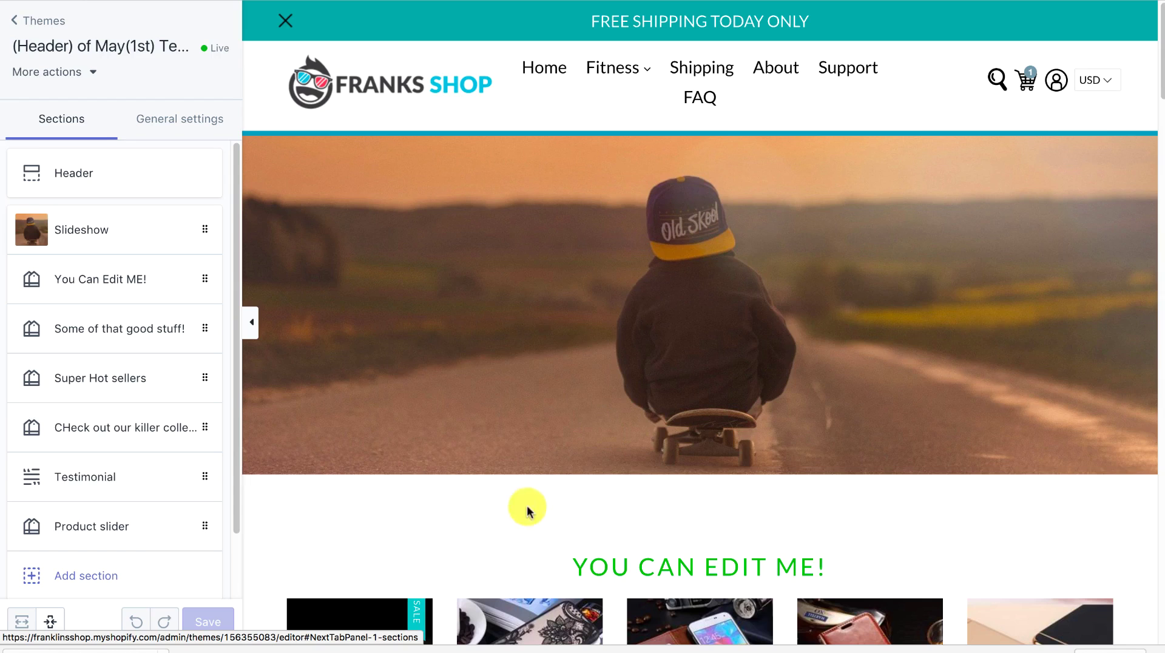
scroll(352, 517, "down", 8)
scroll(352, 520, "up", 1)
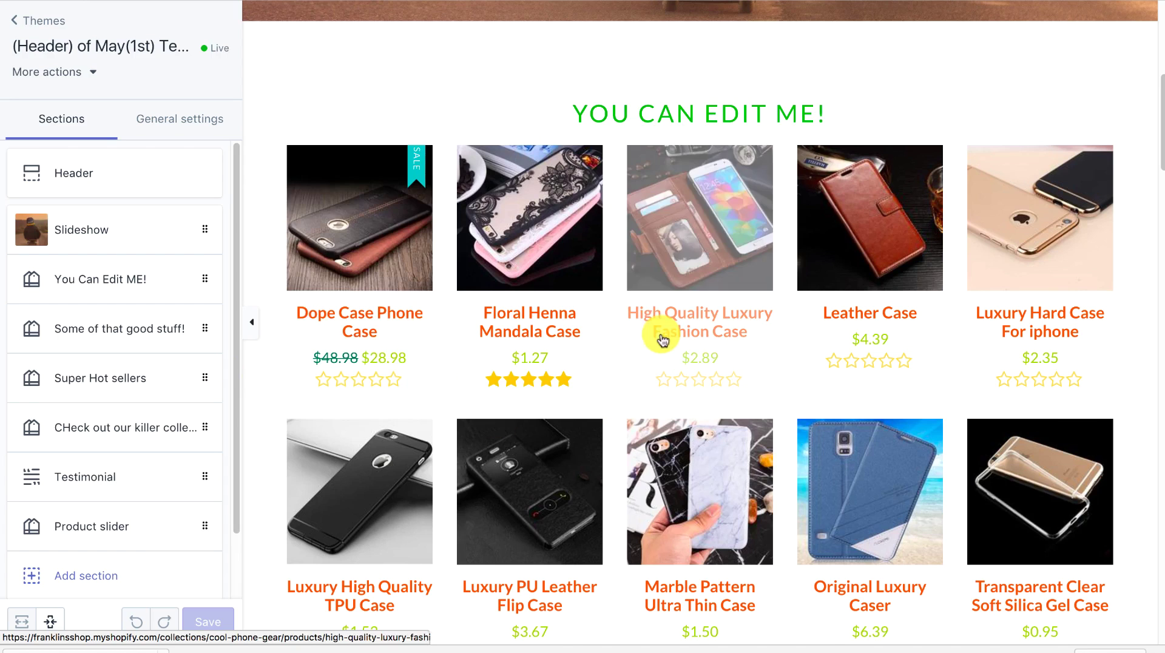
scroll(664, 333, "down", 1)
scroll(520, 552, "down", 1)
scroll(520, 552, "up", 12)
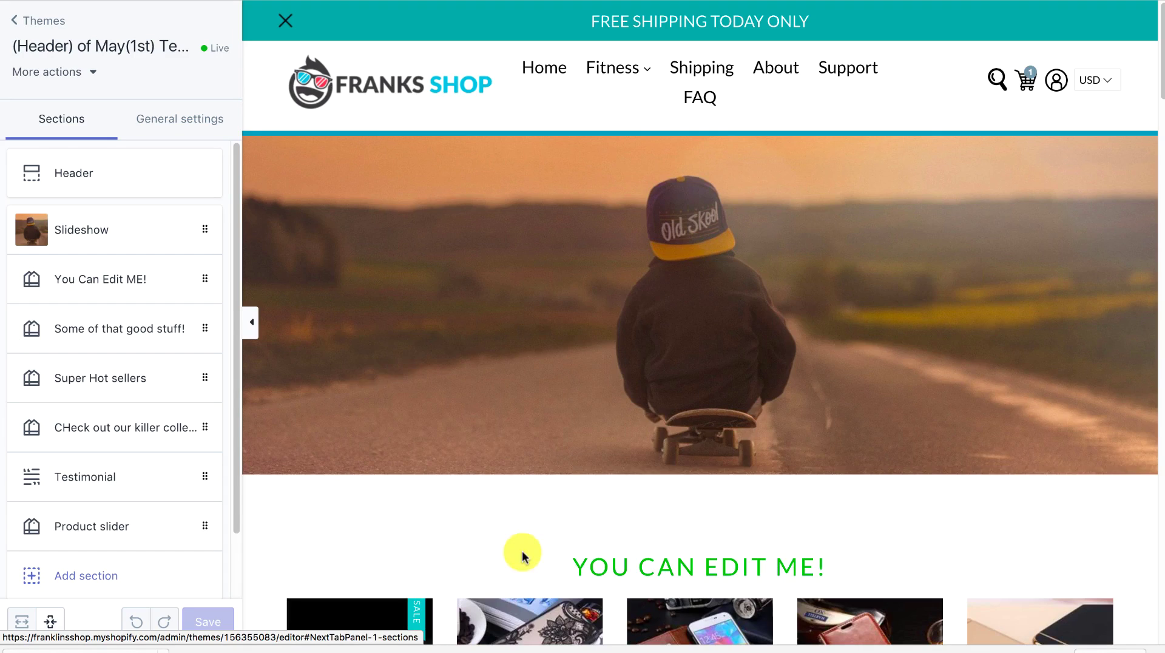
- Open the Header section's settings and try the Centered logo alignment before restoring it to Left
left_click(99, 172)
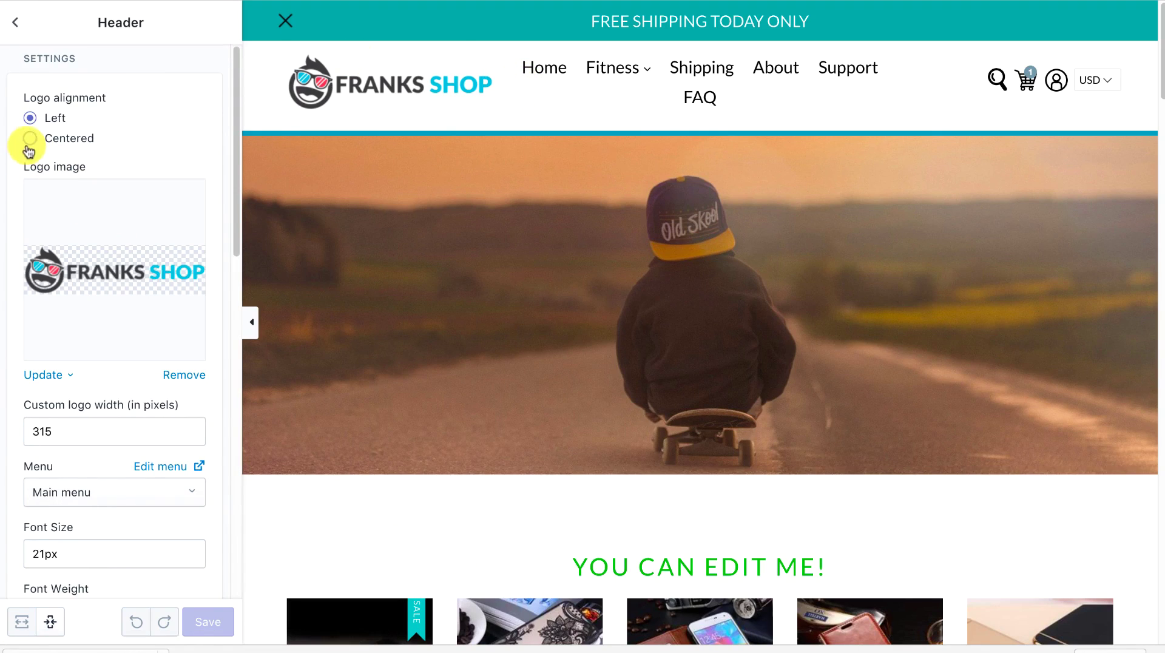
left_click(30, 139)
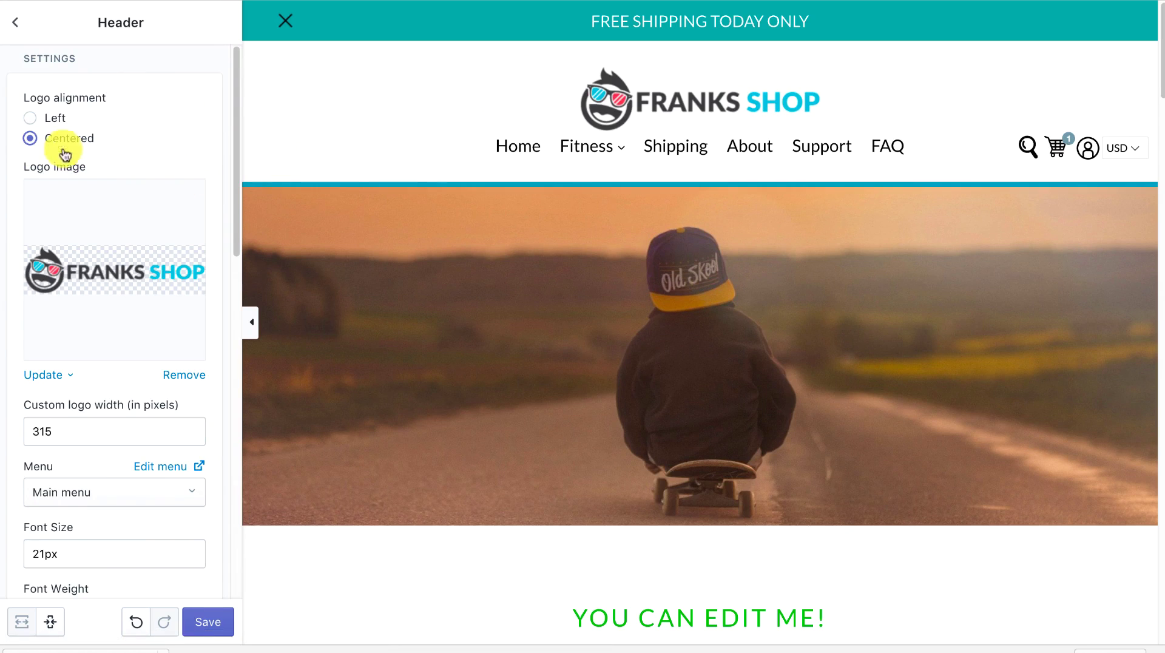
left_click(29, 122)
- Try a red menu background color in the header settings, and replace it with a very pale pinkish white
scroll(163, 109, "down", 5)
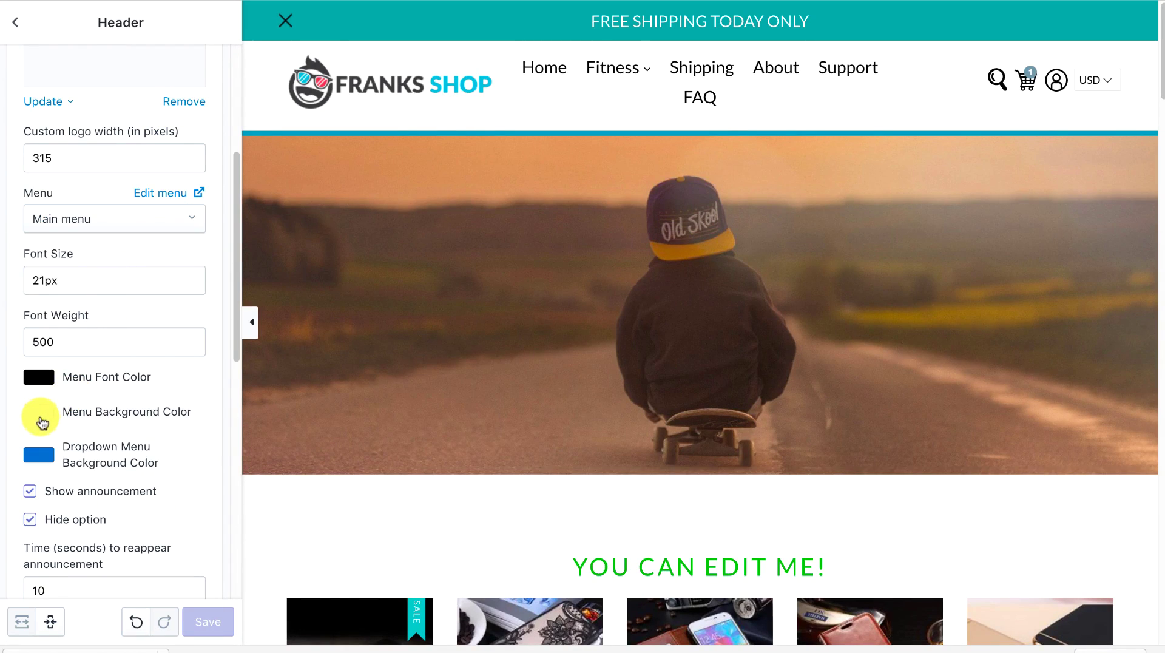
left_click(41, 421)
left_click(134, 449)
left_click(188, 371)
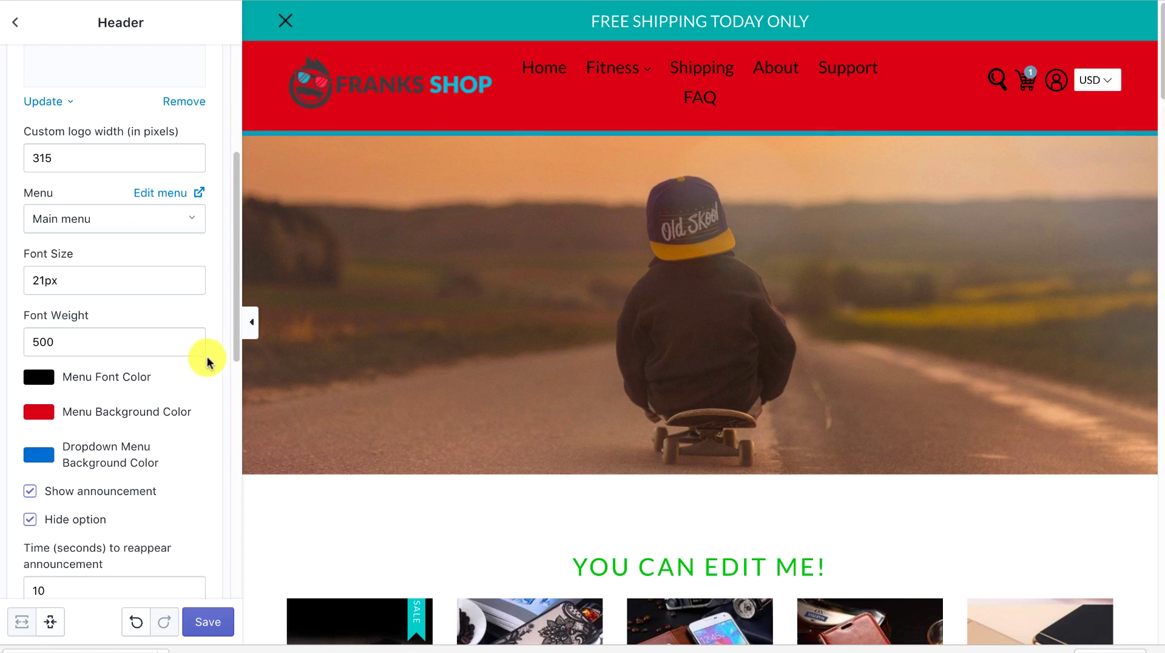
left_click(46, 418)
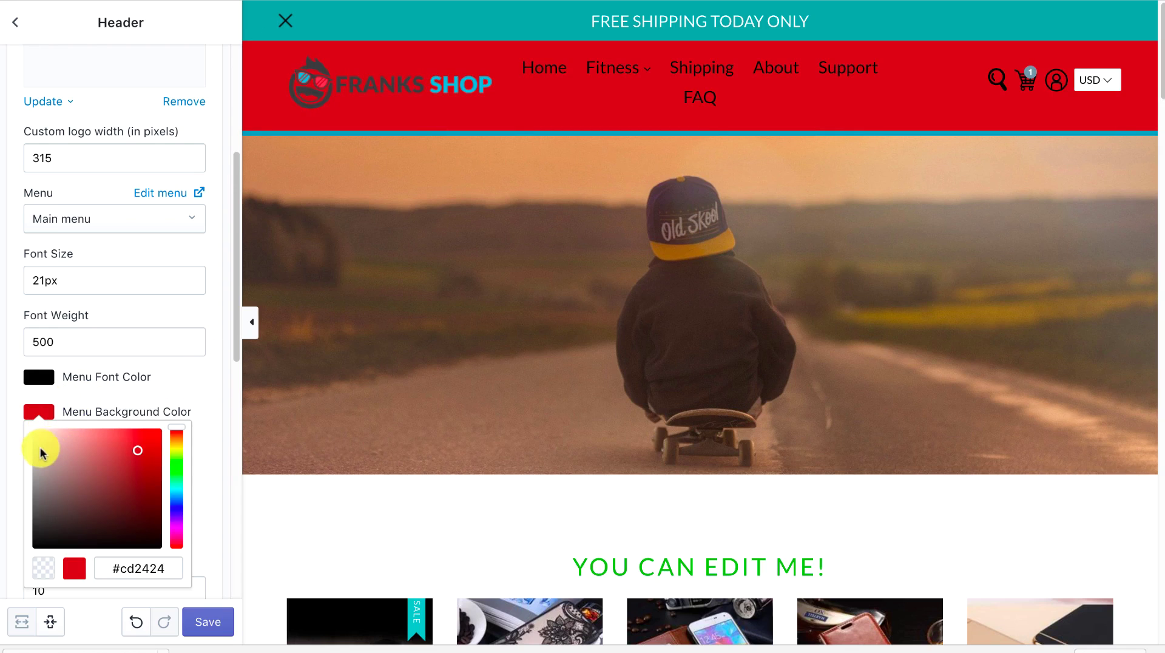
left_click(151, 392)
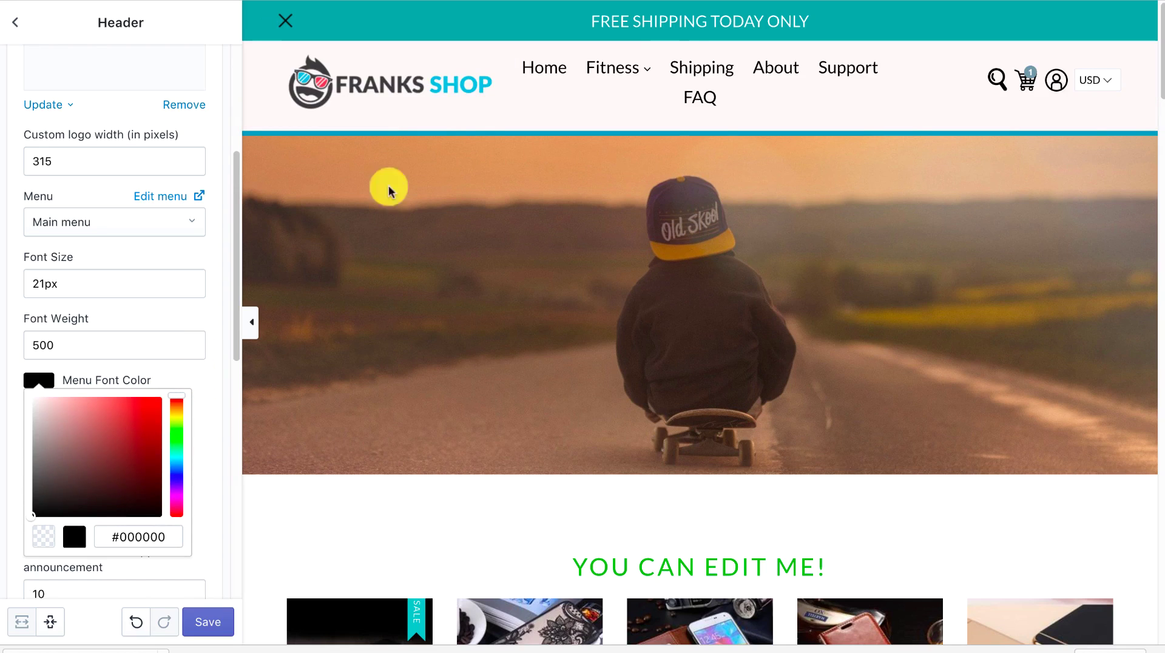
- Set the header menu's font size to 16px
mouse_move(667, 72)
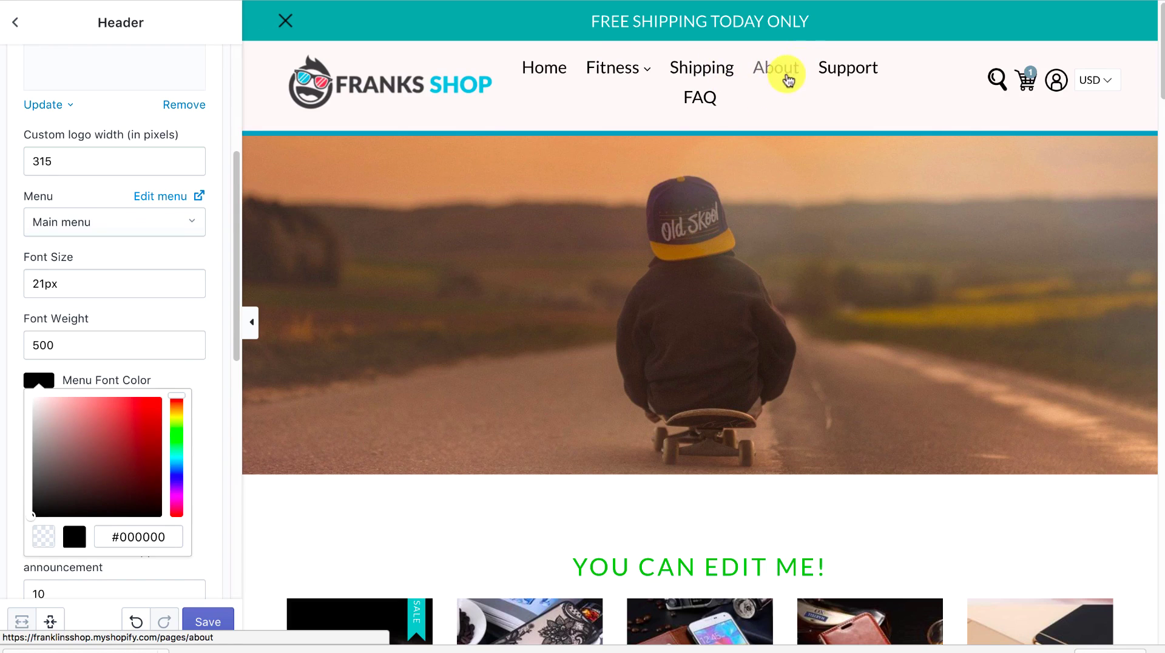
scroll(143, 281, "up", 1)
scroll(69, 251, "up", 1)
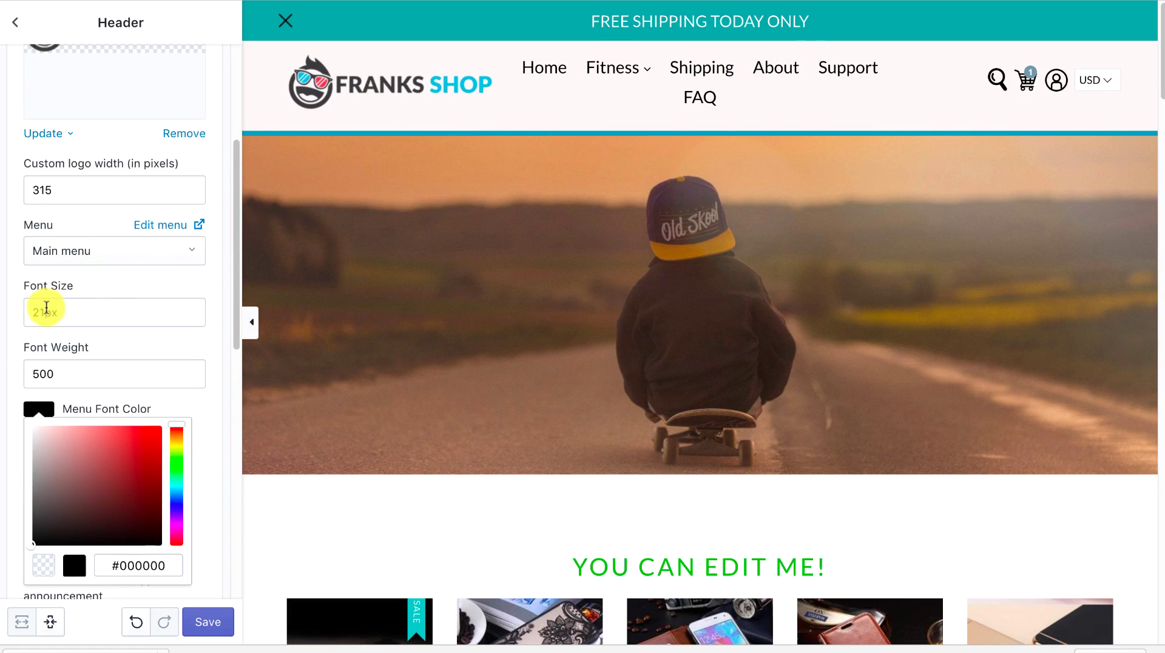
left_click(42, 312)
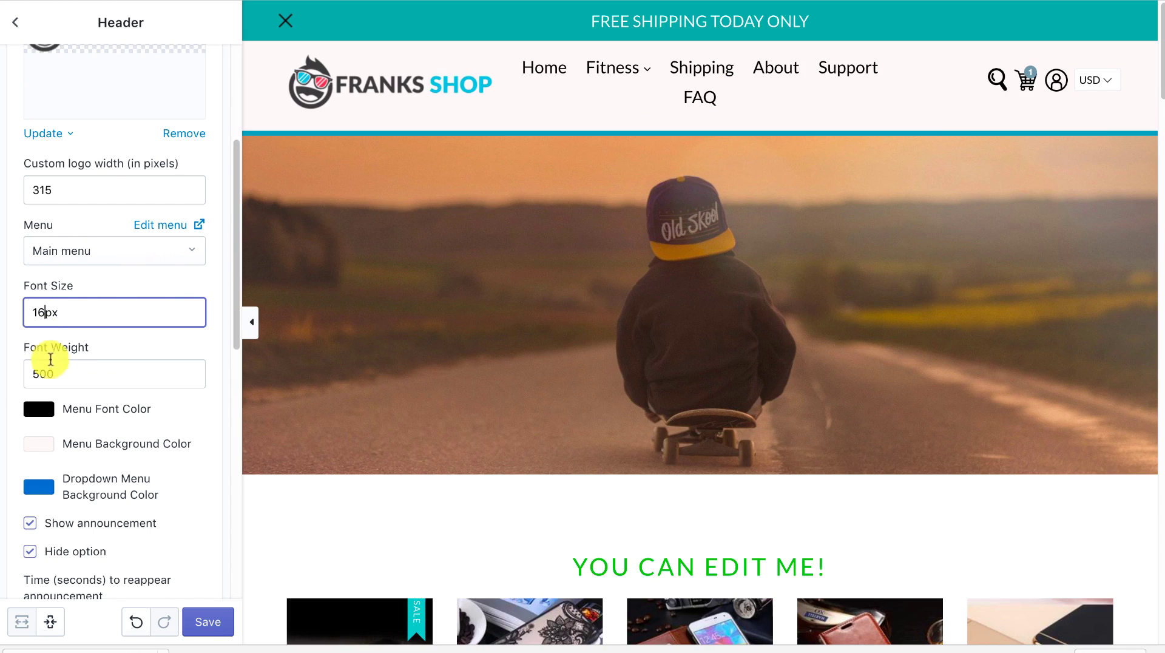
left_click(144, 275)
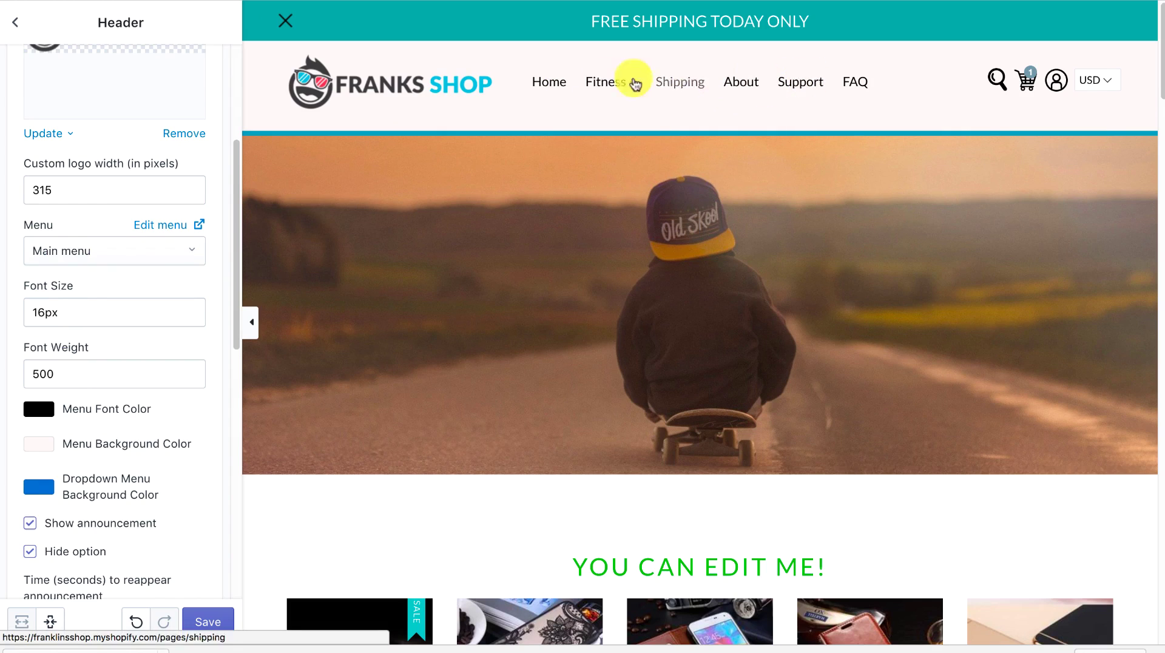
- Change the header's Menu Font Color to red
left_click_drag(39, 374, 55, 379)
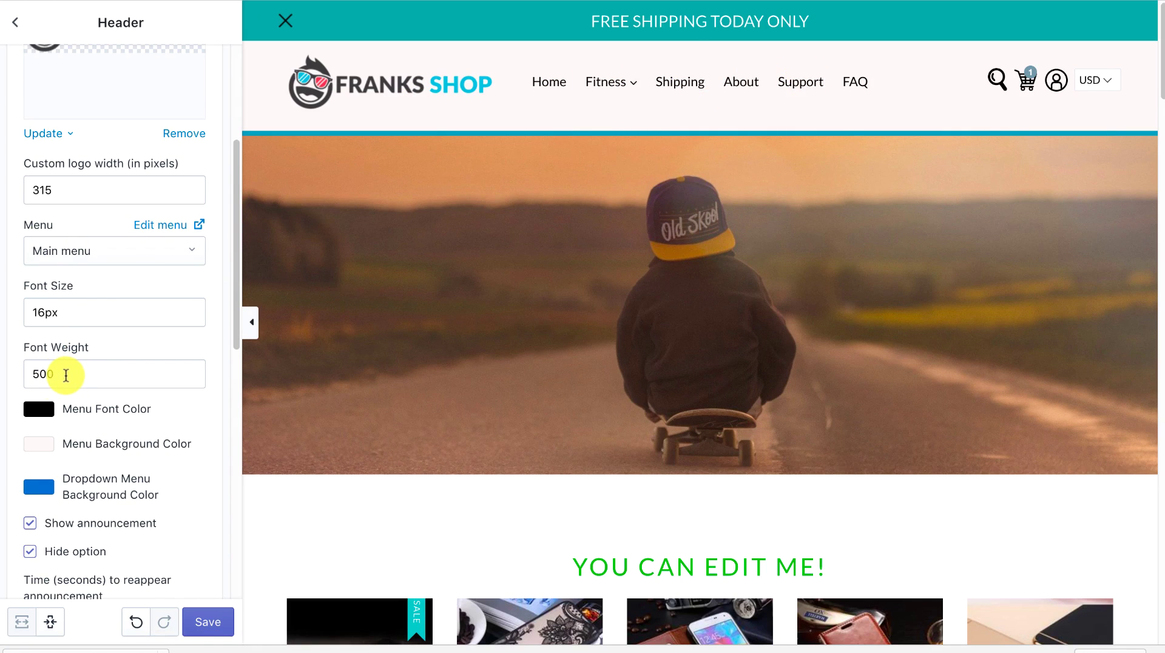
left_click(37, 408)
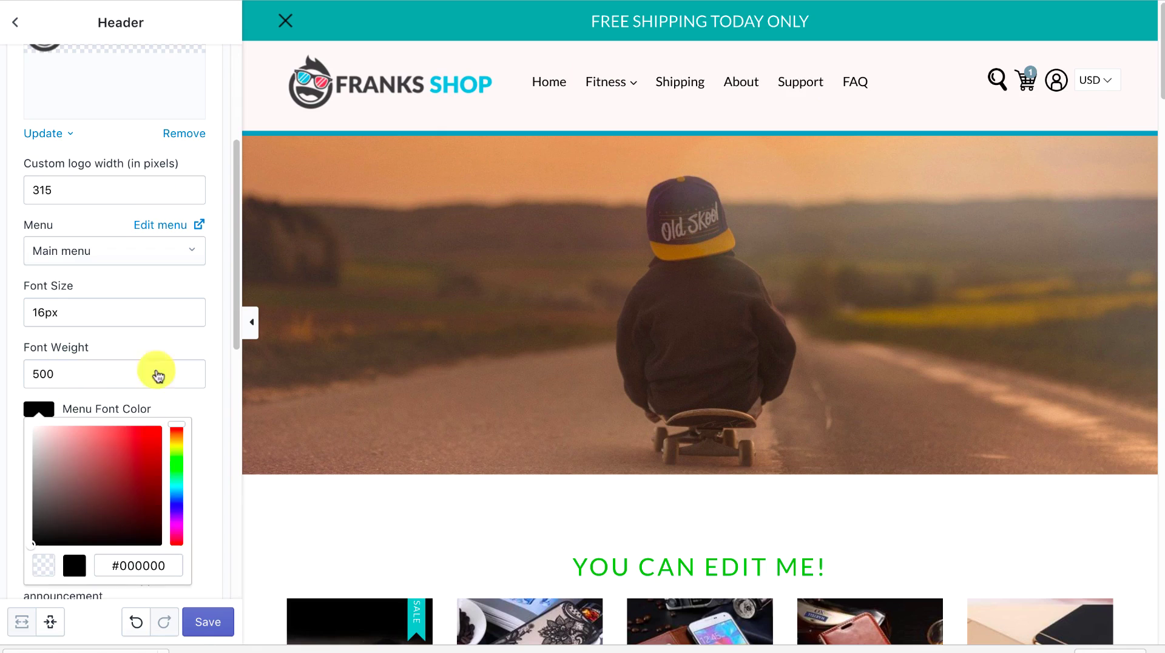
left_click(142, 447)
left_click(172, 397)
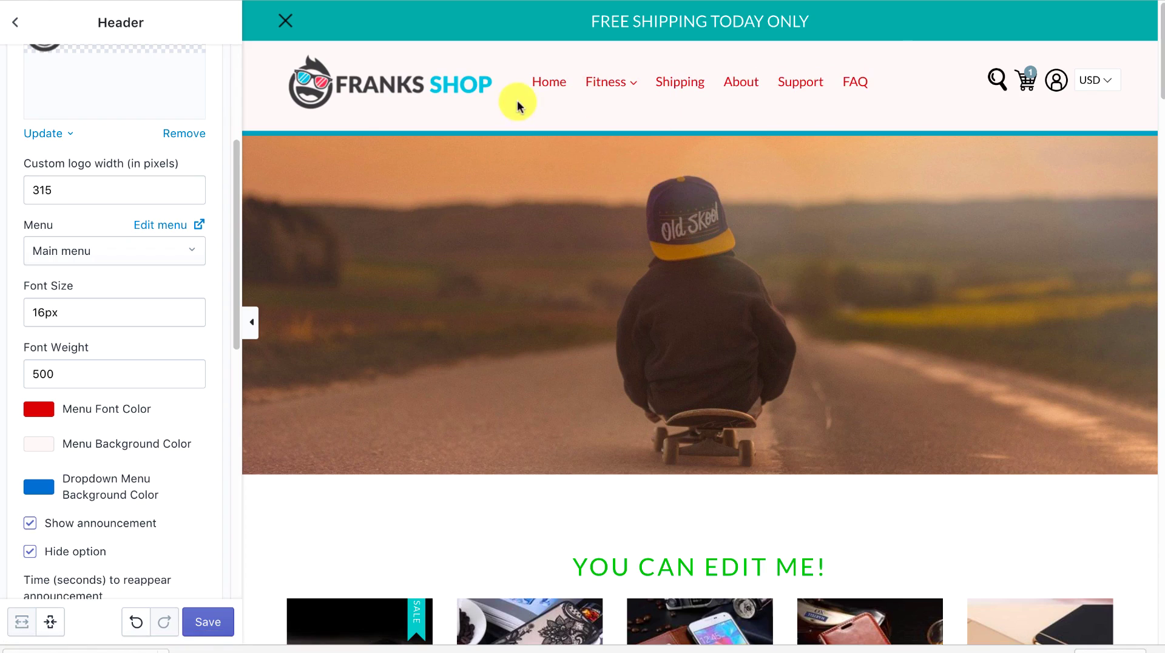
mouse_move(607, 85)
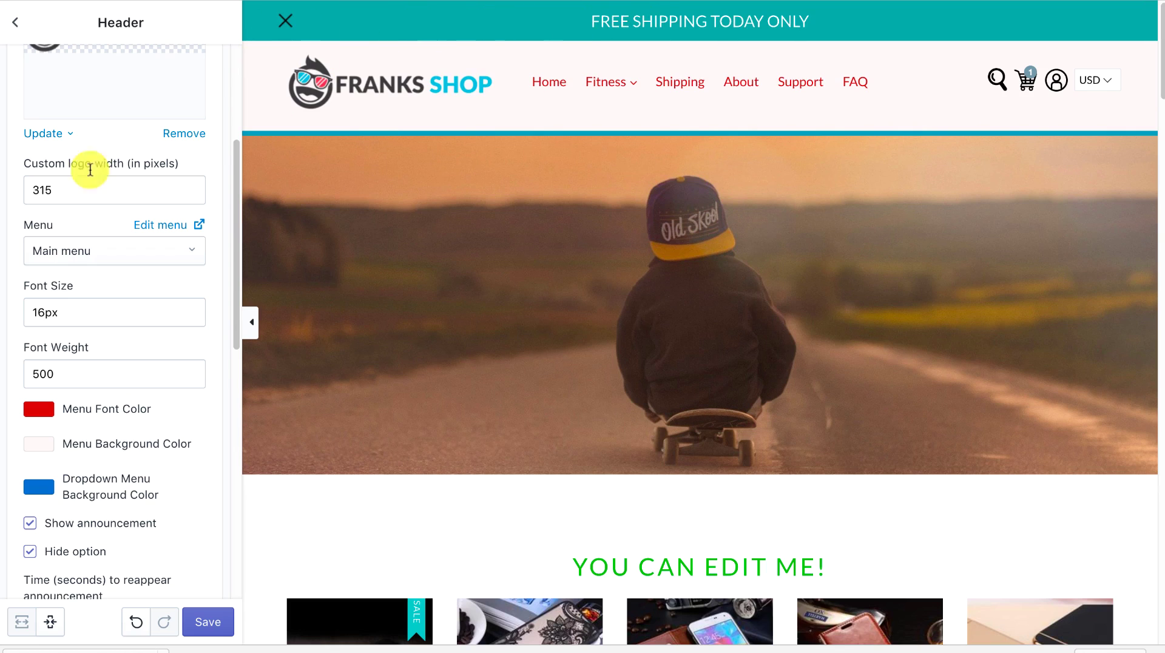
- Try enabling the phone number display in the header, and disable it again
scroll(97, 200, "down", 4)
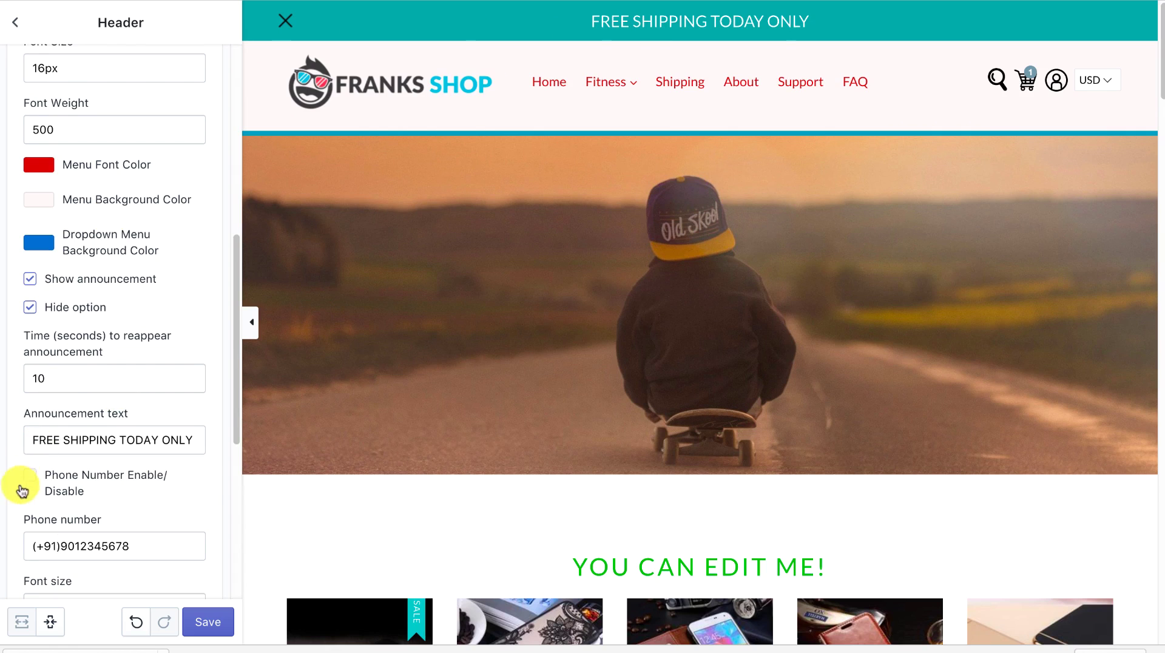
left_click(31, 476)
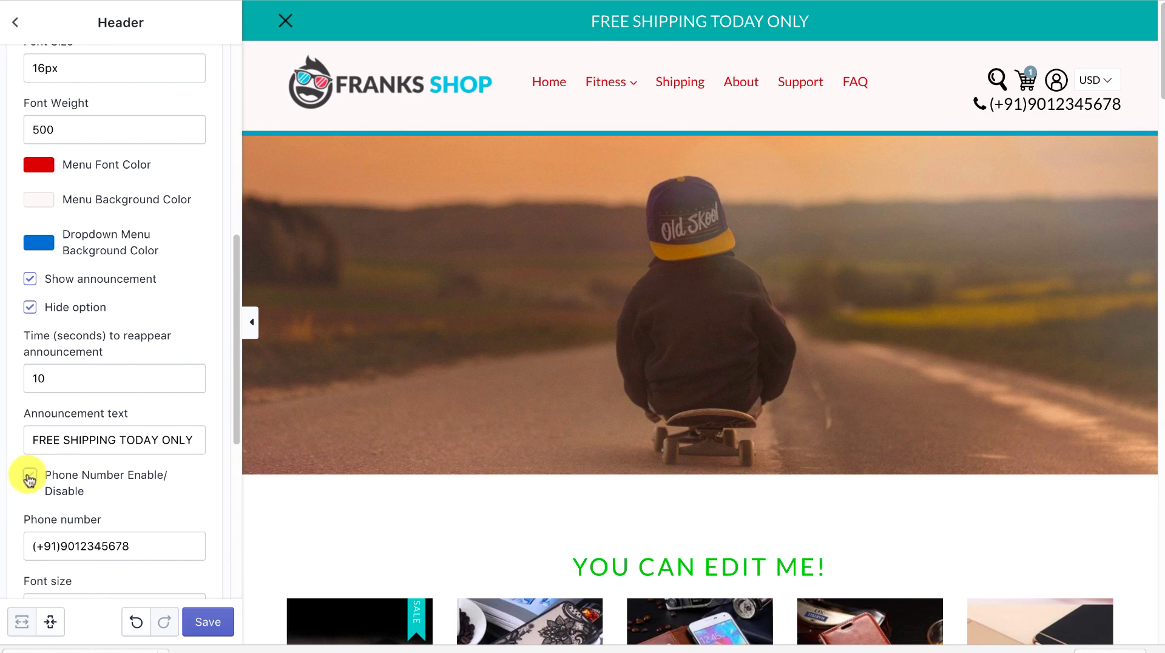
scroll(24, 482, "down", 4)
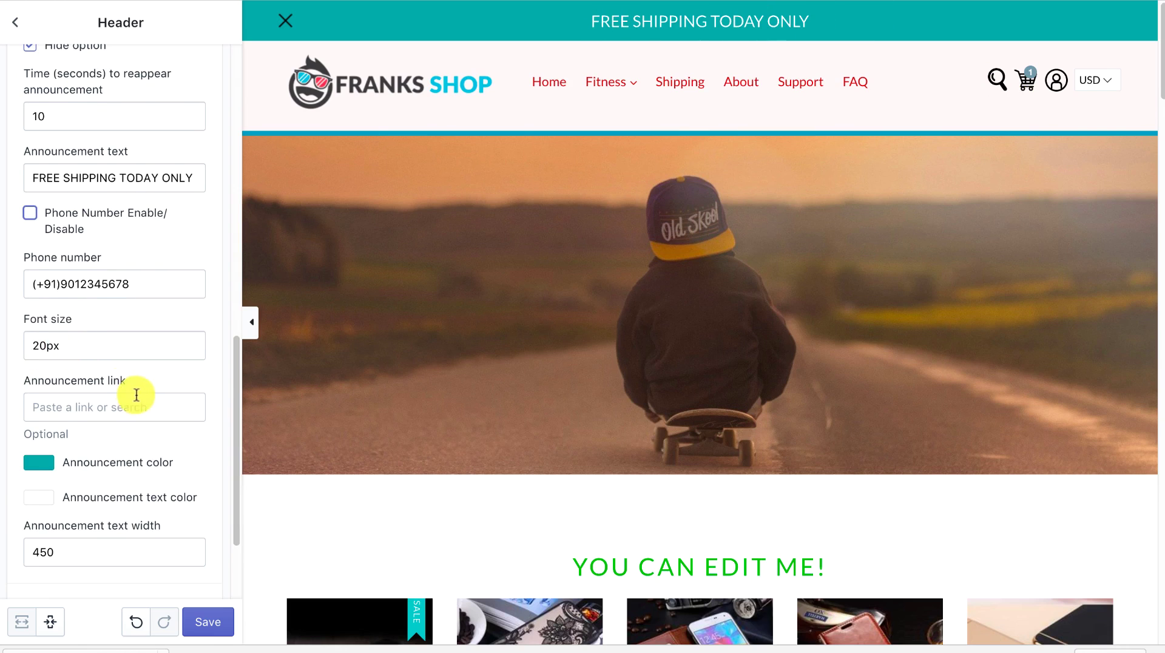
- Try disabling the divider below the header, and enable it again
scroll(137, 395, "down", 2)
left_click(30, 503)
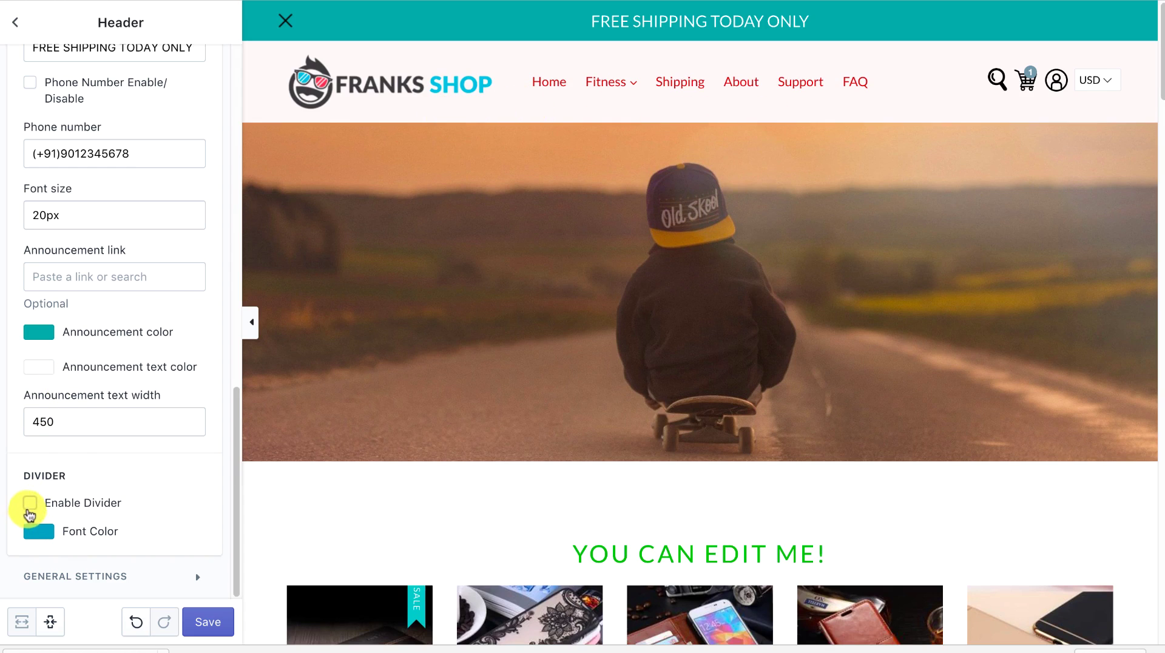
left_click(30, 502)
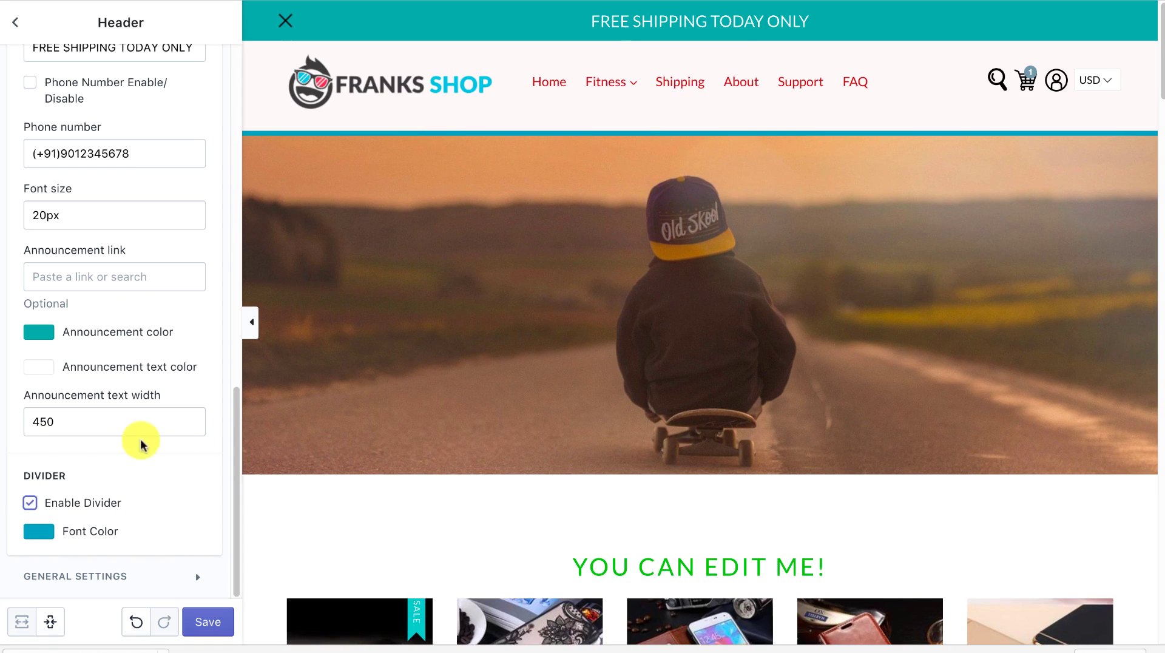
- Change the header divider's color to magenta purple
left_click(51, 534)
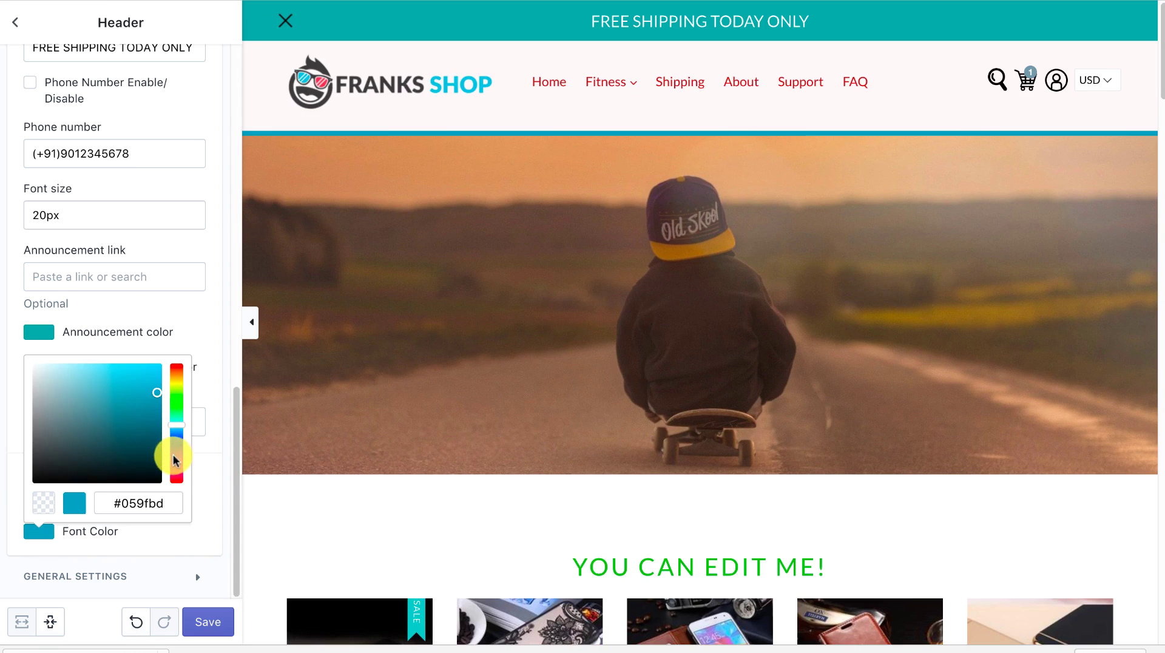
left_click_drag(174, 460, 175, 468)
left_click(204, 472)
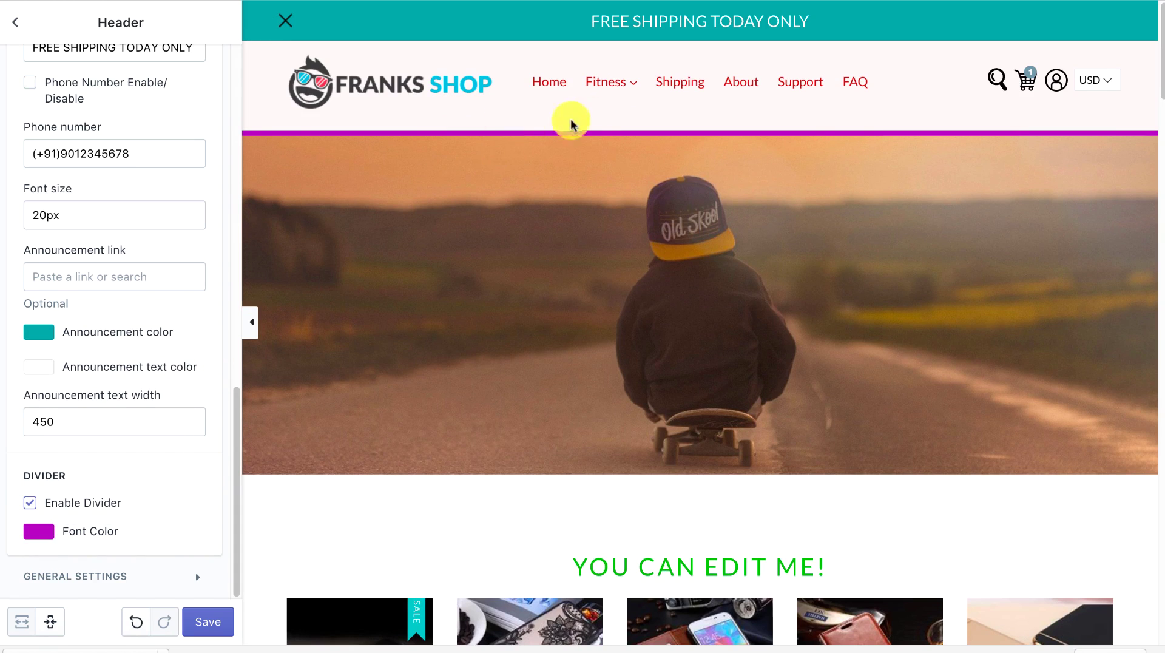
- Leave the Header settings and return to the list of homepage sections
scroll(393, 236, "down", 3)
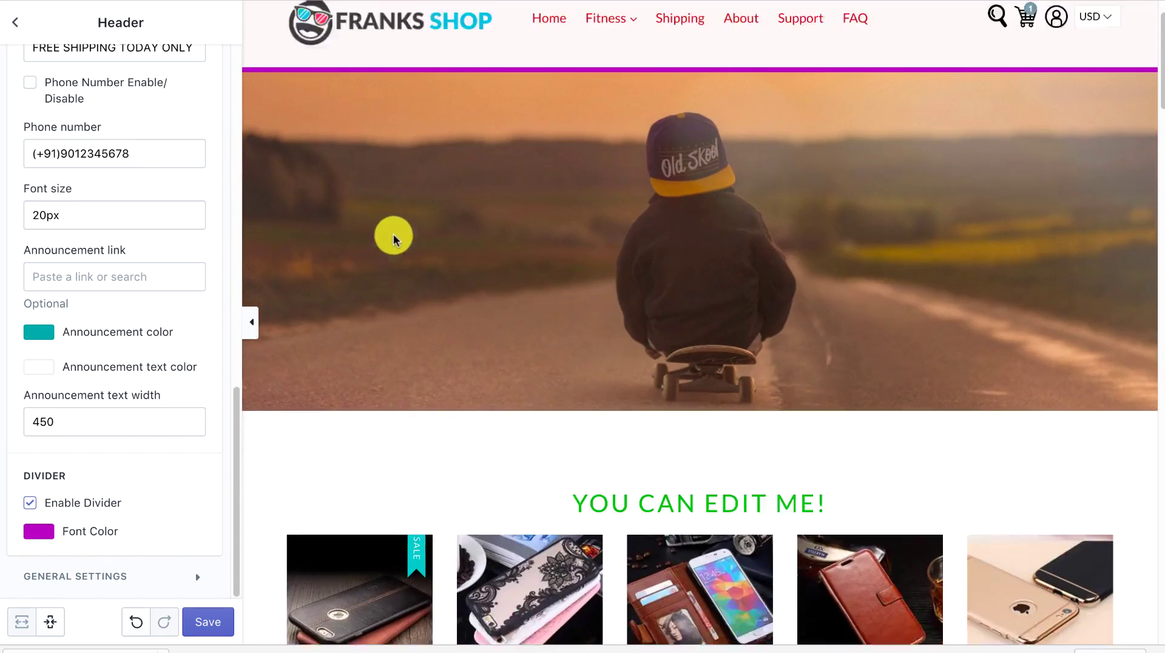
scroll(161, 258, "up", 15)
scroll(612, 77, "up", 1)
scroll(612, 77, "up", 3)
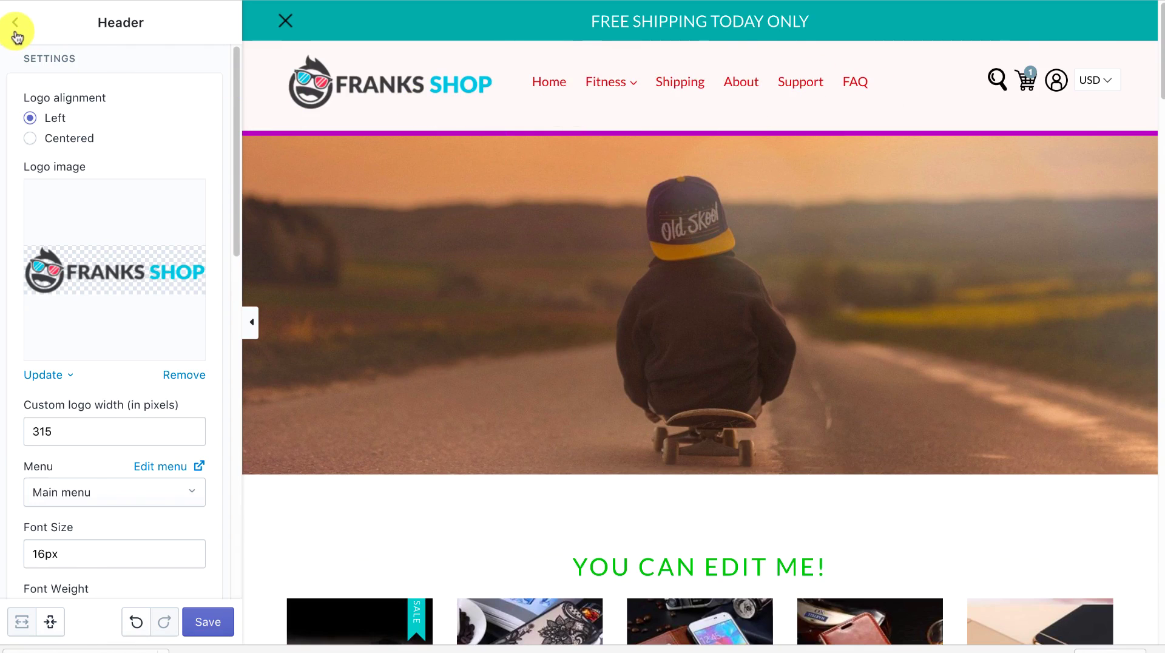
left_click(16, 31)
- Try moving the "You Can Edit ME!" section above the Slideshow, check it in the preview, and restore the original order
scroll(333, 317, "down", 1)
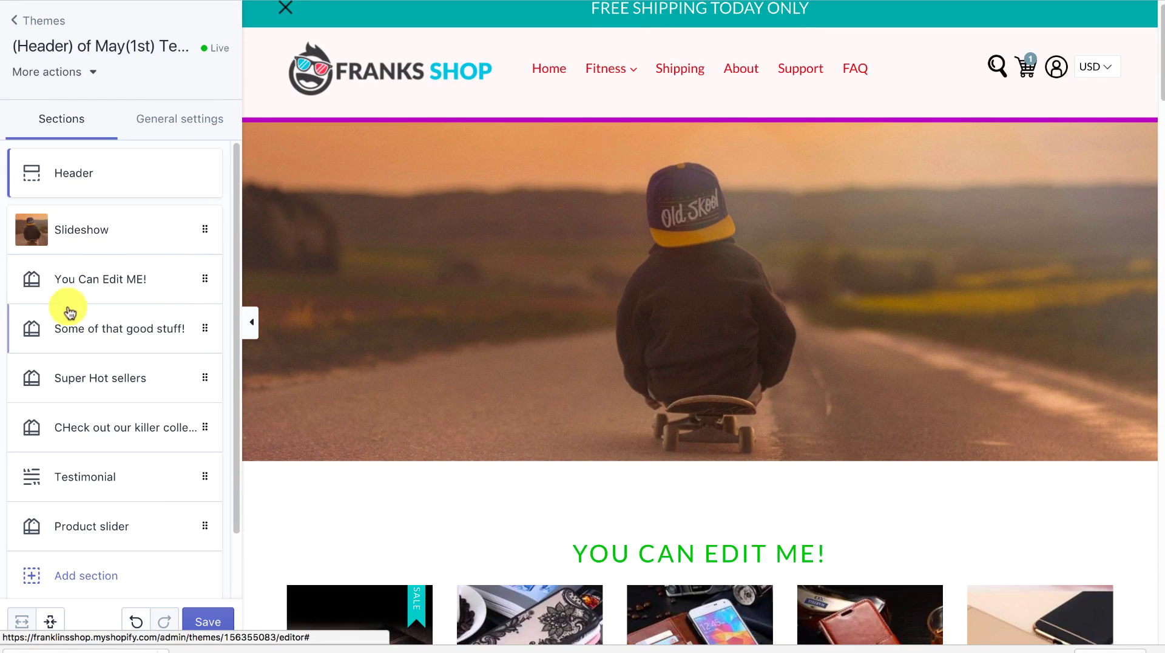
left_click_drag(71, 284, 91, 219)
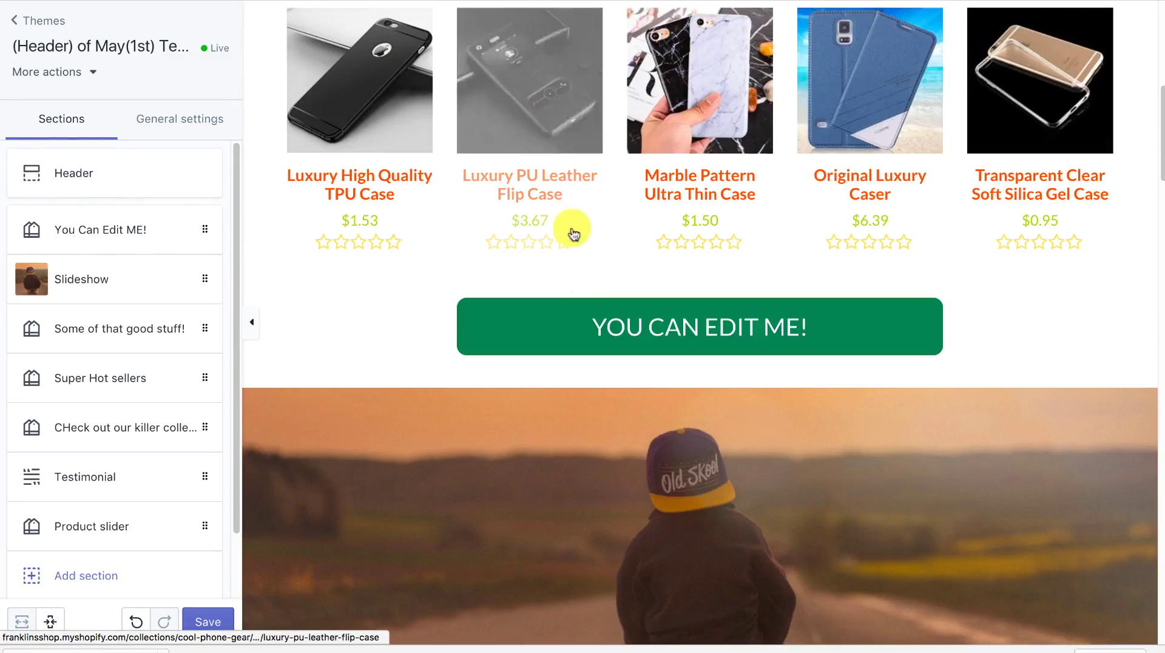
scroll(703, 260, "down", 2)
mouse_move(79, 335)
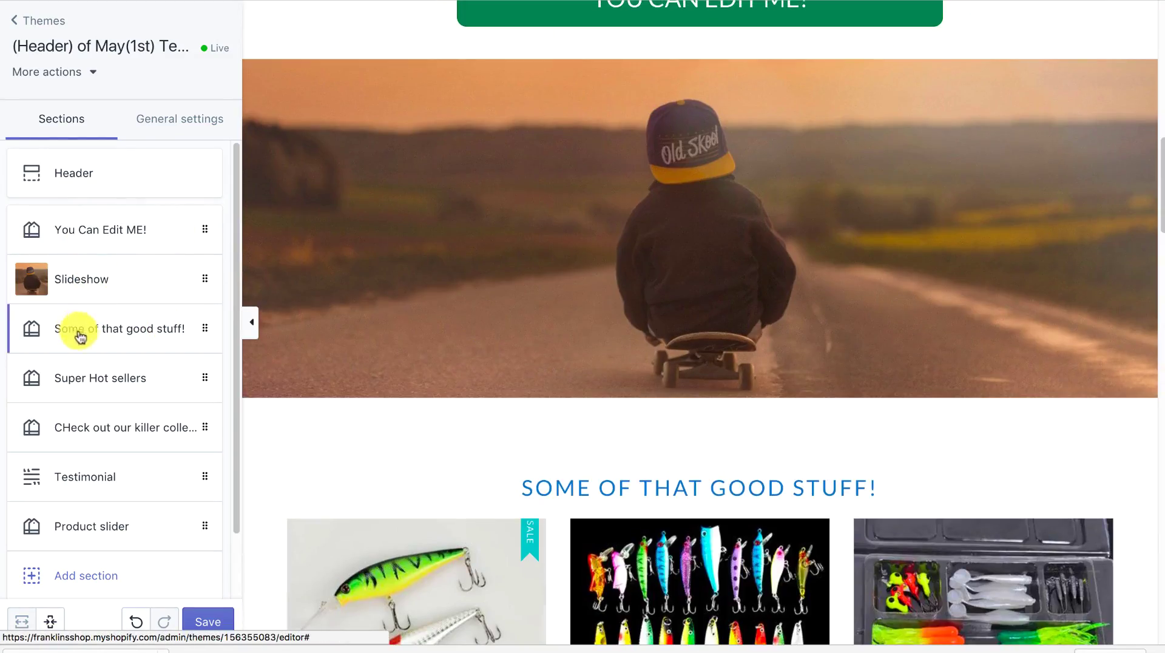
left_click_drag(81, 267, 81, 221)
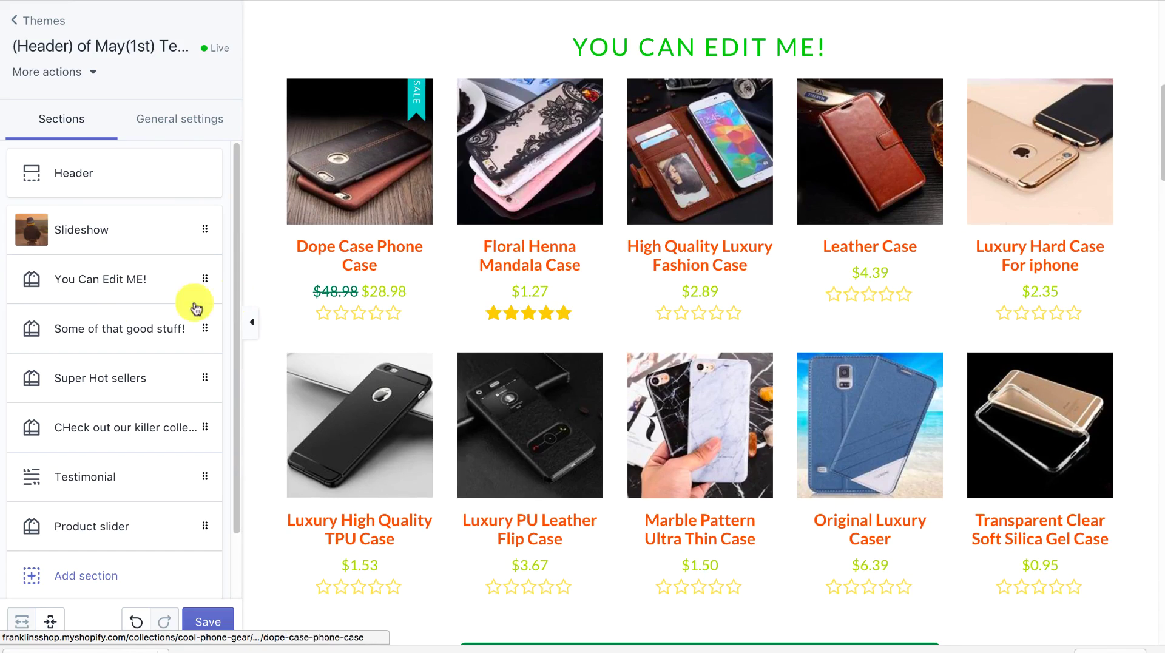
- Open the "You Can Edit ME!" section's settings and change its heading font color to brownish orange
left_click(177, 279)
scroll(111, 363, "down", 2)
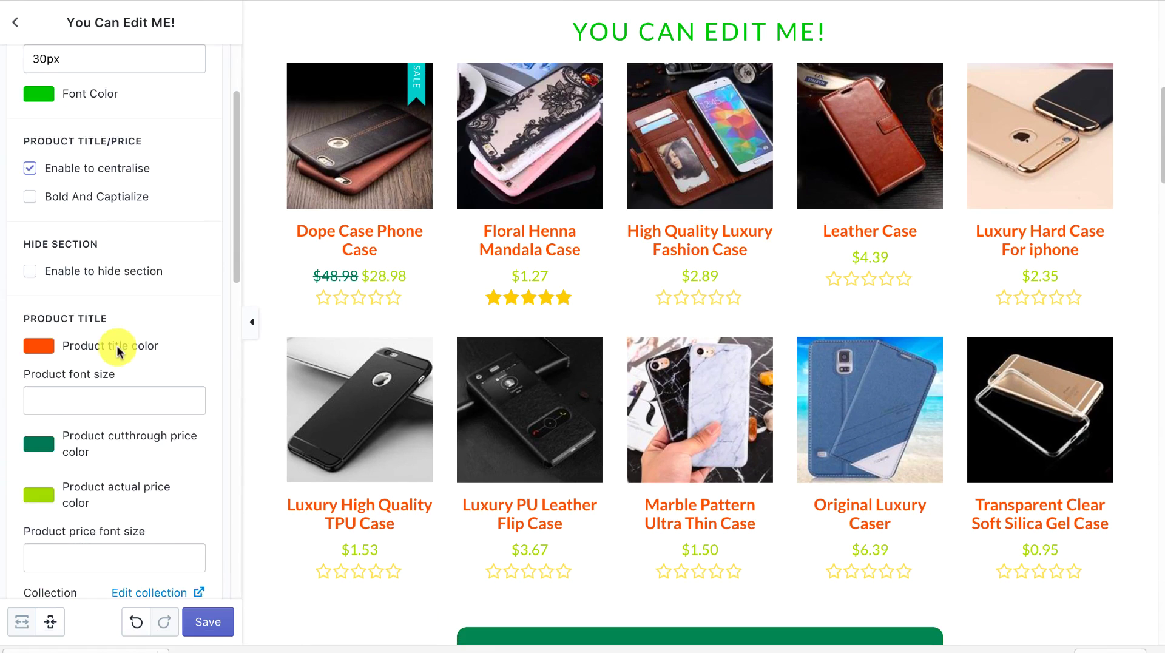
scroll(118, 346, "up", 3)
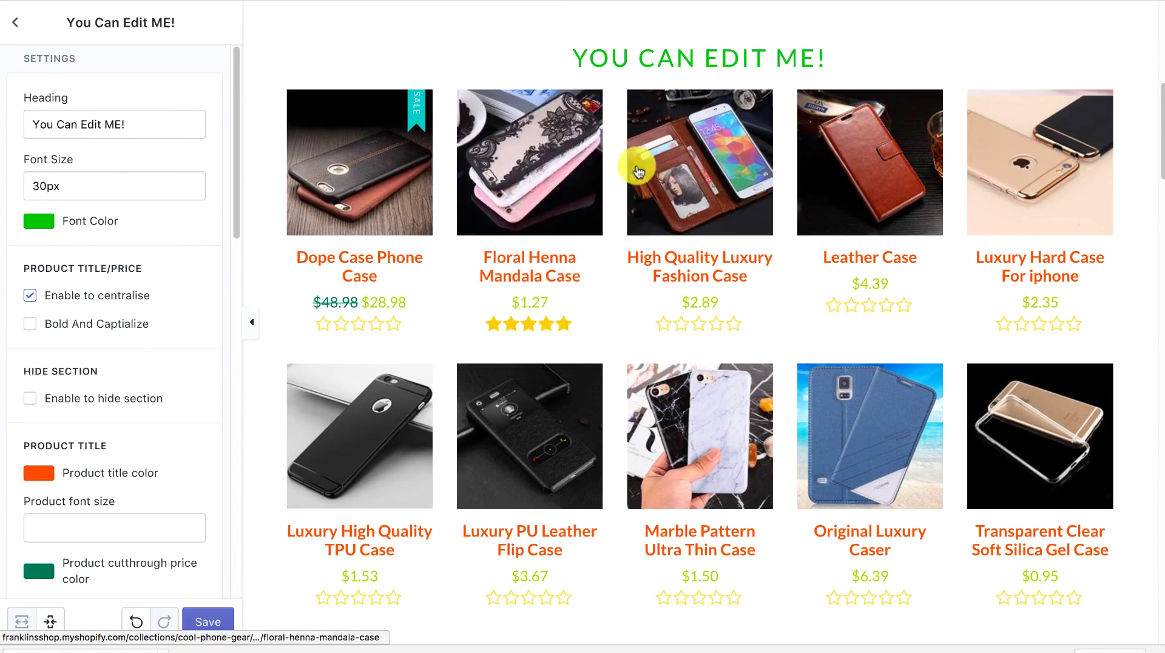
left_click(49, 228)
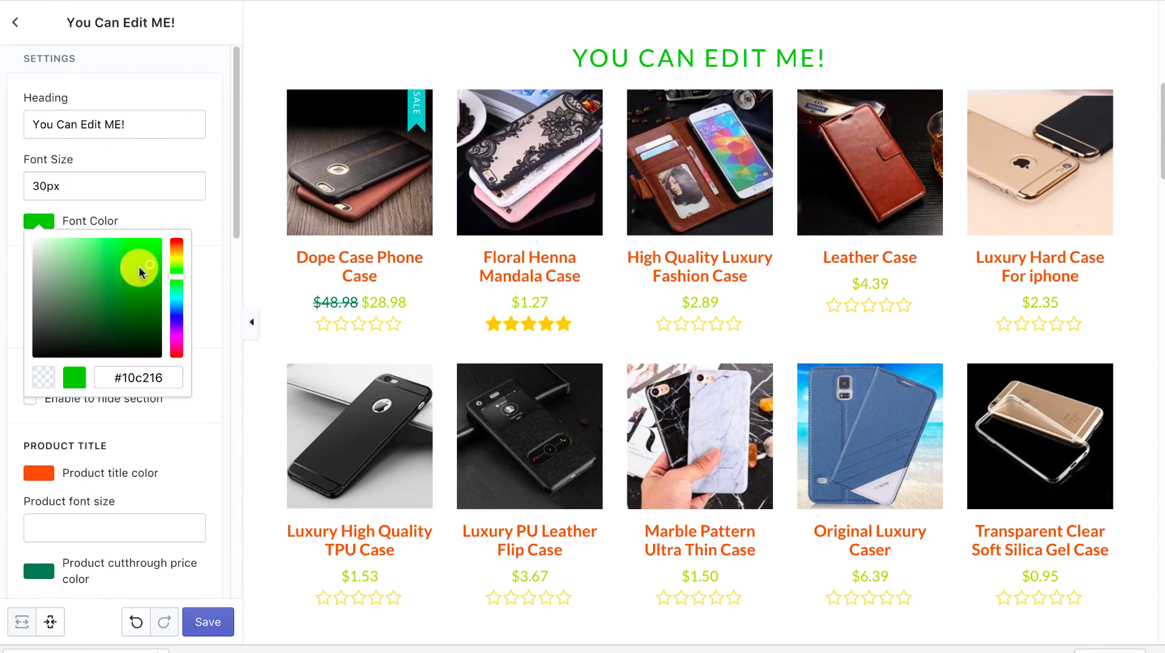
left_click_drag(173, 257, 195, 230)
left_click(213, 213)
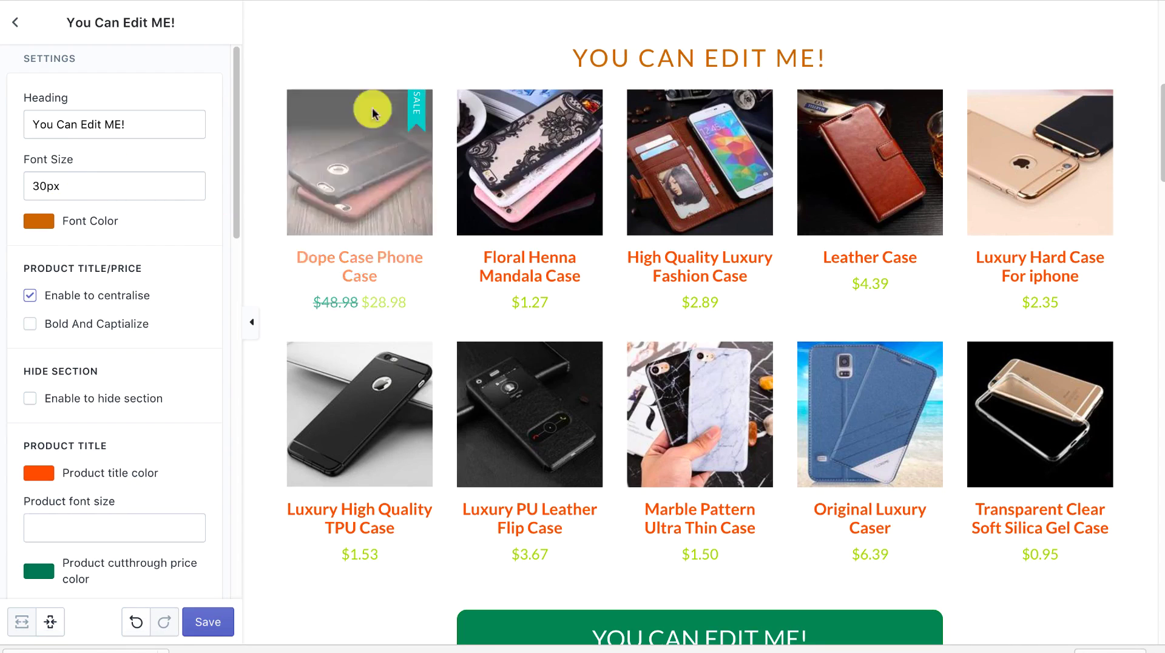
- Try the Bold And Captialize option for the section's product titles and prices, and turn it off again
scroll(57, 301, "down", 1)
left_click(28, 307)
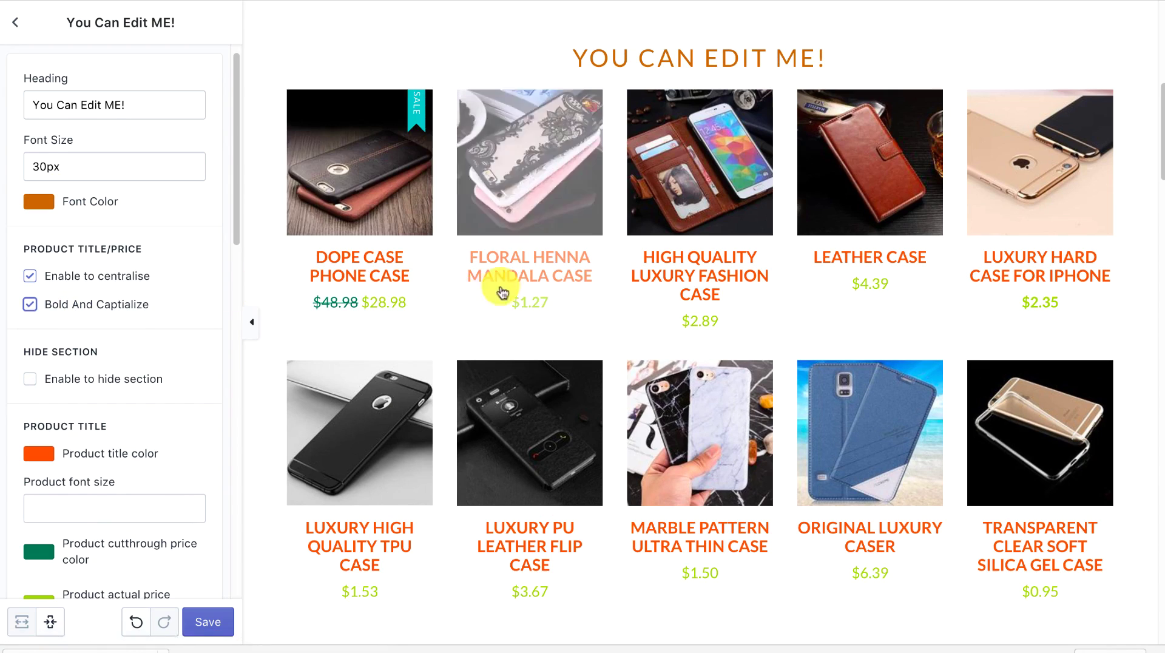
left_click(33, 308)
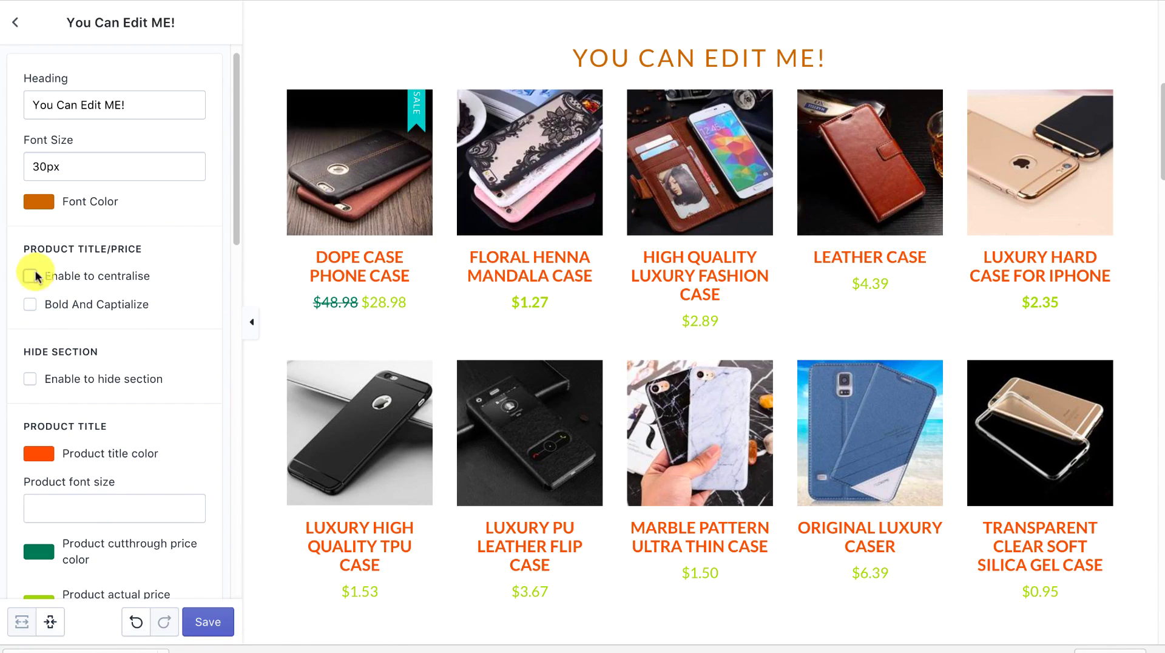
- Turn off centralising of the section's product titles and prices, and try hiding the section before showing it again
left_click(31, 276)
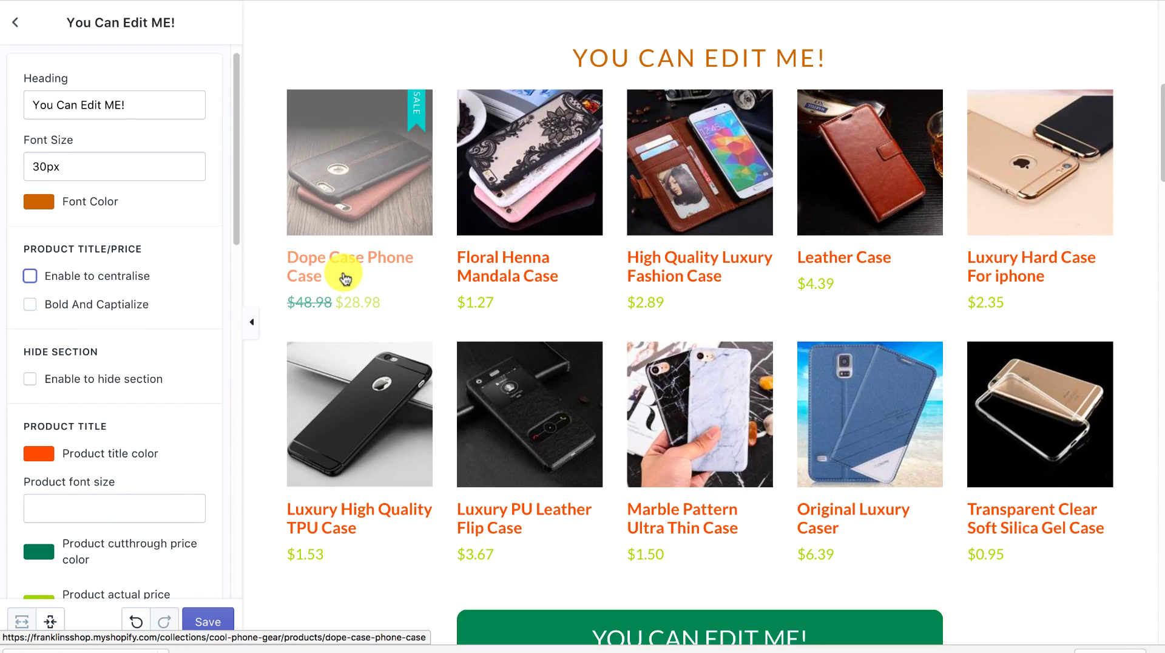
scroll(177, 323, "down", 1)
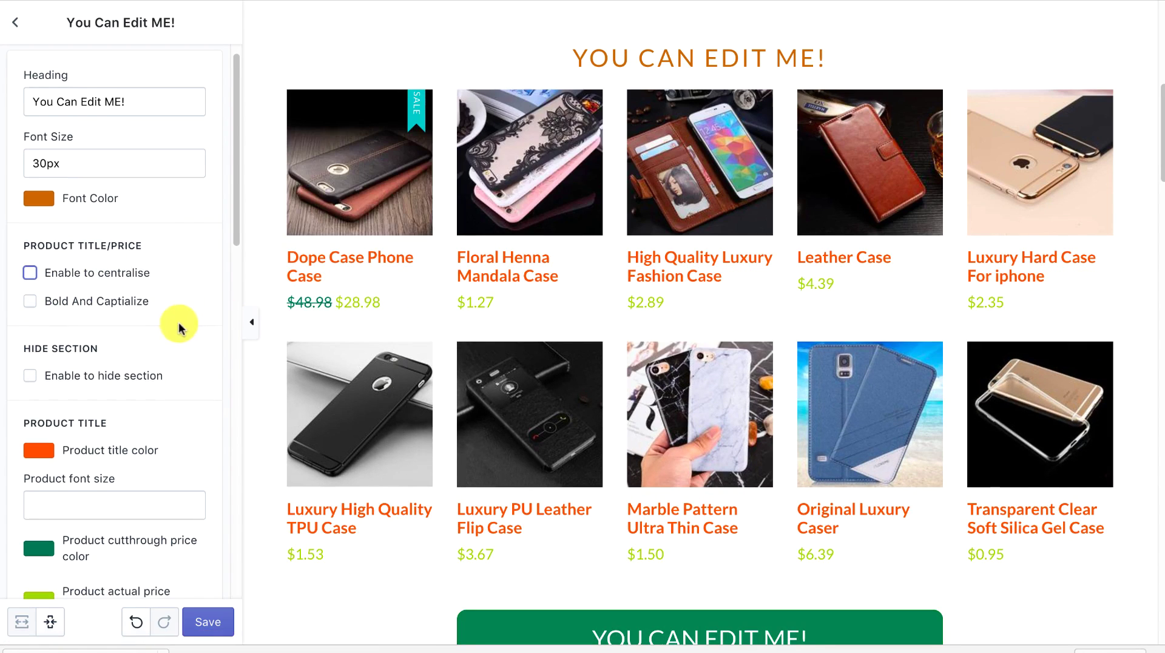
left_click(30, 373)
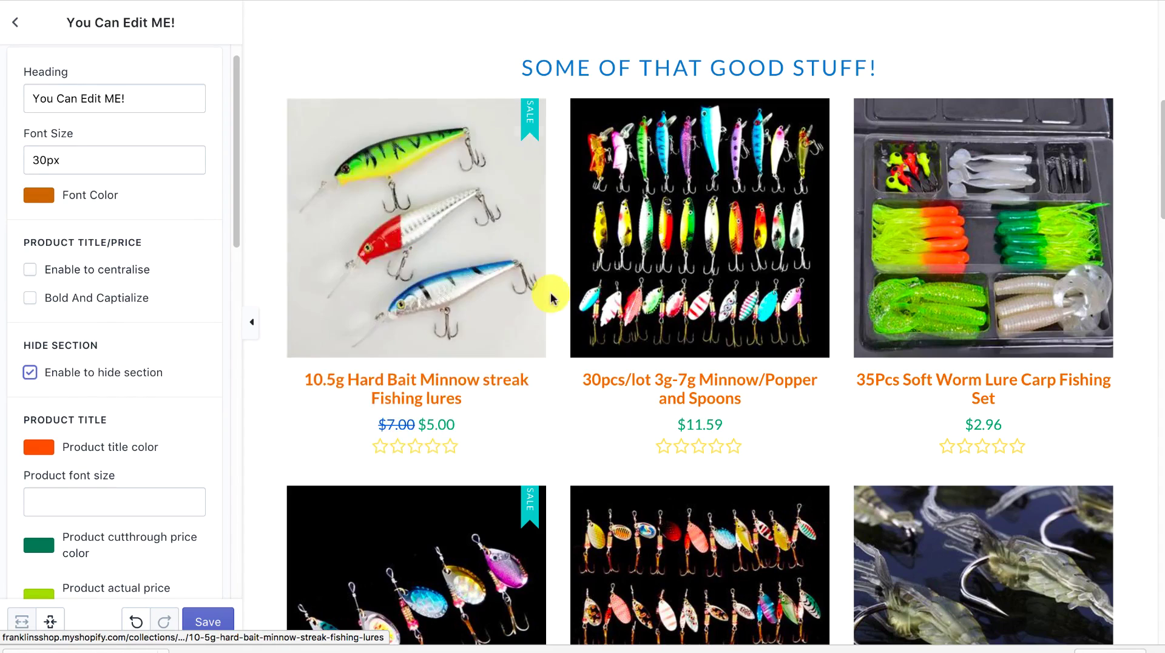
left_click(30, 372)
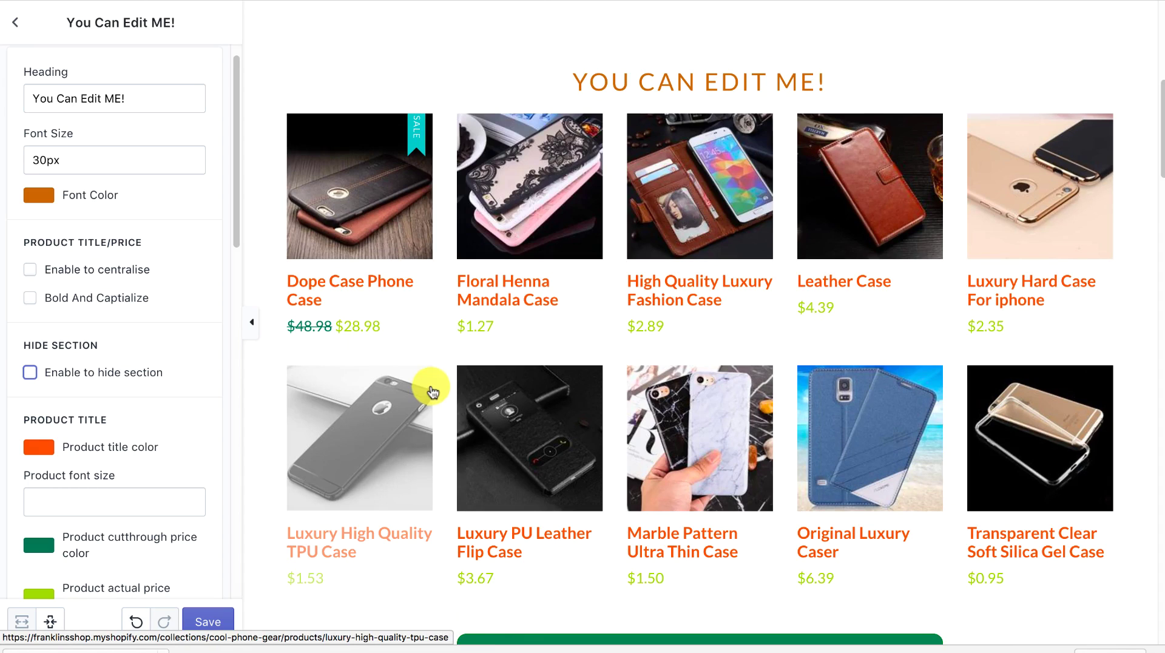
- Change the product title color of the "You Can Edit ME!" section to bright green
scroll(36, 372, "down", 2)
left_click(47, 374)
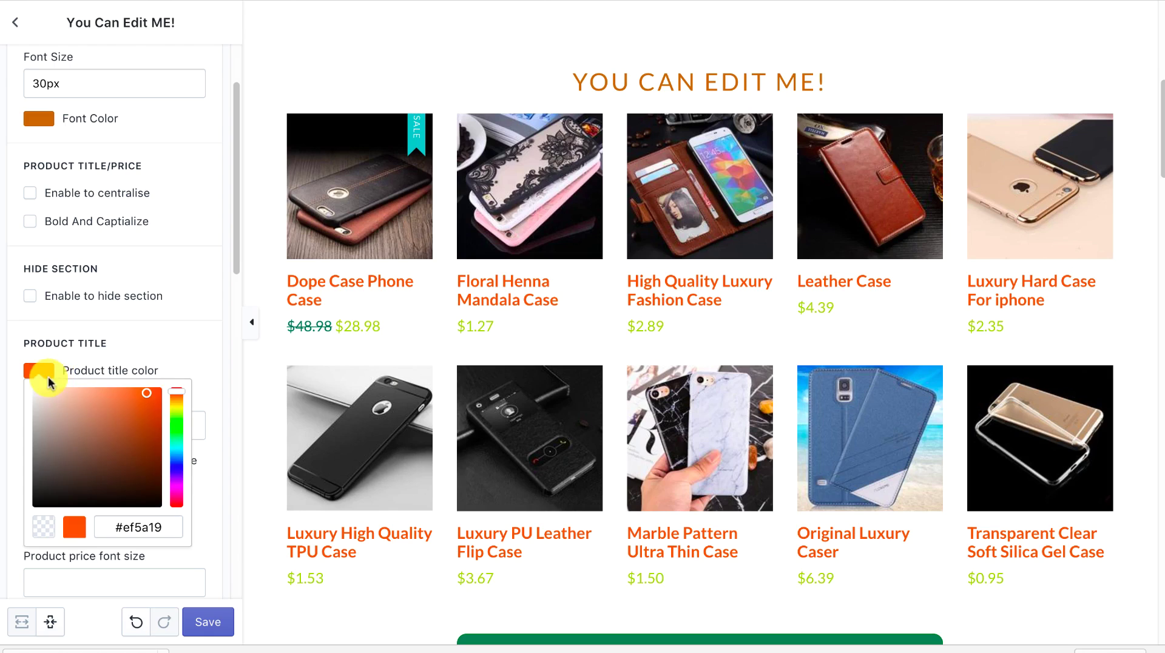
left_click(177, 416)
left_click(186, 349)
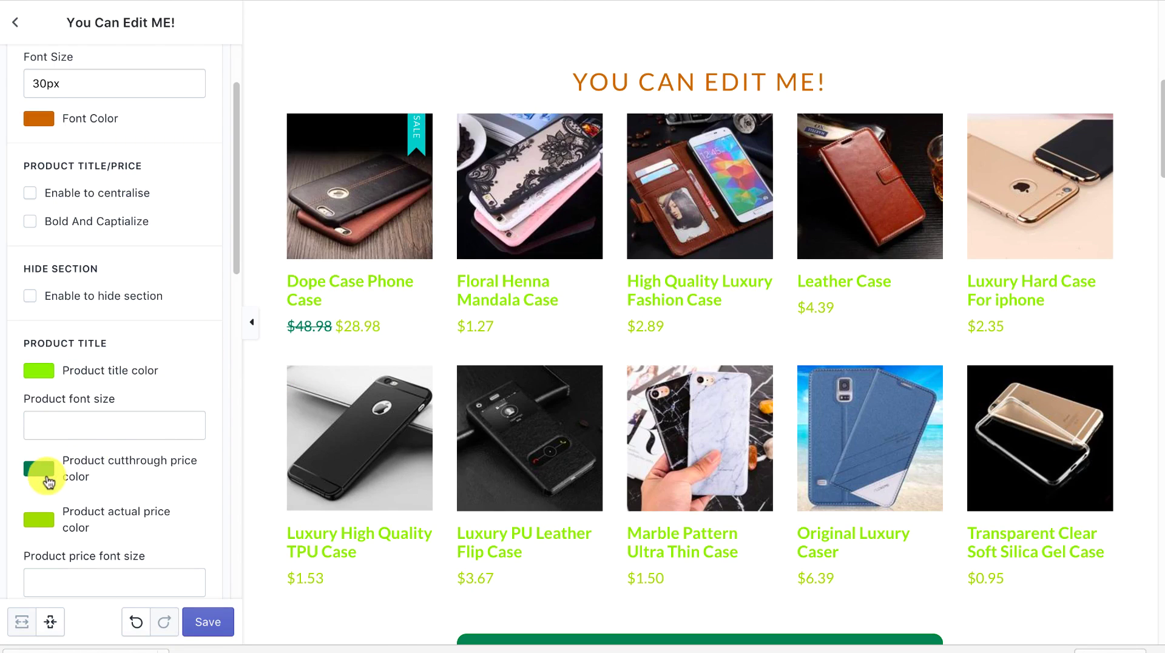
left_click(74, 432)
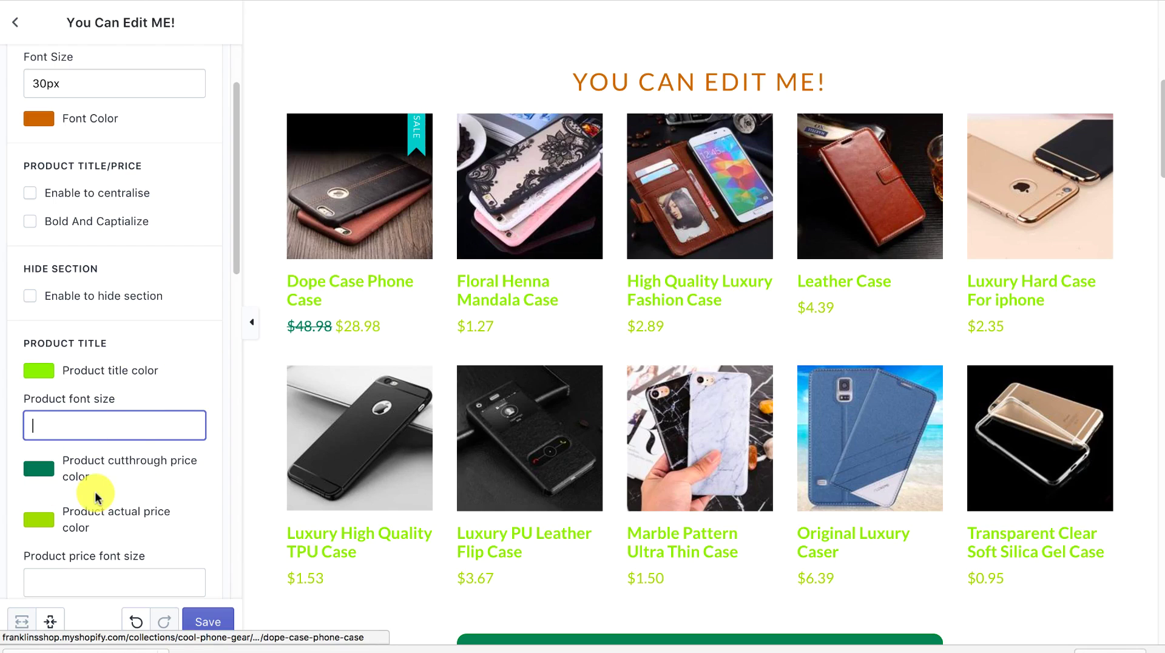
- Change the product cutthrough price color to dark purple (#4a0675) and the product actual price color to blue
left_click(50, 471)
left_click(177, 392)
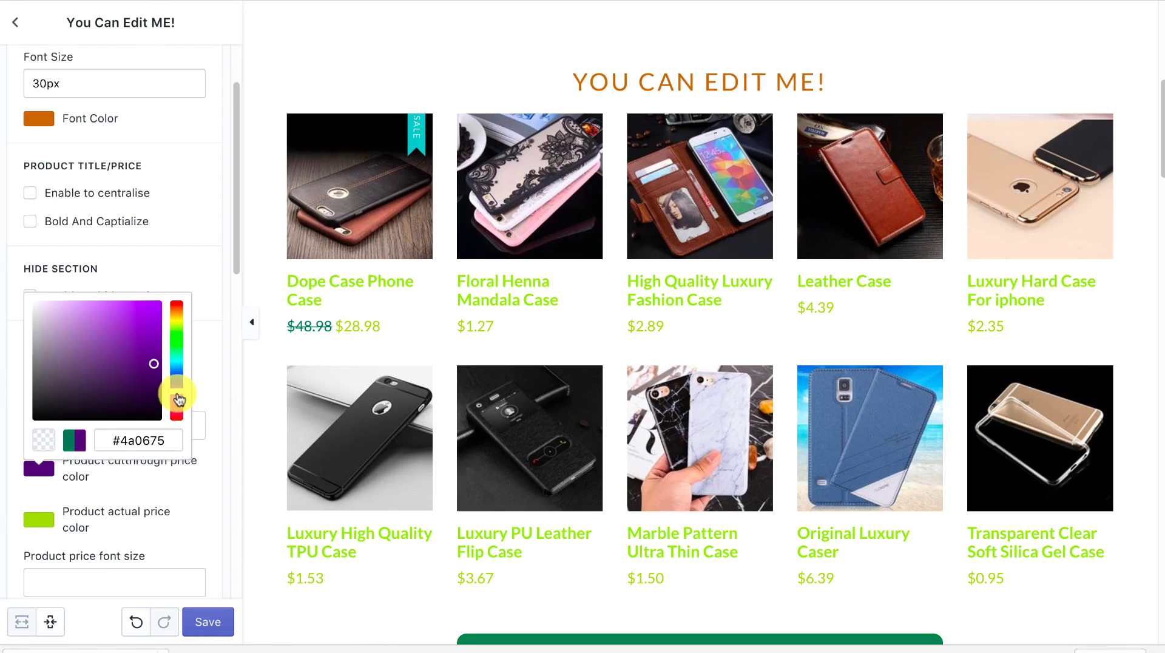
left_click(38, 520)
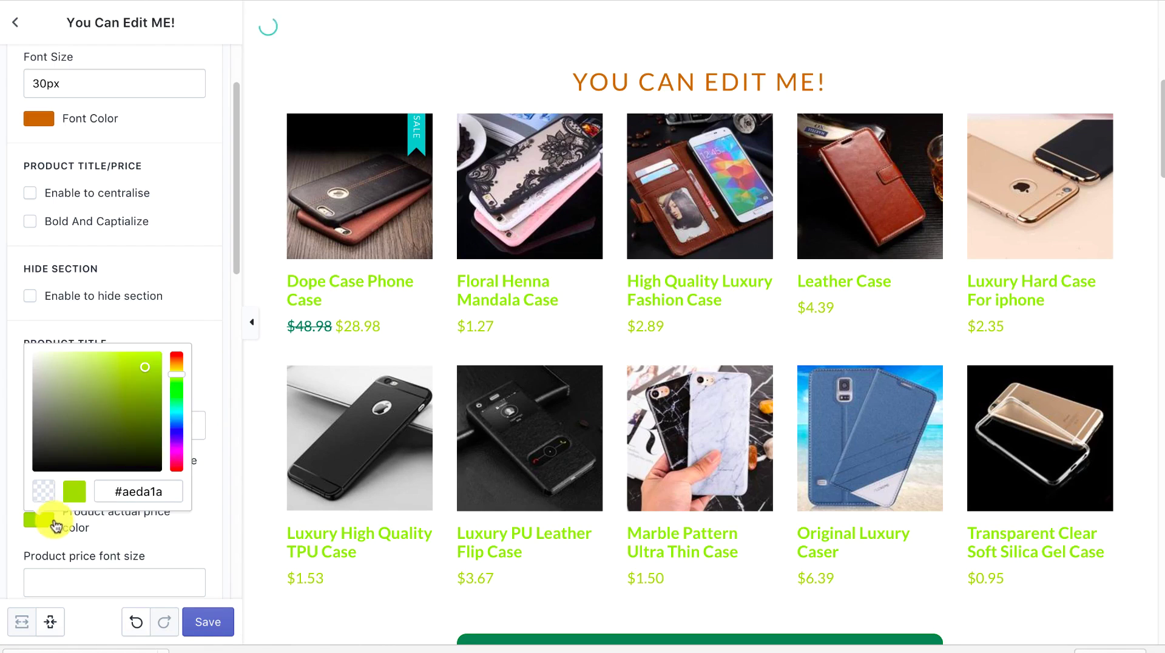
left_click(183, 433)
left_click(208, 382)
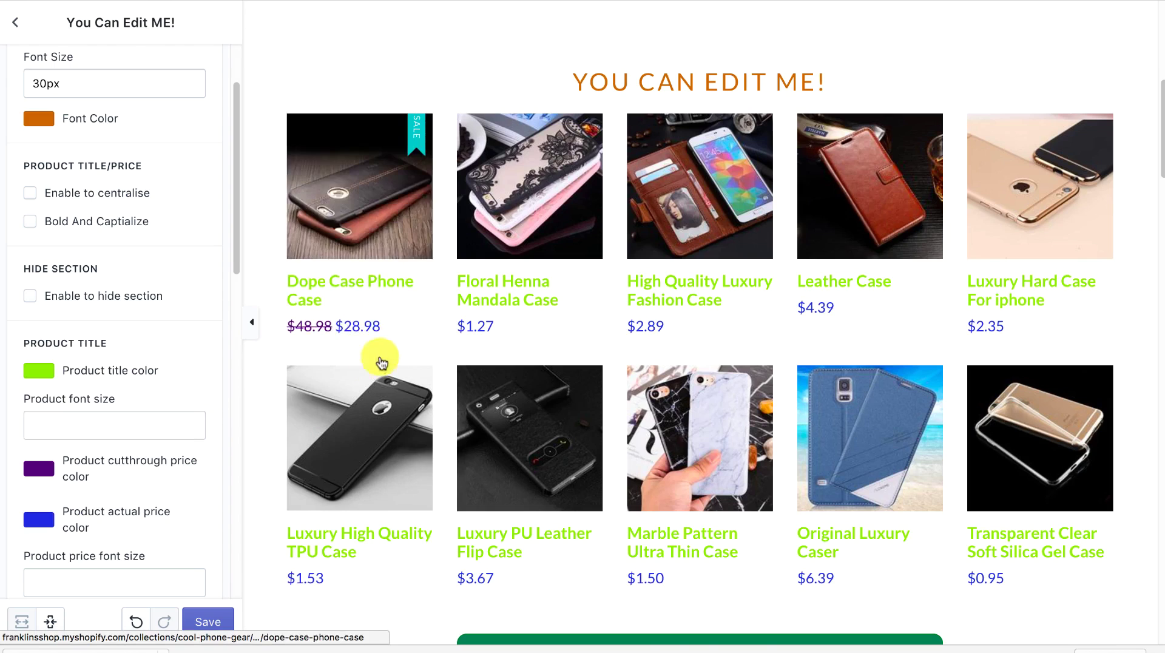
- Try 8 rows of products in the "You Can Edit ME!" section
scroll(382, 363, "down", 5)
scroll(89, 458, "down", 2)
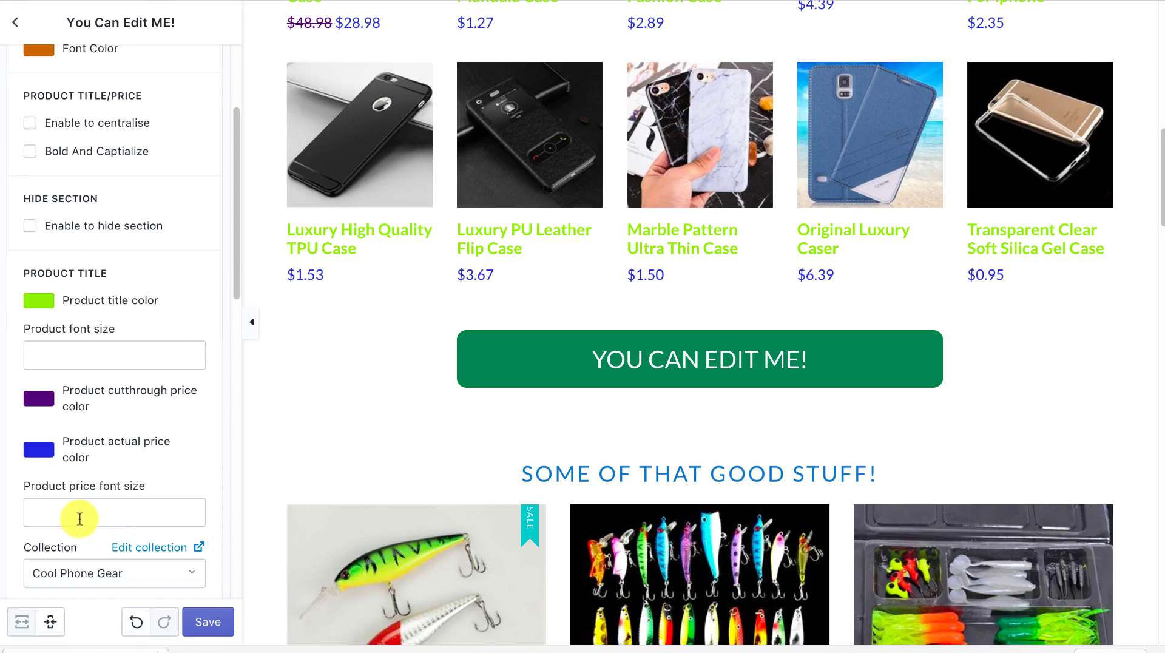
scroll(111, 474, "down", 1)
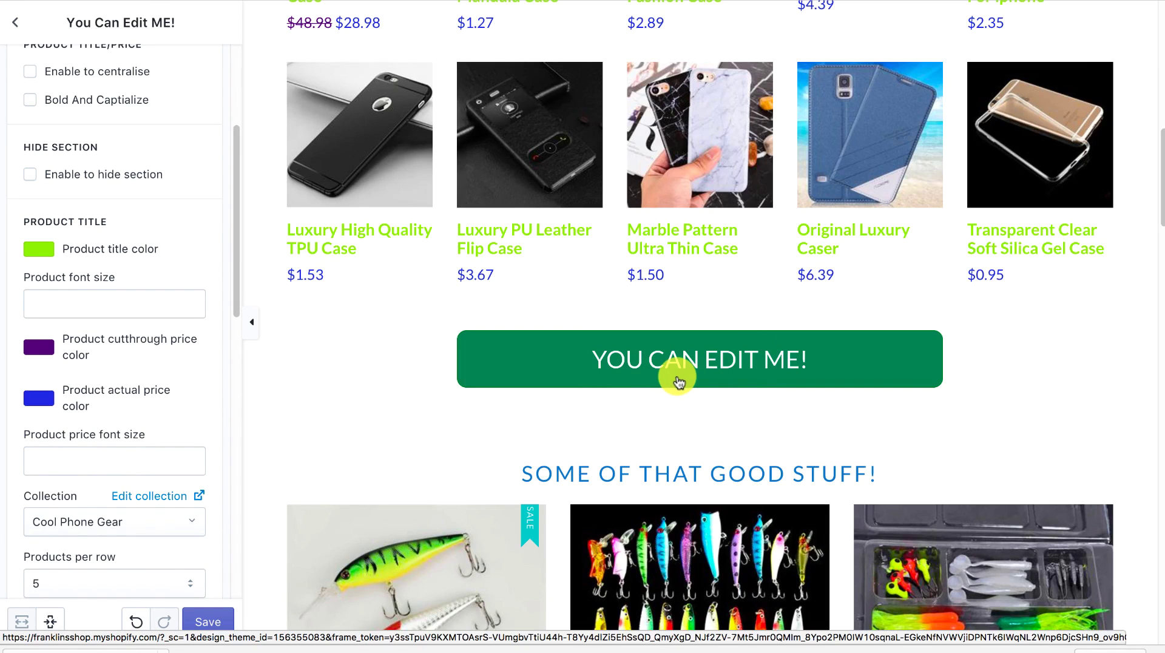
scroll(383, 384, "down", 3)
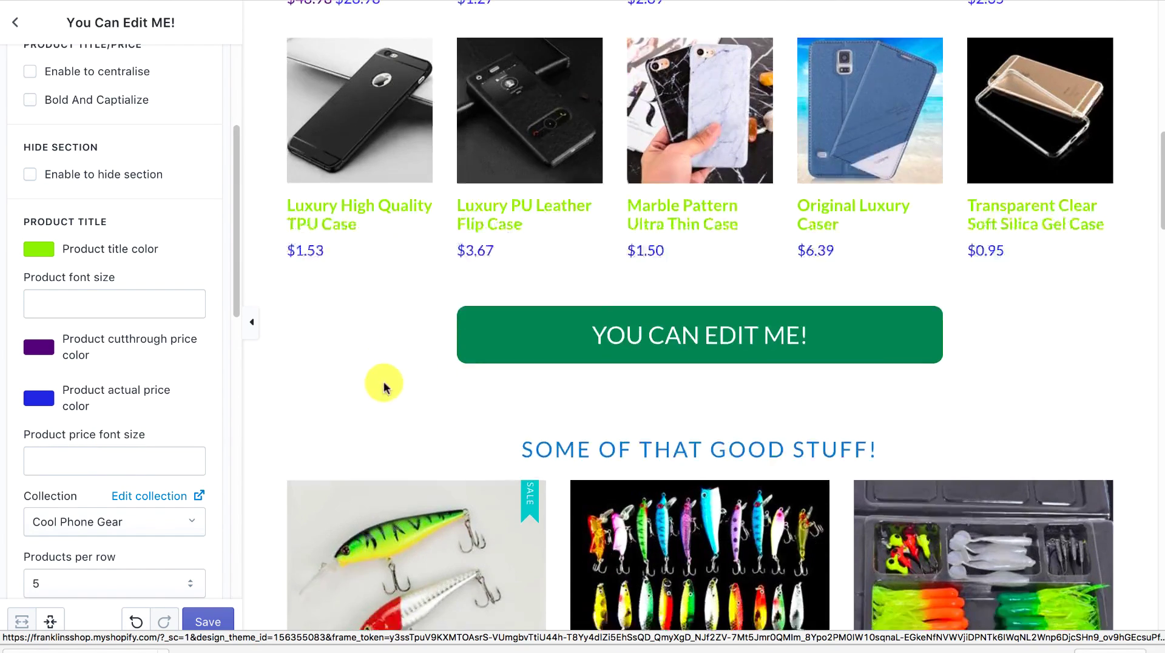
left_click(436, 177)
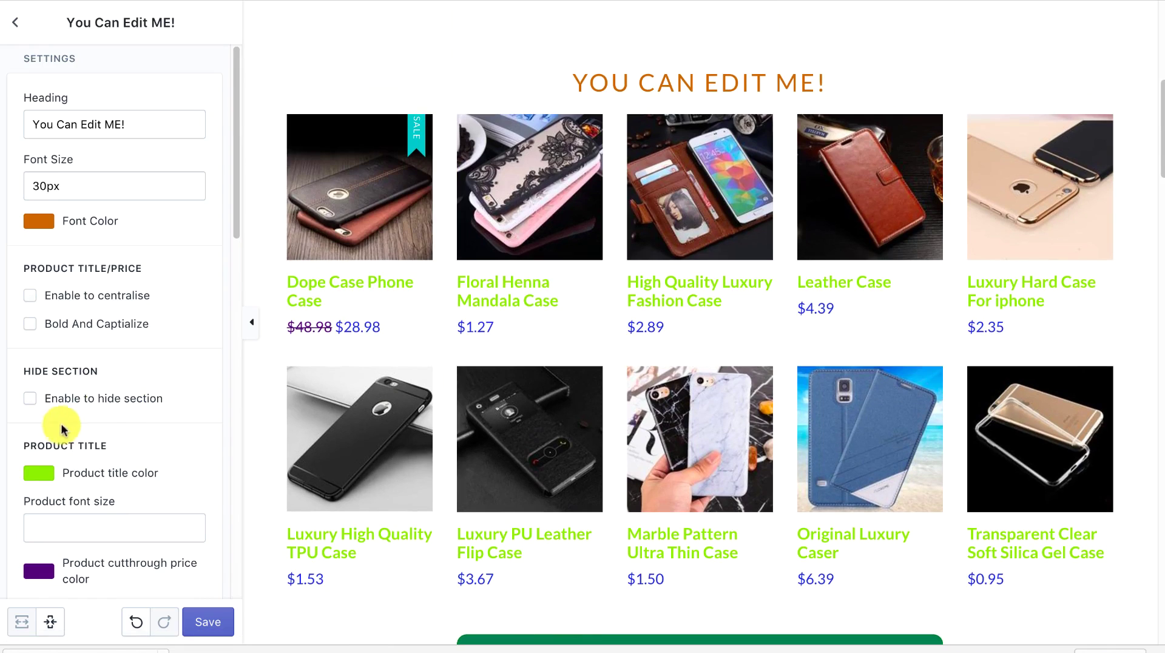
scroll(67, 431, "down", 6)
left_click(97, 514)
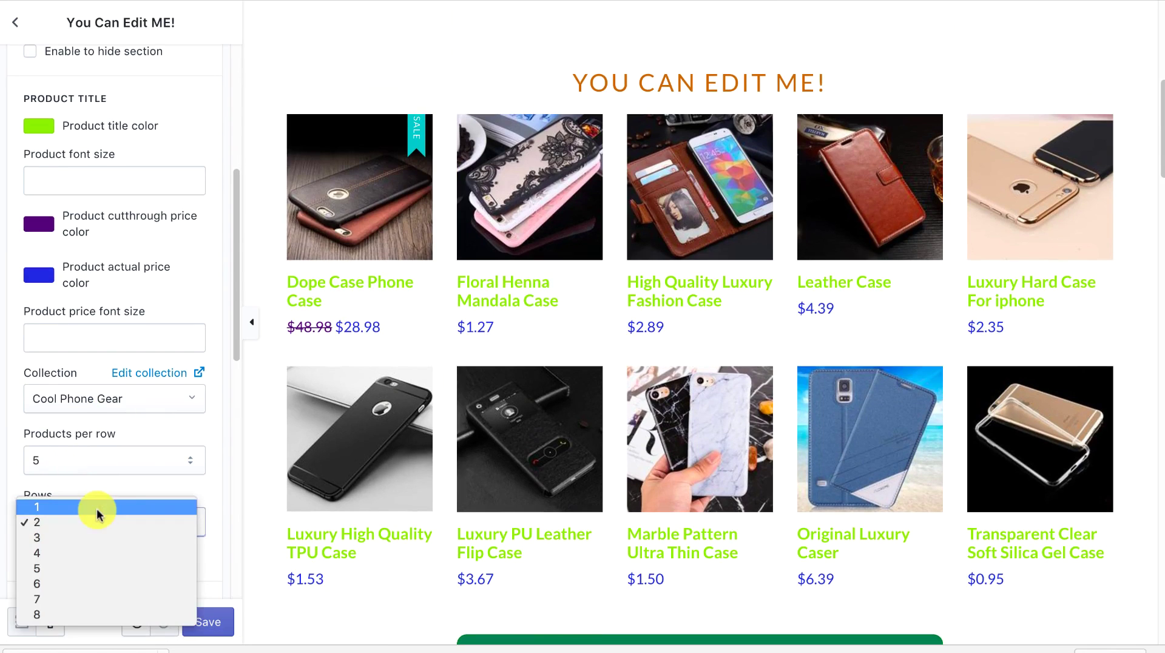
left_click(460, 363)
key("8")
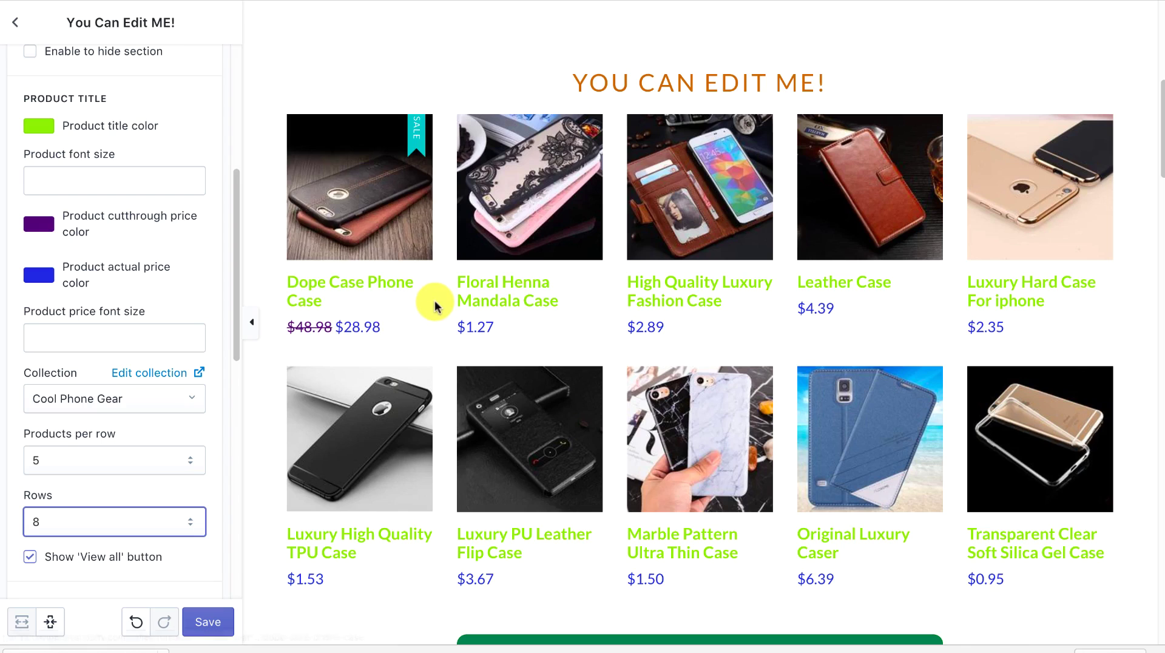
- Check the product rows in the preview, try a single row, and set Rows back to 2
scroll(523, 372, "down", 3)
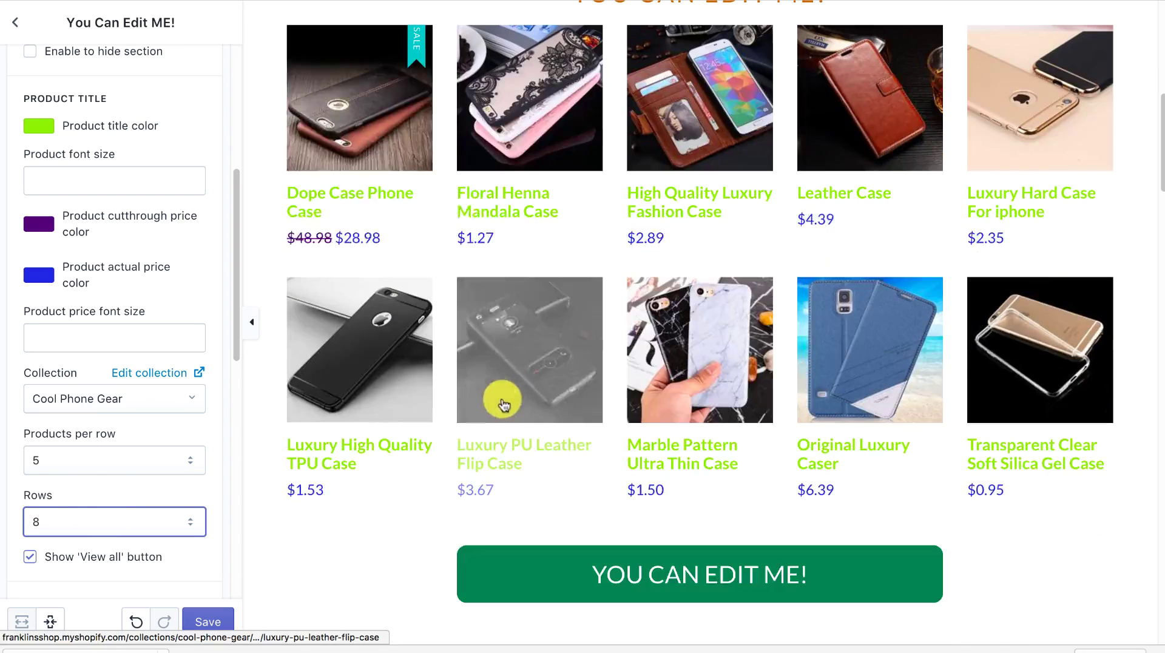
scroll(386, 582, "down", 1)
scroll(384, 573, "up", 1)
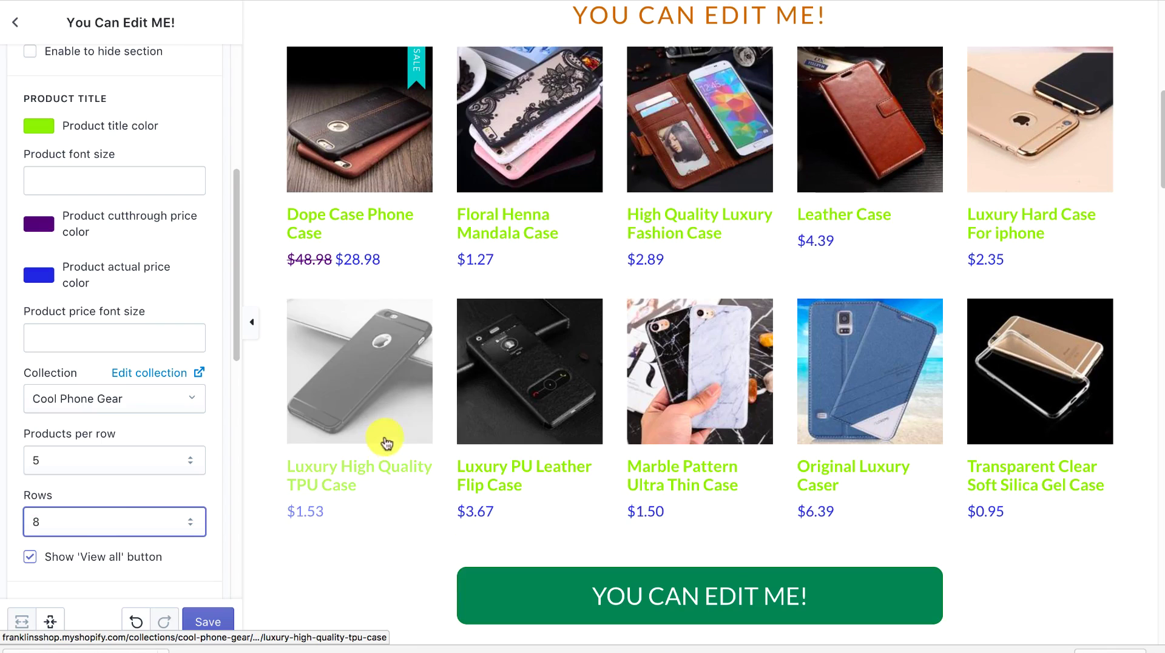
left_click(138, 520)
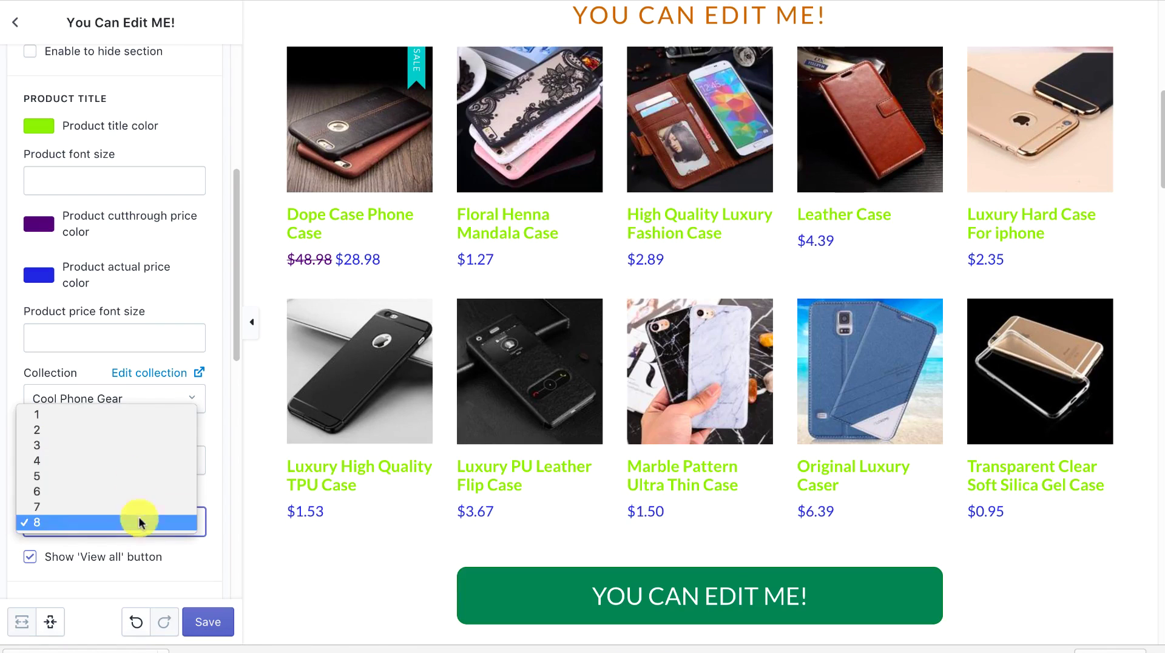
left_click(130, 414)
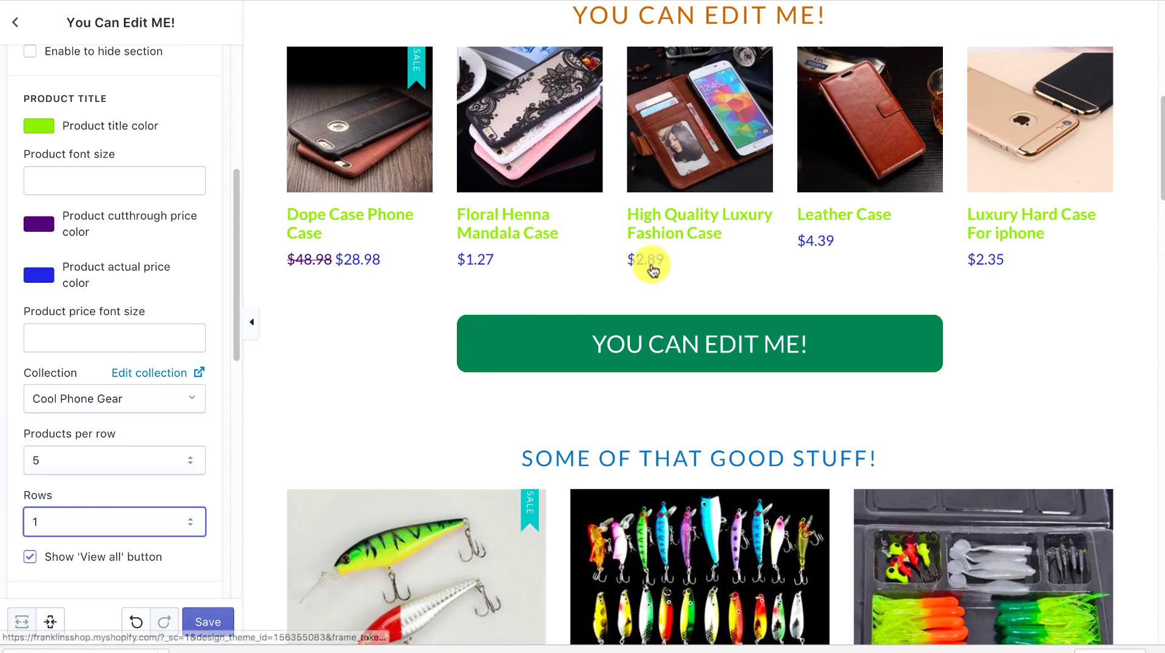
left_click(125, 520)
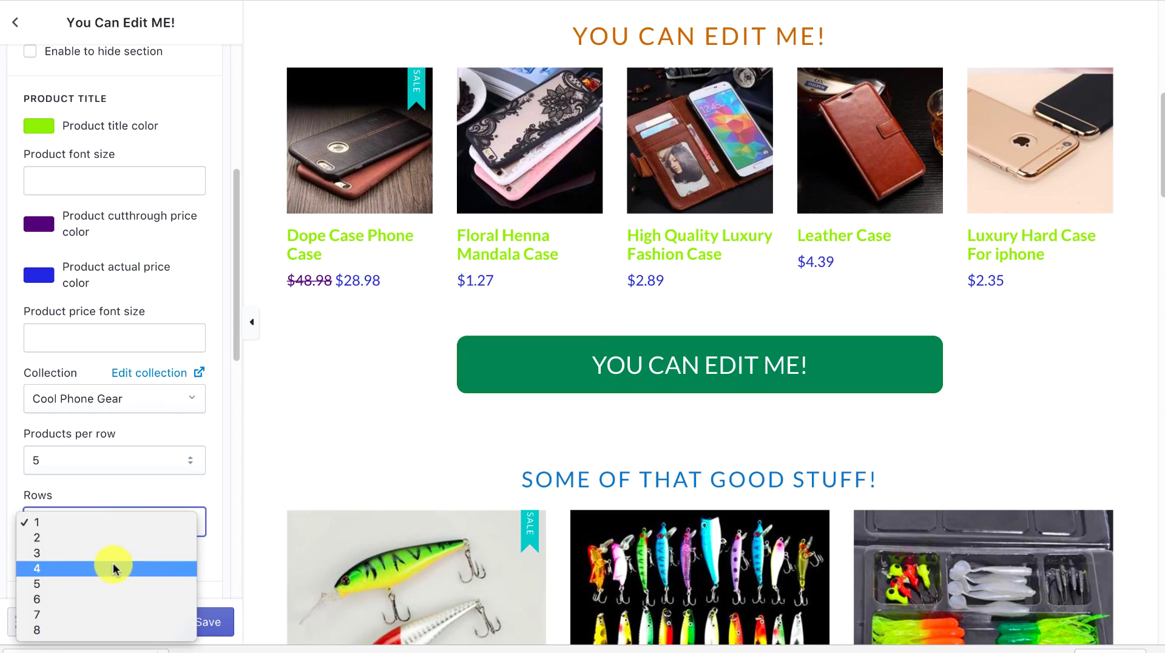
left_click(115, 538)
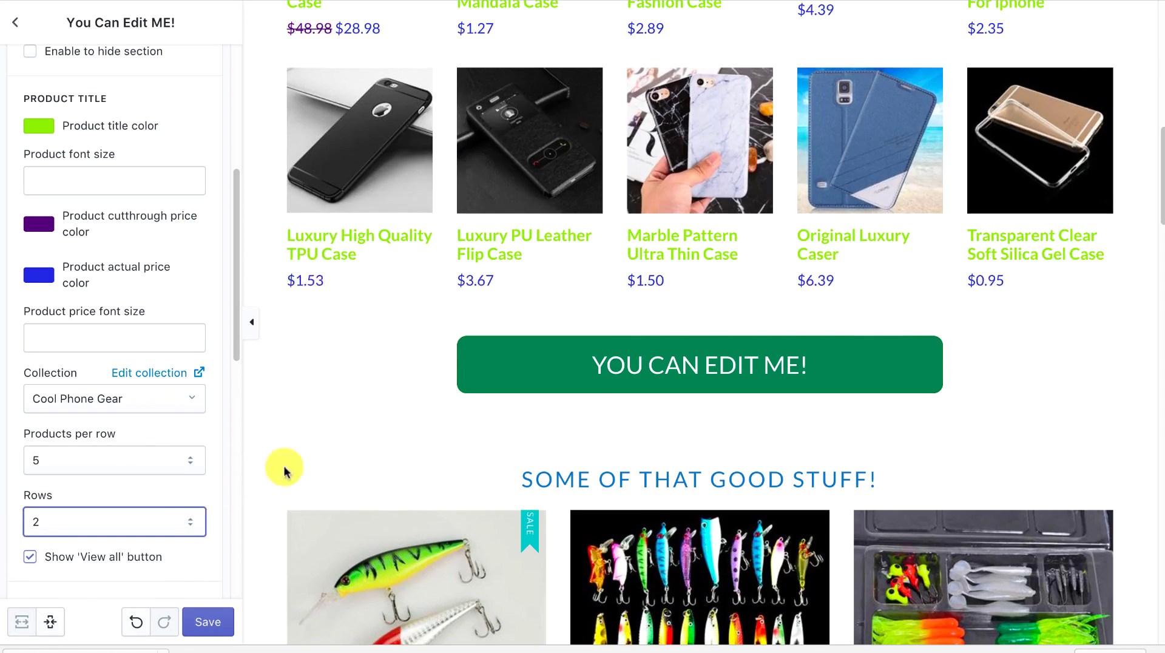
- Try 2 products per row in the section, and set Products per row to 4
left_click(115, 459)
left_click(122, 405)
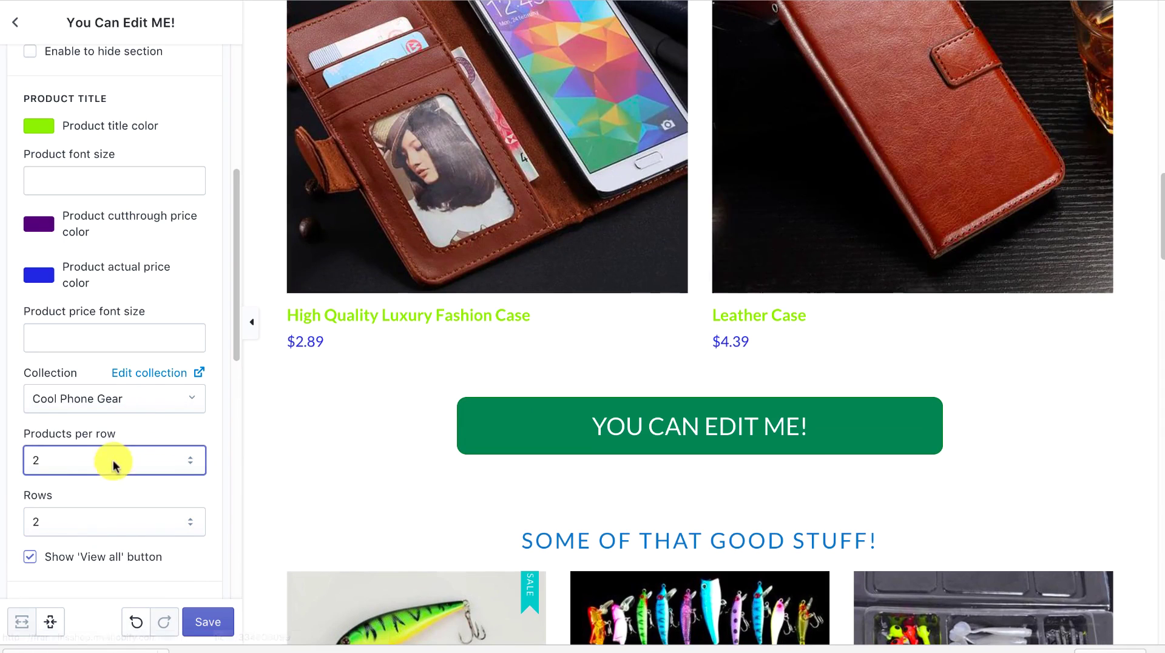
left_click(107, 465)
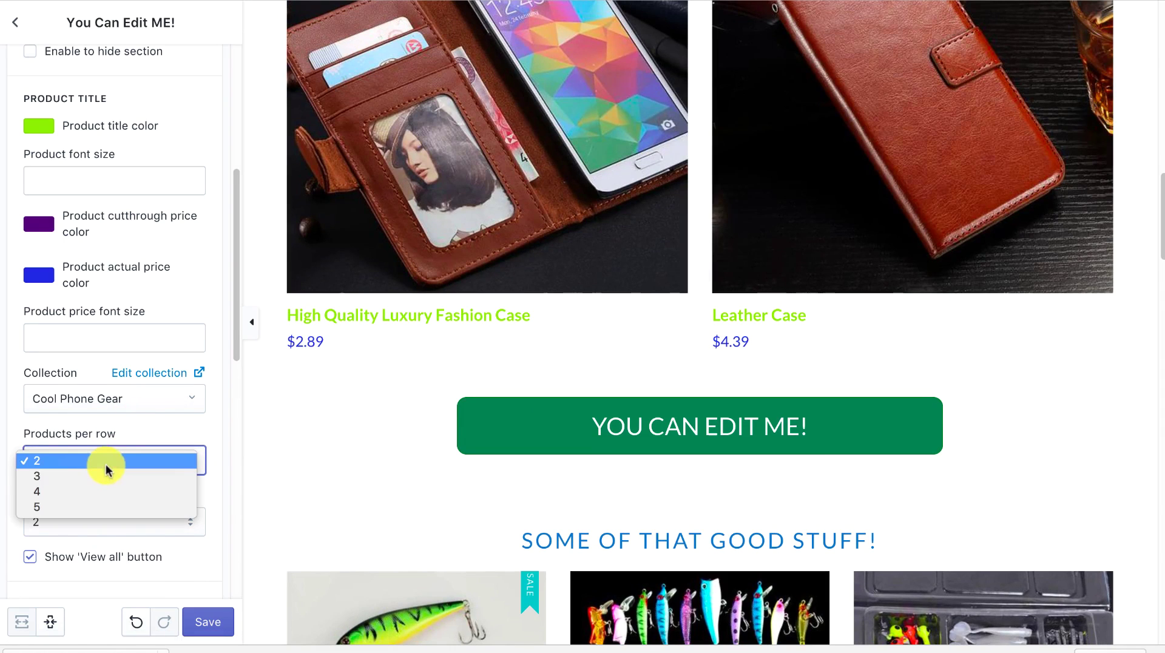
left_click(96, 492)
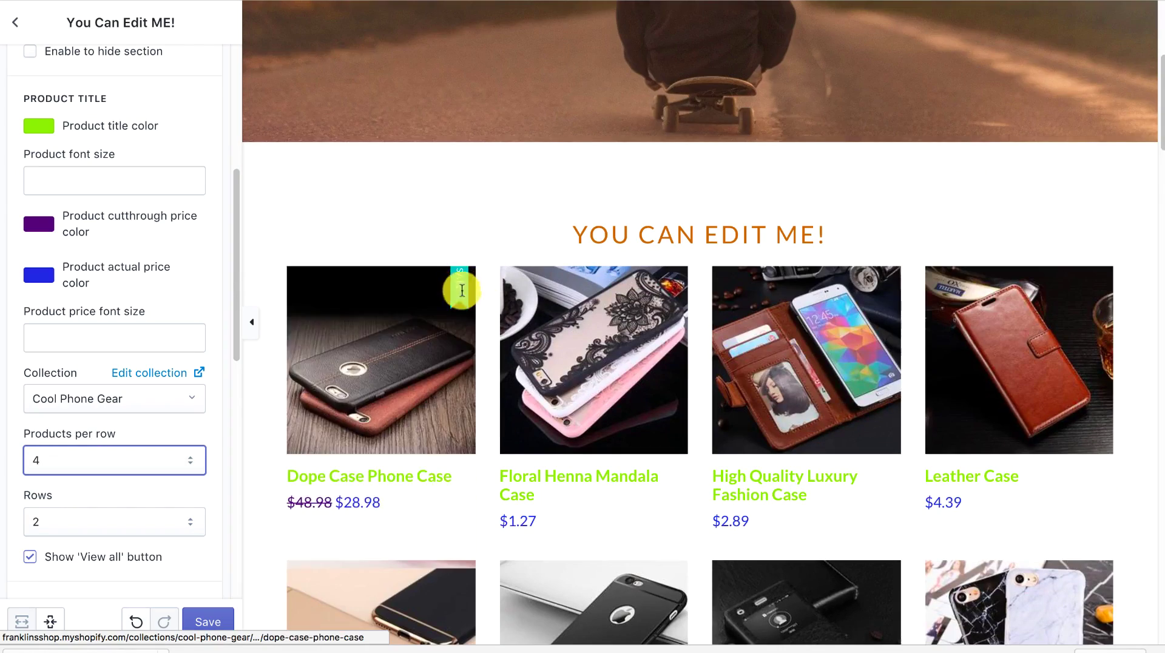
- Look through the section's button settings and the homepage preview down to the product slider
scroll(136, 341, "down", 6)
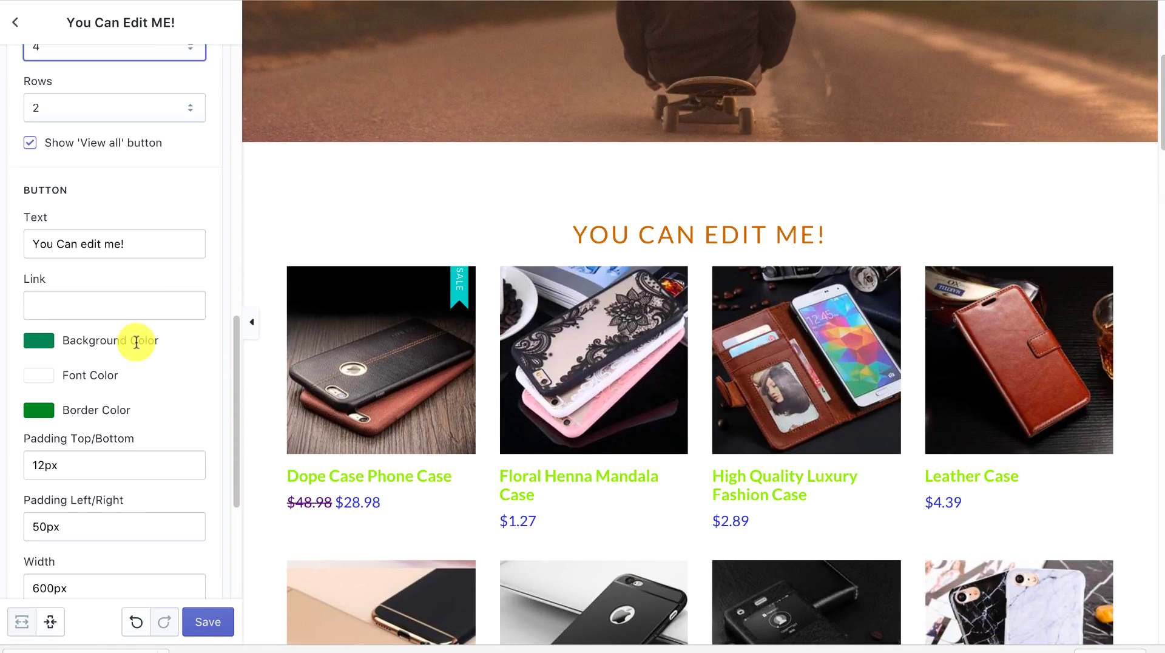
scroll(135, 342, "down", 4)
scroll(502, 364, "down", 20)
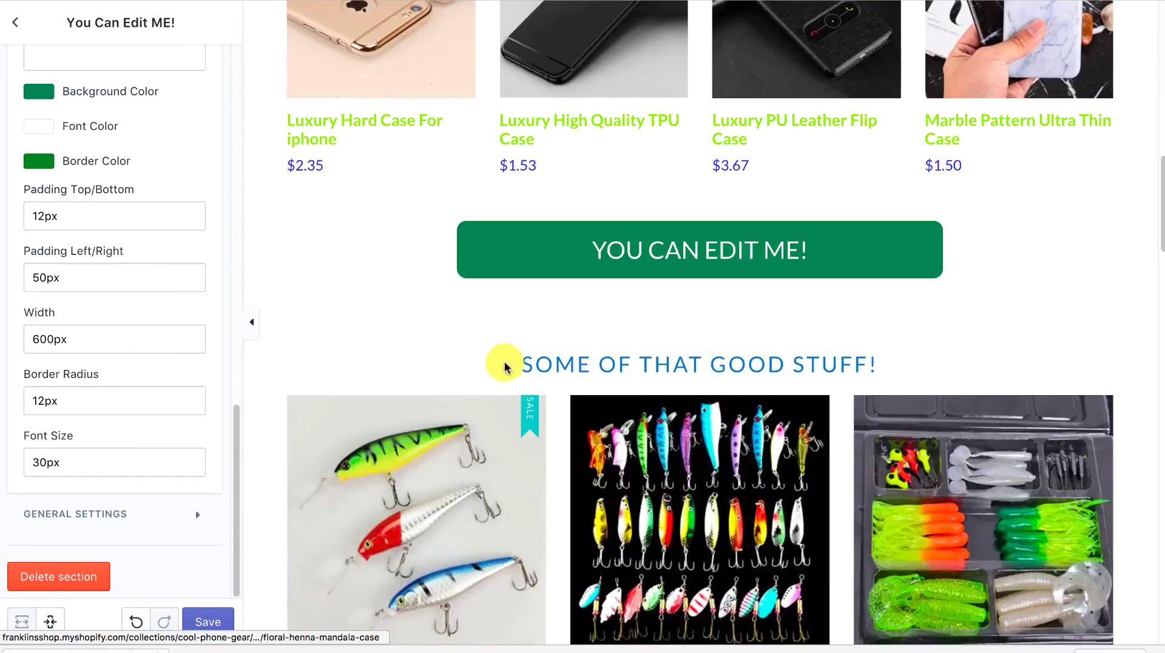
scroll(497, 288, "down", 8)
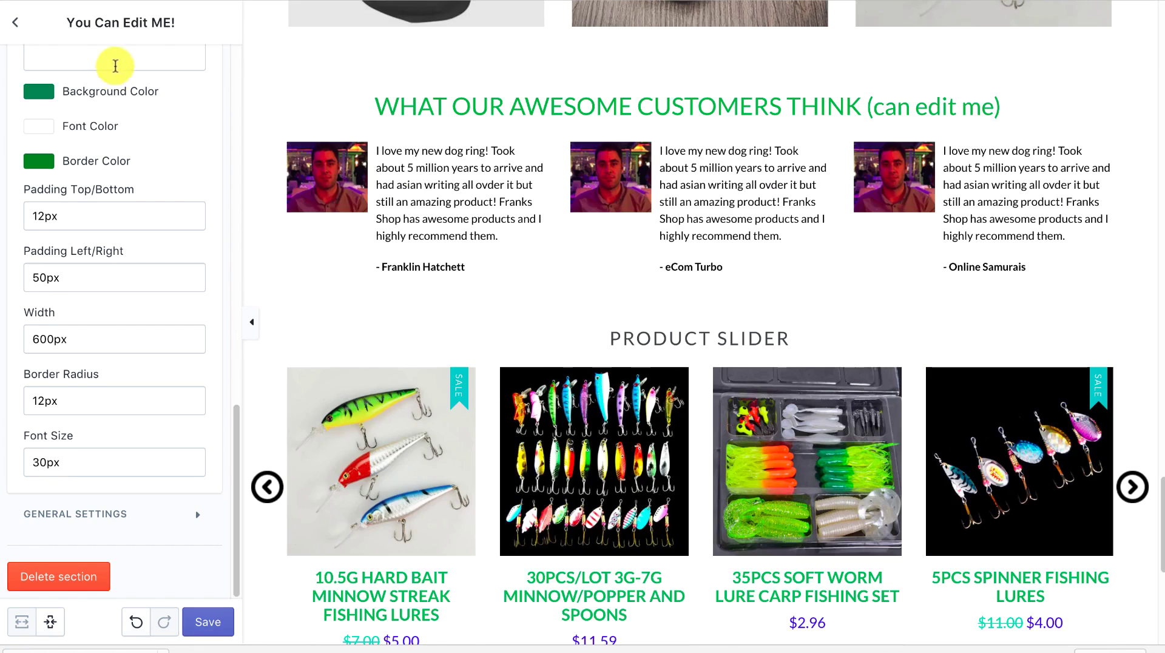
- Return to the list of homepage sections and open the Footer settings
left_click(17, 28)
scroll(156, 294, "down", 2)
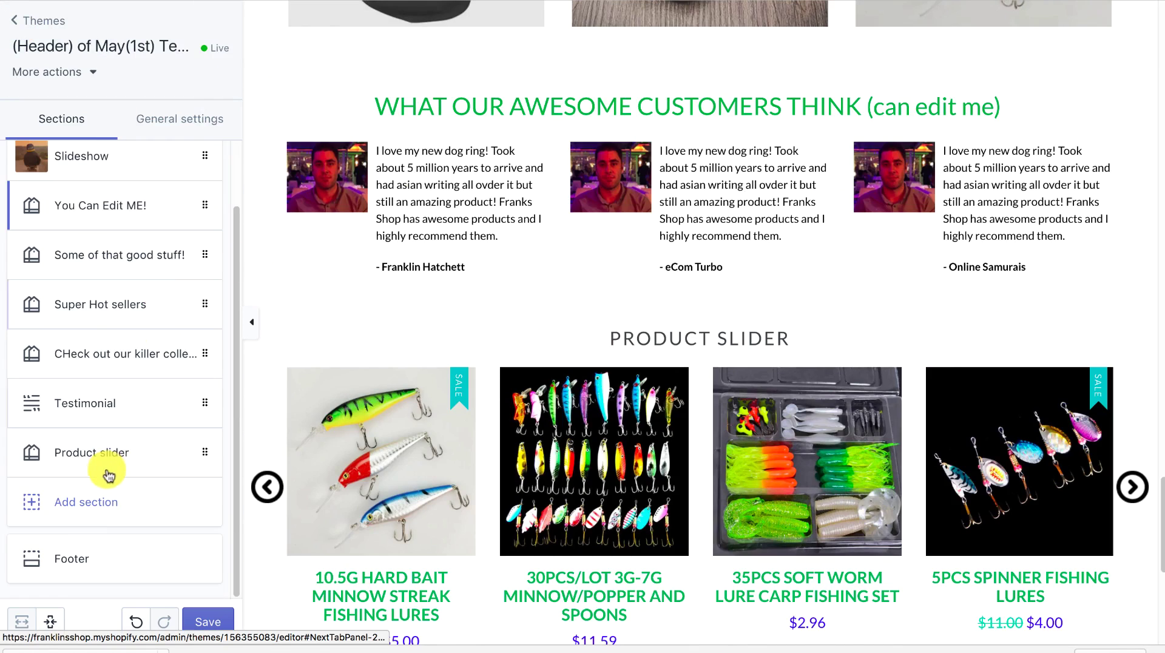
scroll(416, 403, "down", 7)
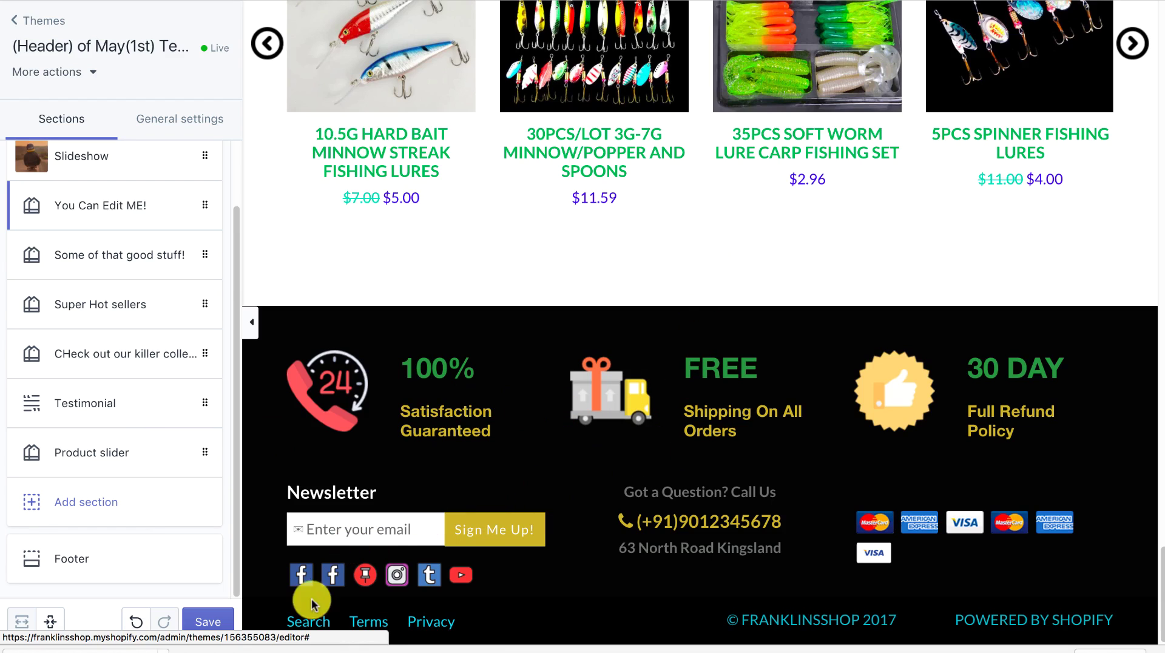
left_click(88, 576)
scroll(150, 271, "down", 1)
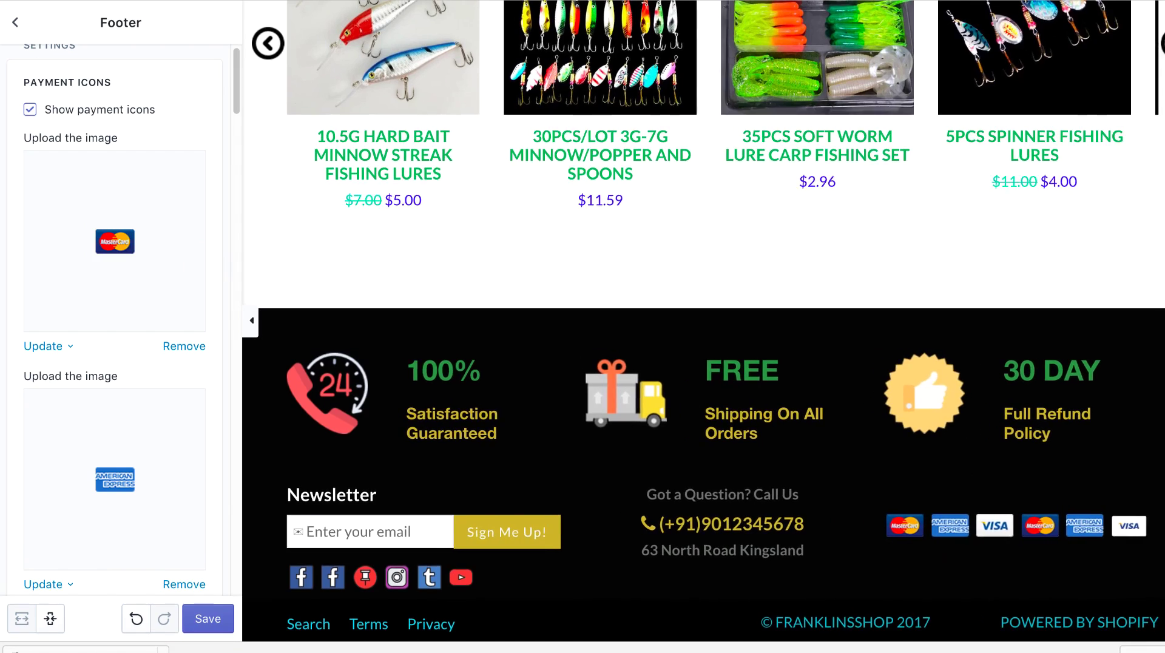
- Test the product slider's back arrow in the preview and look over the homepage down to the footer
left_click(1035, 467)
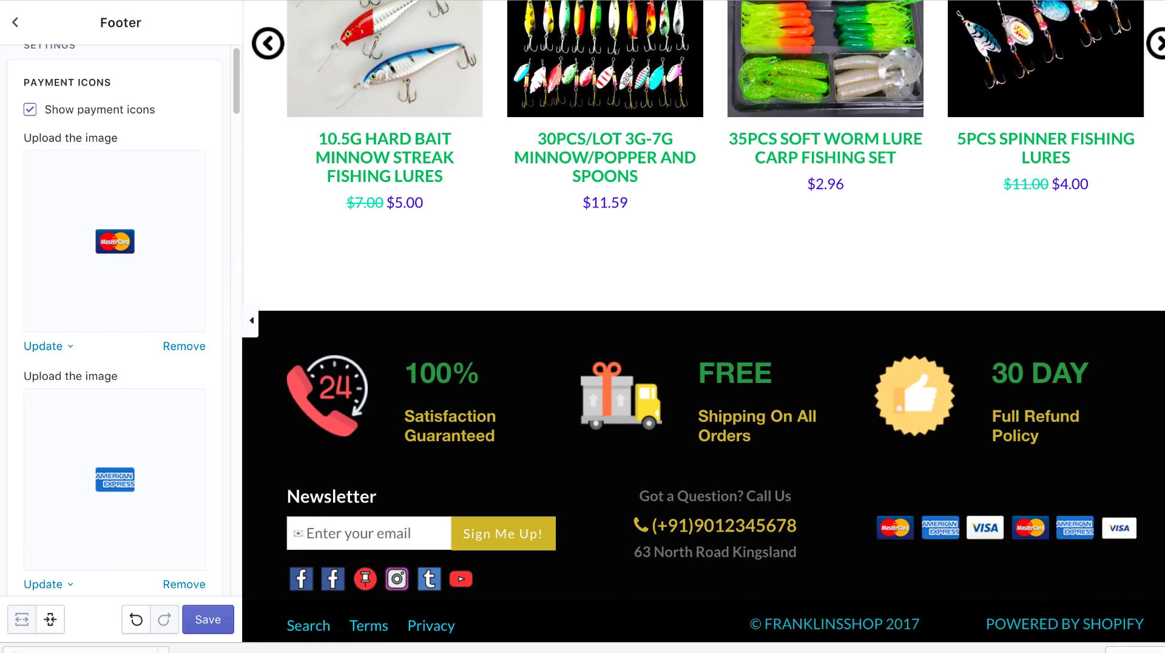
scroll(286, 138, "up", 2)
left_click(262, 141)
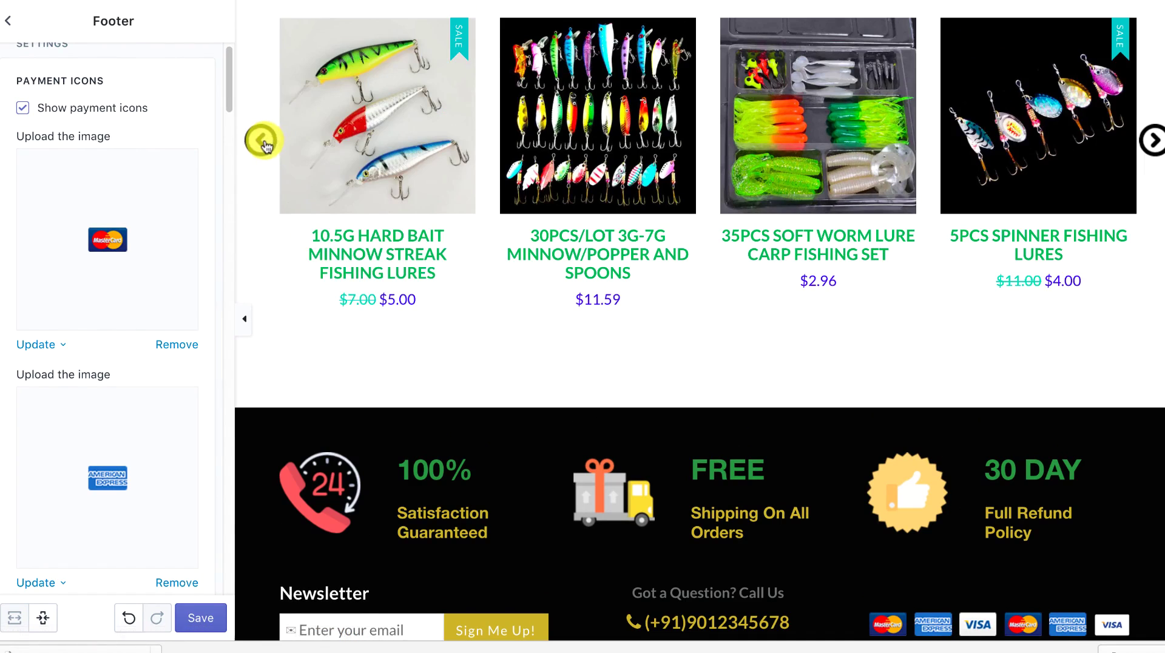
left_click(263, 141)
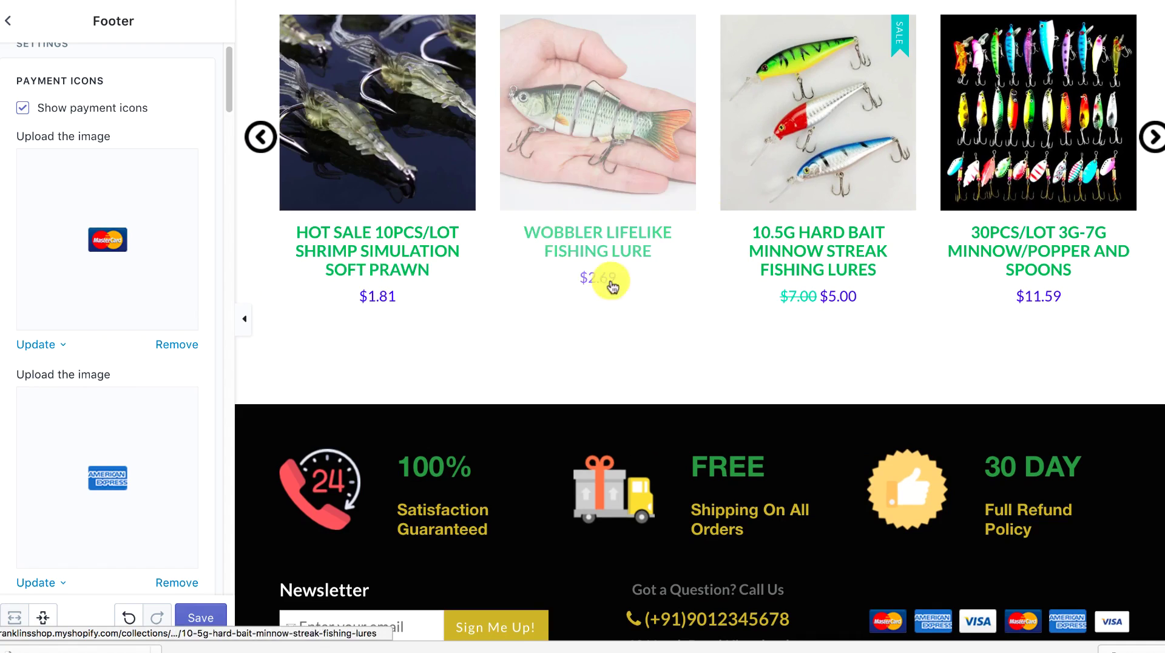
scroll(579, 279, "up", 2)
scroll(579, 279, "up", 5)
scroll(578, 271, "down", 8)
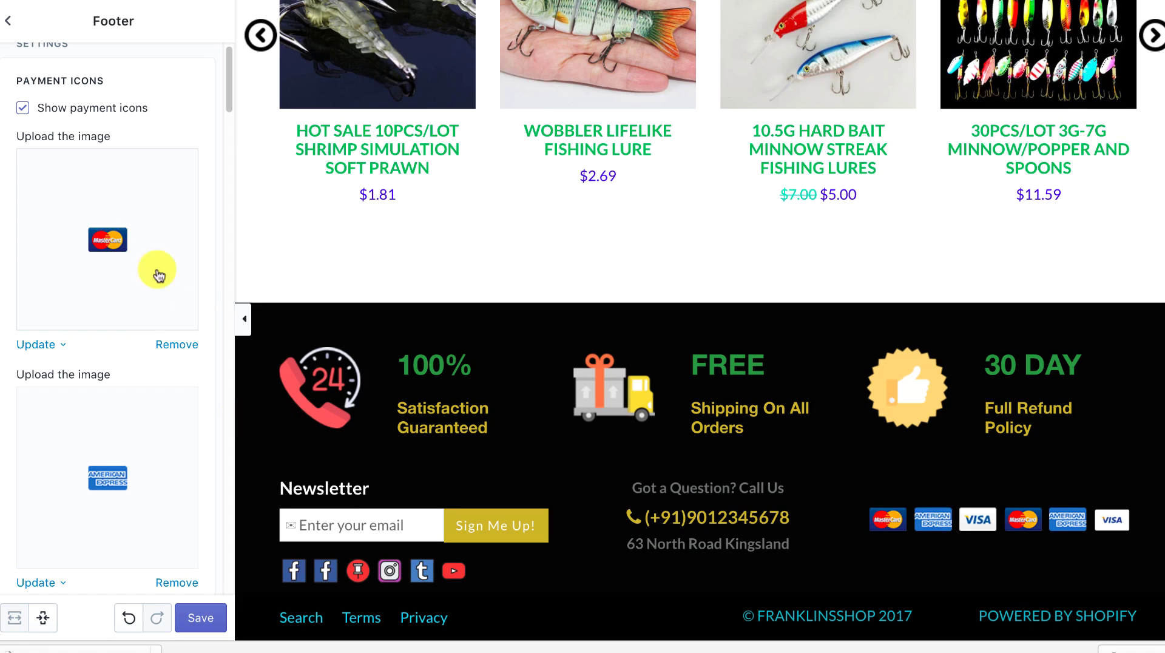
- Review the footer's payment icon settings and set the footer Subtitle color to red (#cc5845)
left_click(23, 111)
scroll(117, 333, "down", 9)
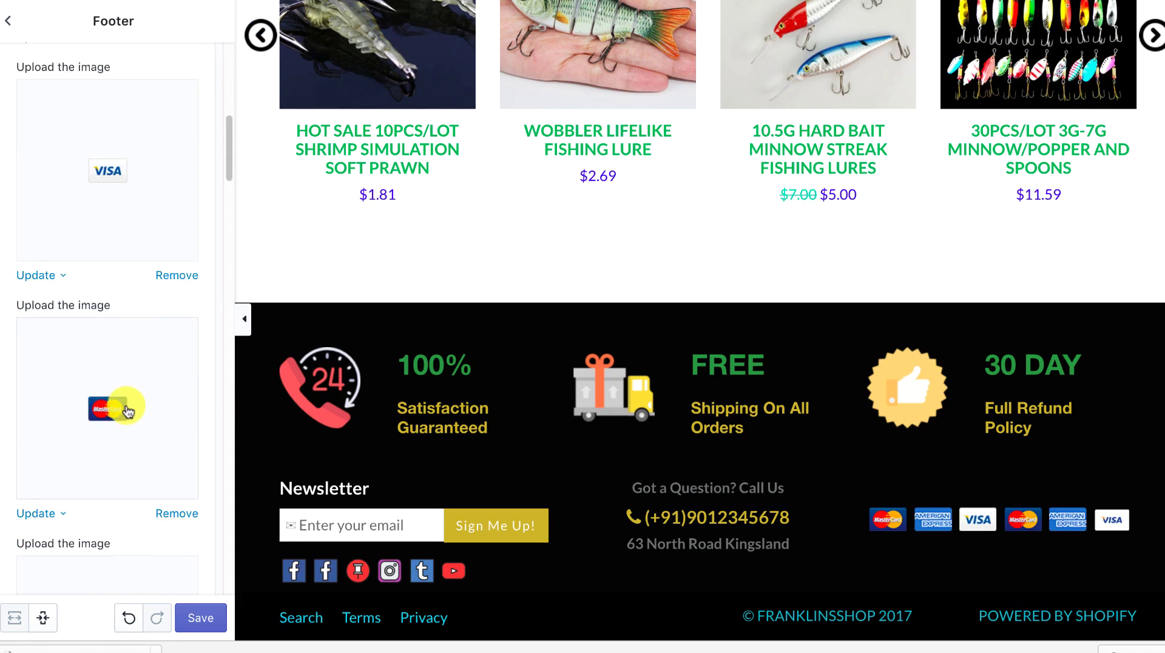
scroll(127, 411, "up", 5)
scroll(127, 411, "down", 7)
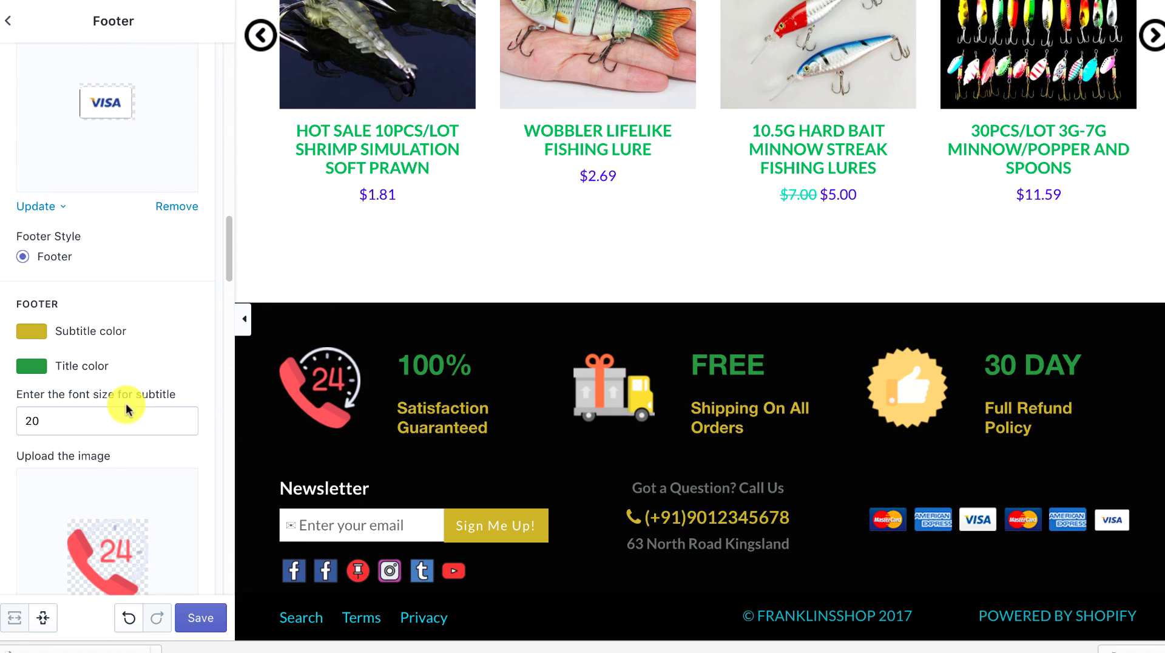
left_click(41, 332)
left_click_drag(161, 364, 164, 330)
left_click(49, 370)
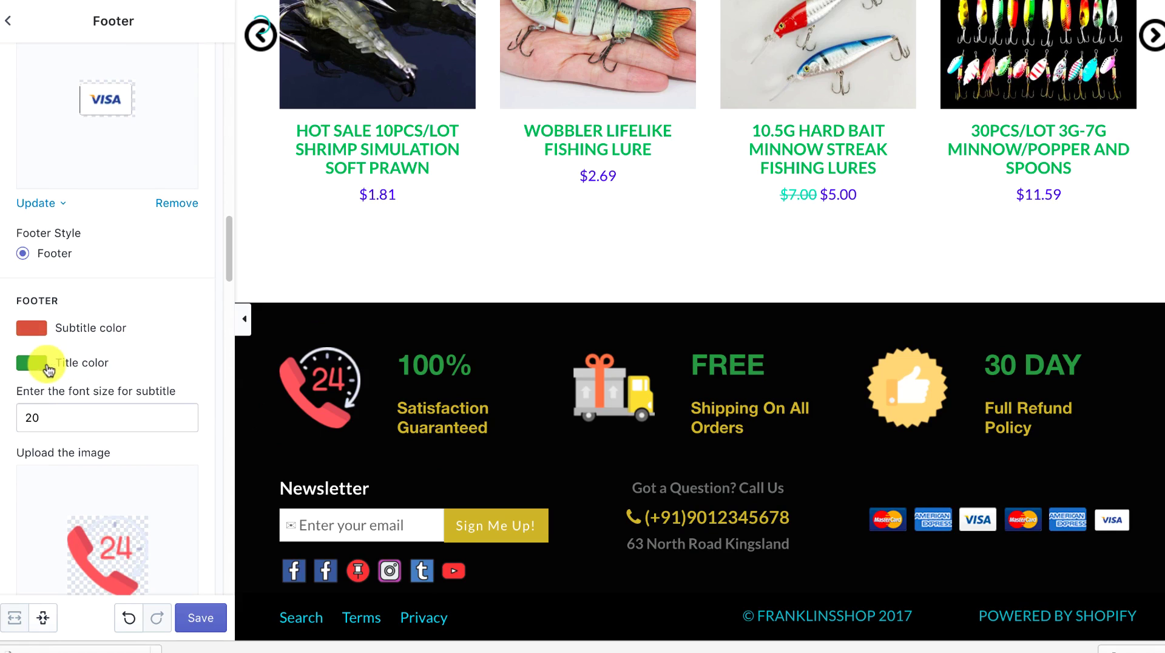
- Set the footer Title color to a muted blue-violet
left_click(49, 370)
left_click_drag(167, 417, 182, 330)
left_click(186, 332)
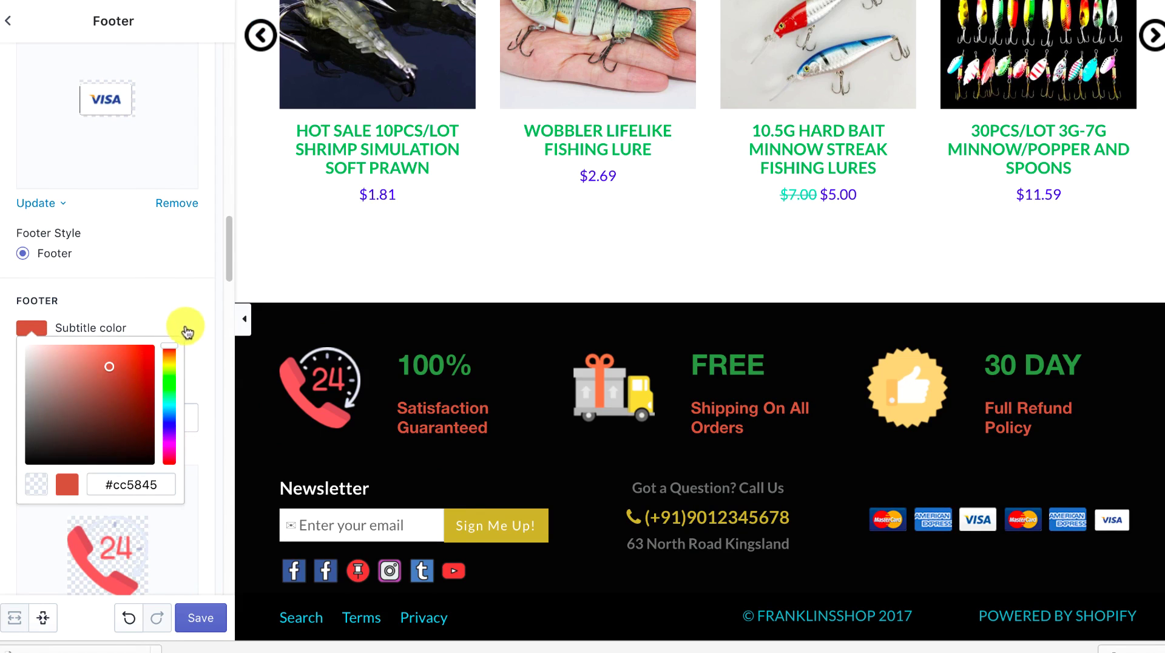
left_click(195, 306)
- Remove the phone image from the footer's "100% Satisfaction Guaranteed" block
scroll(131, 540, "down", 1)
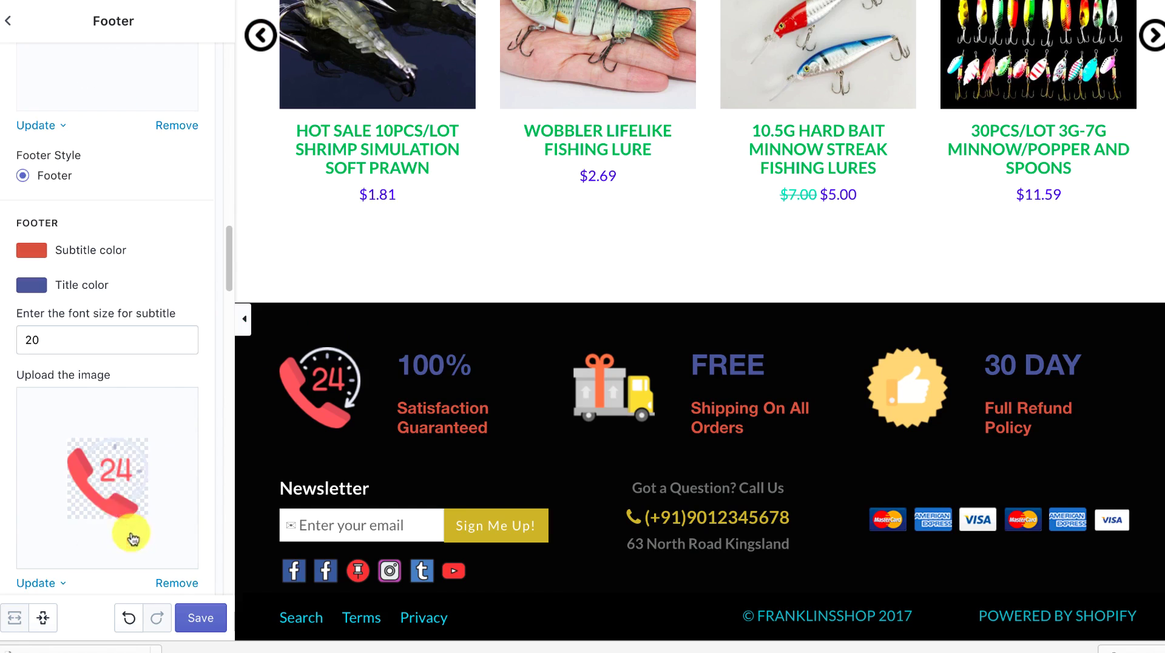
scroll(111, 473, "down", 2)
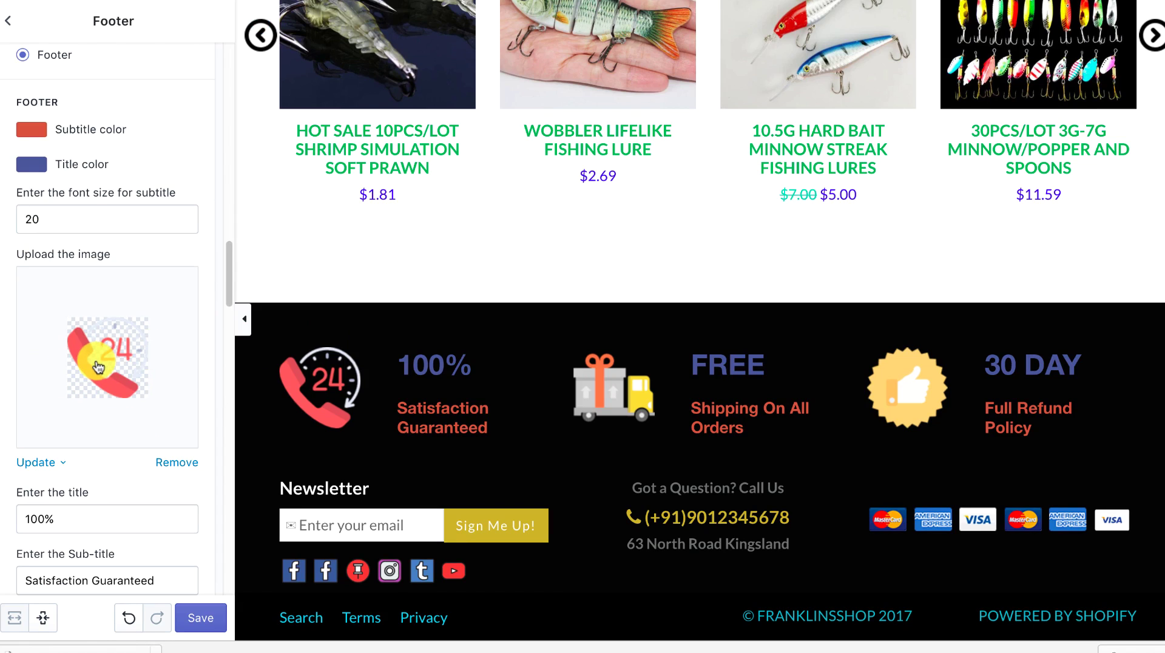
left_click(165, 463)
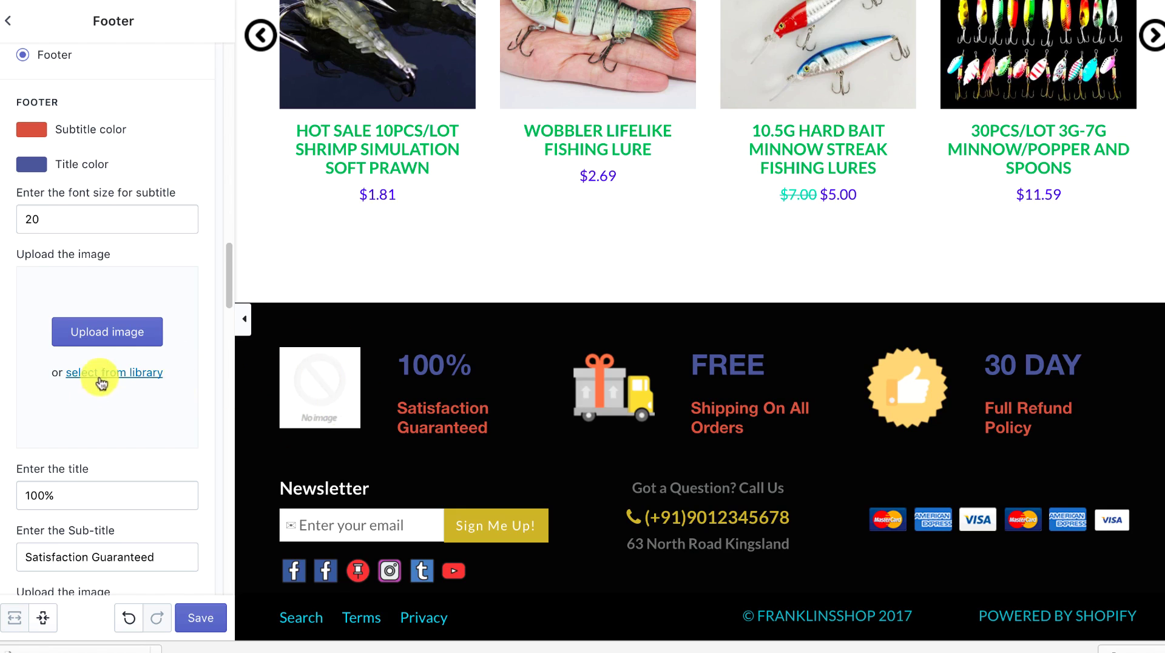
scroll(84, 409, "down", 2)
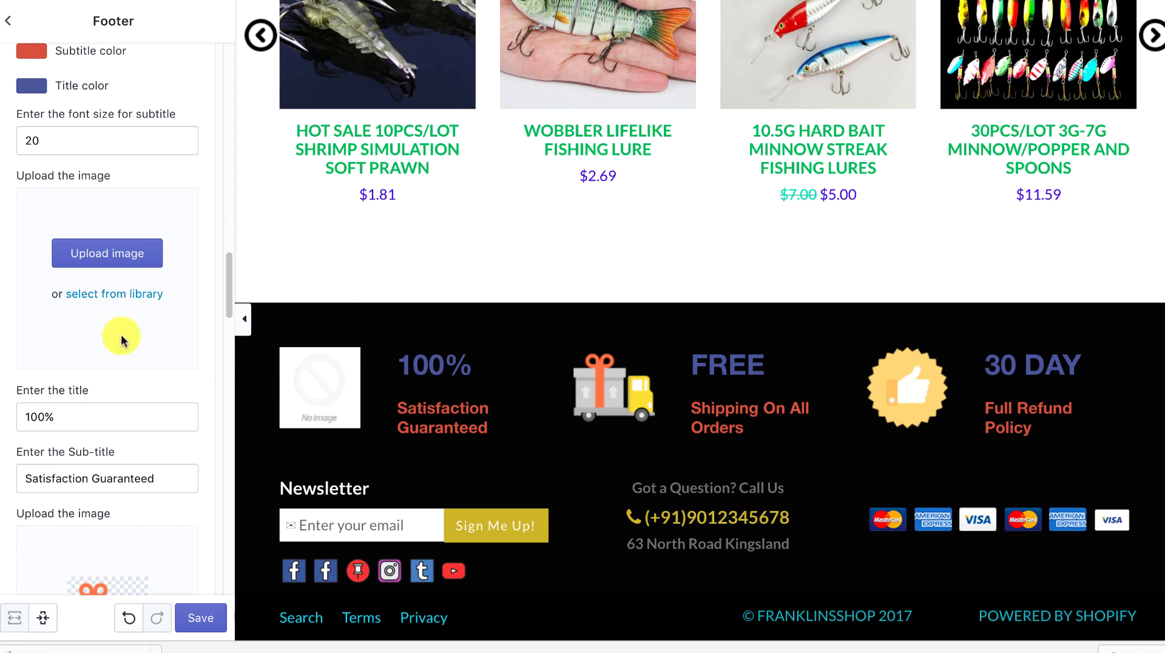
scroll(232, 340, "up", 3)
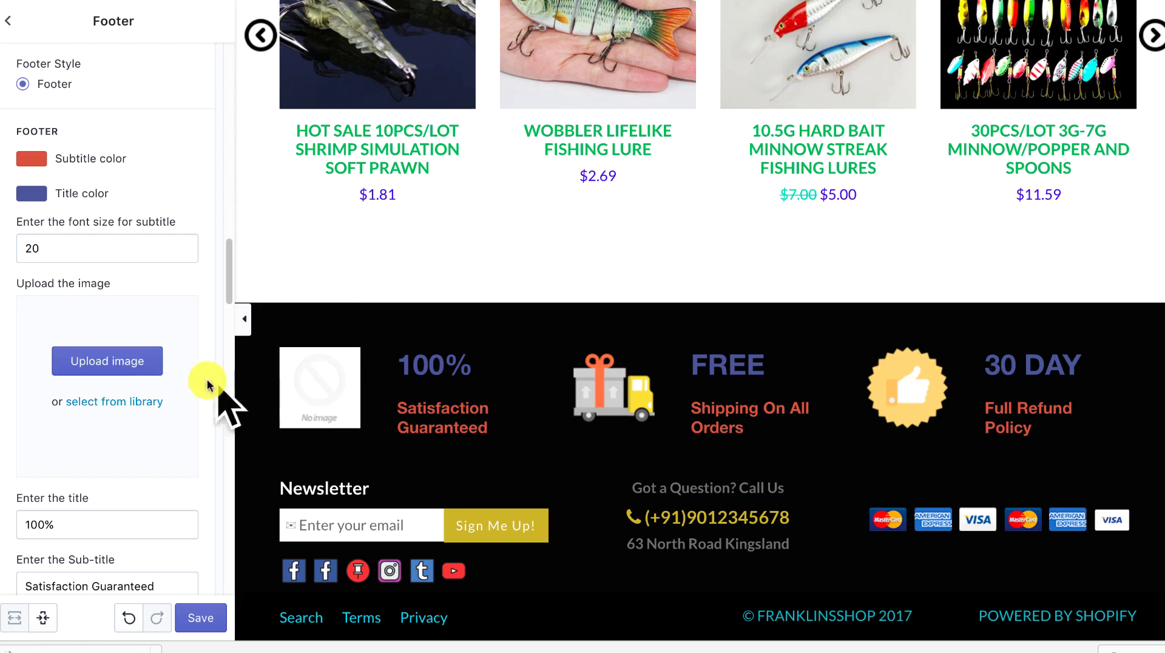
- Enter 20 as the font size for the footer subtitle
scroll(91, 389, "down", 1)
scroll(91, 234, "up", 2)
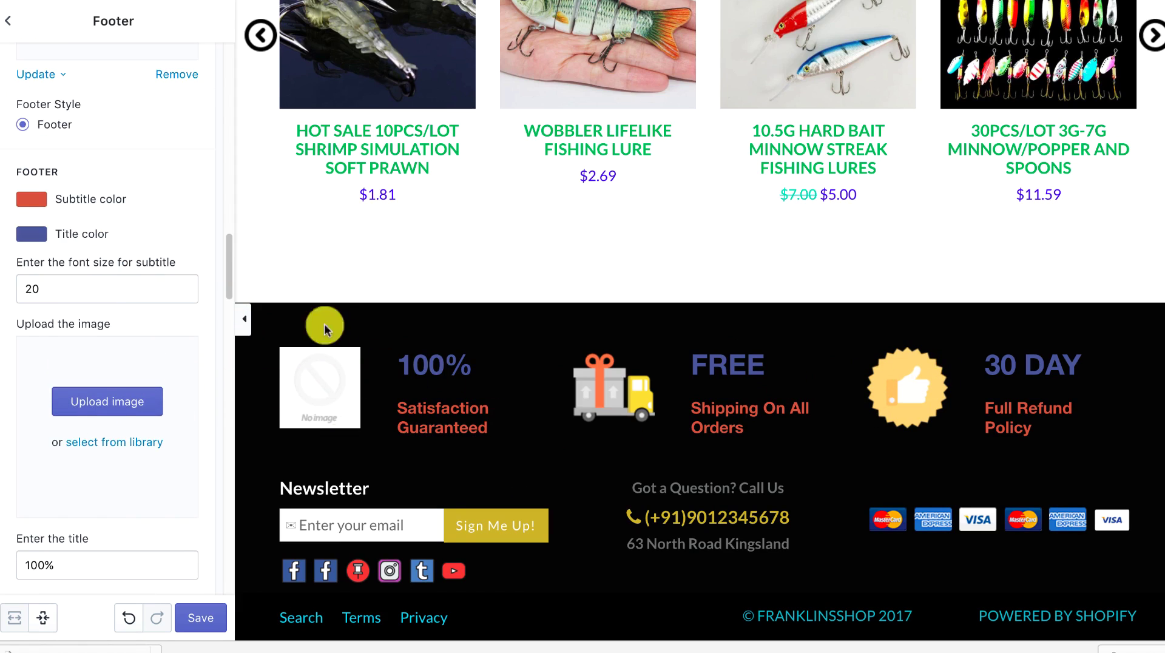
left_click(38, 290)
type("20")
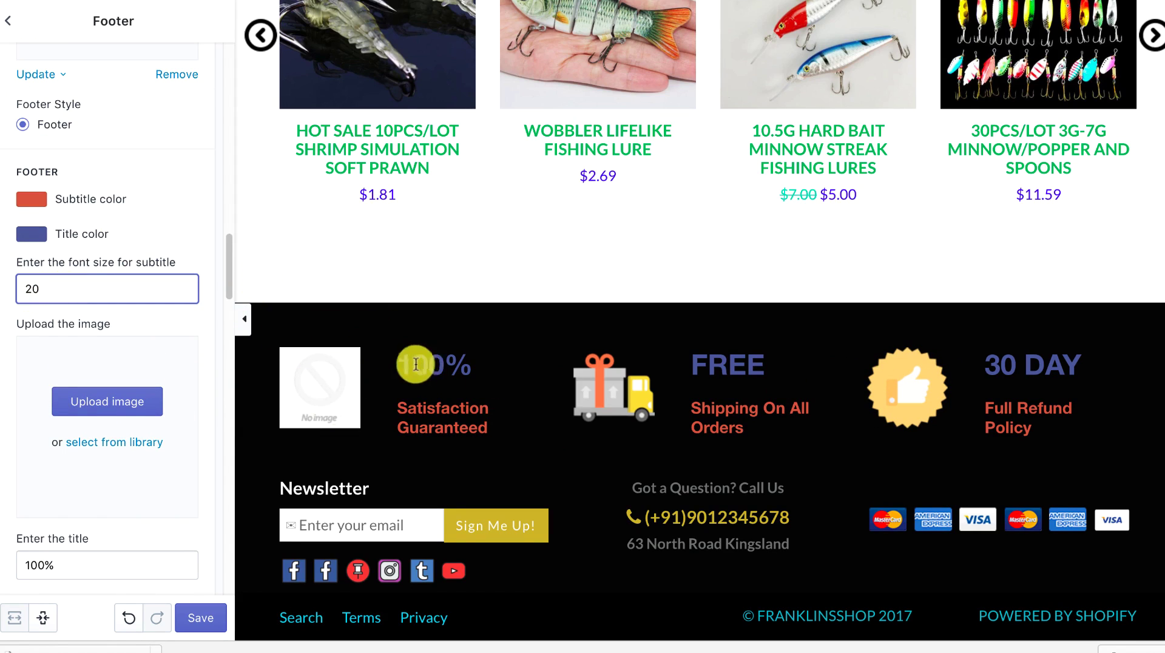
- Set the footer's Primary menu color to orange
scroll(76, 373, "down", 13)
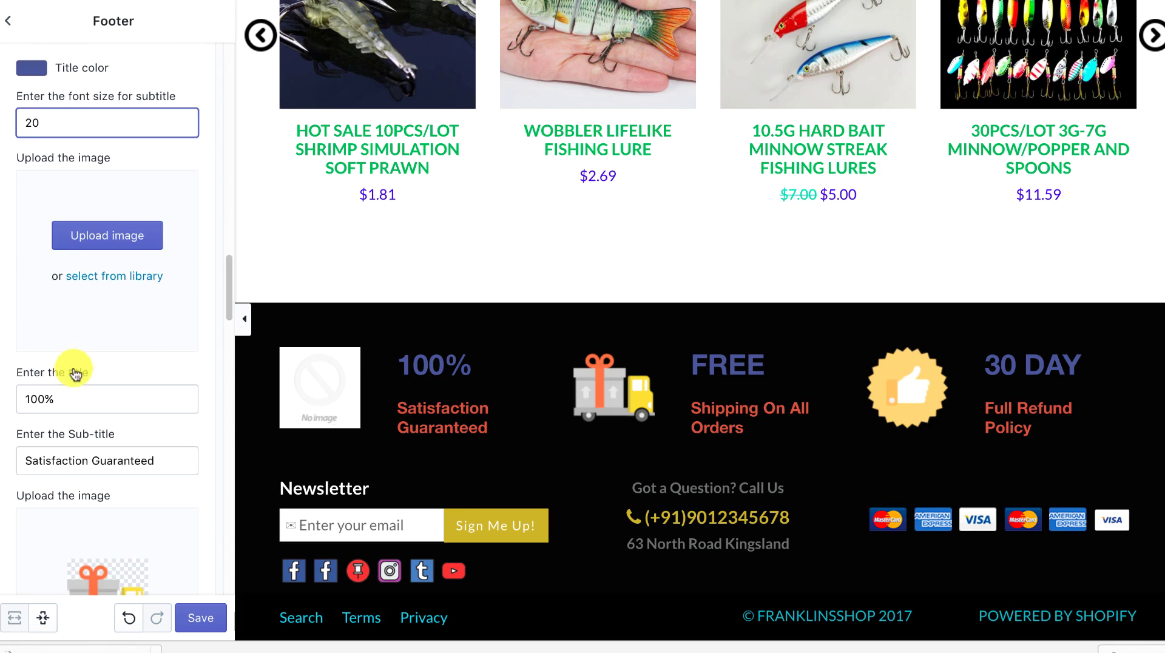
scroll(75, 373, "down", 20)
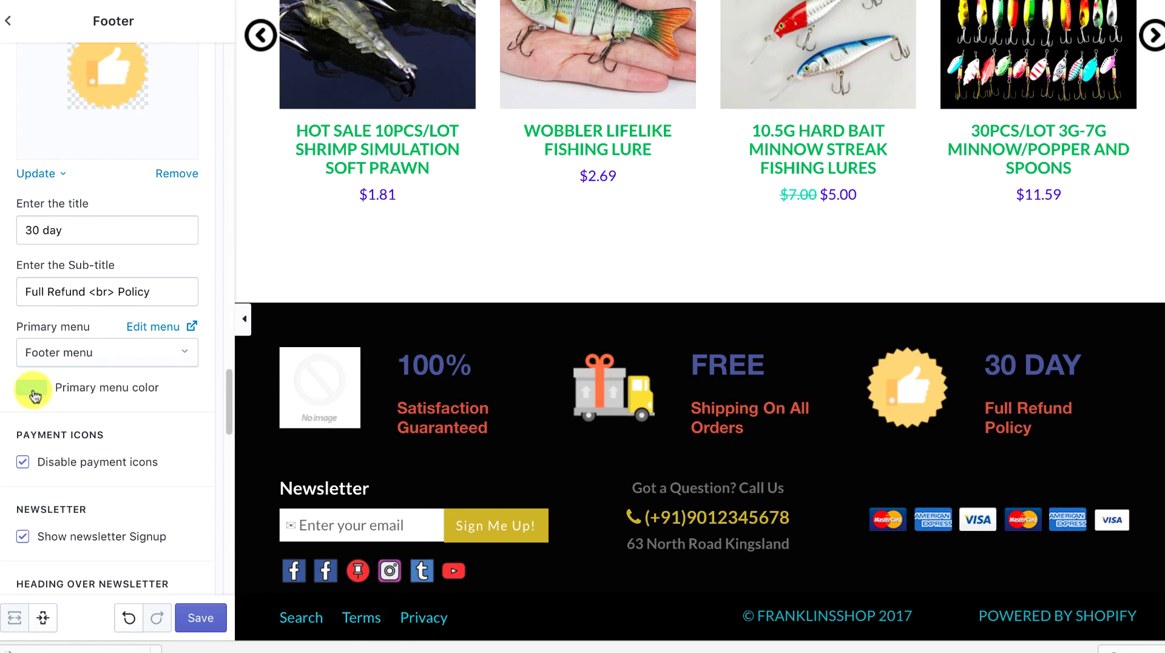
left_click(31, 388)
left_click_drag(164, 461, 187, 390)
left_click(385, 649)
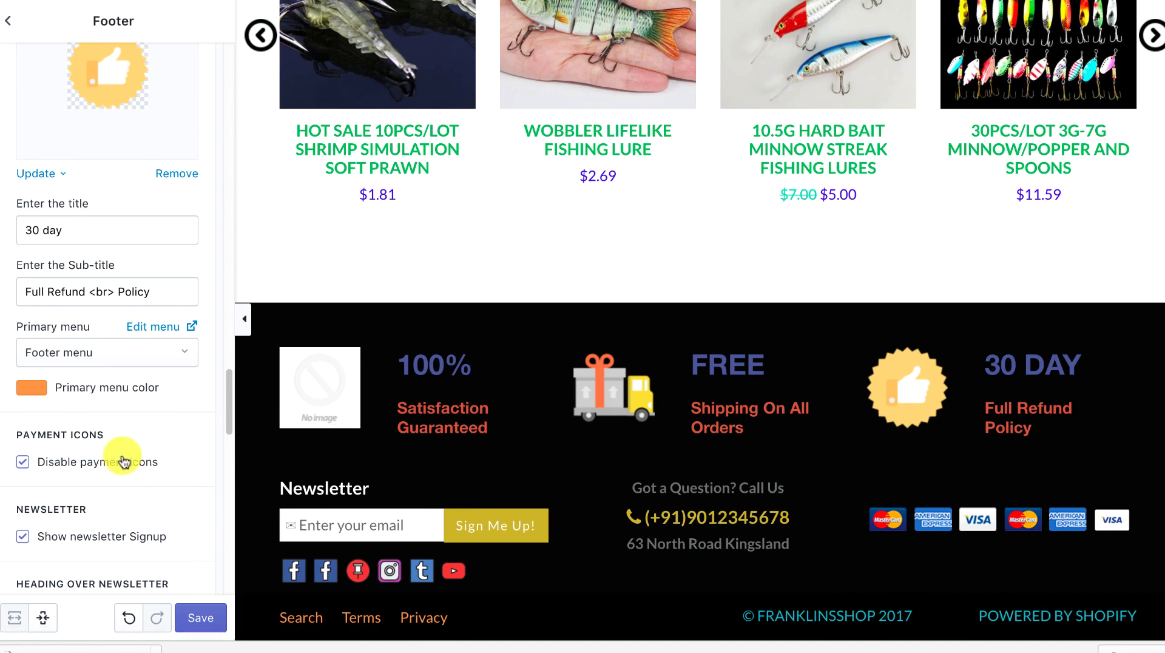
- Set the Newsletter Button Background Color to red in the footer's newsletter settings
scroll(103, 313, "down", 6)
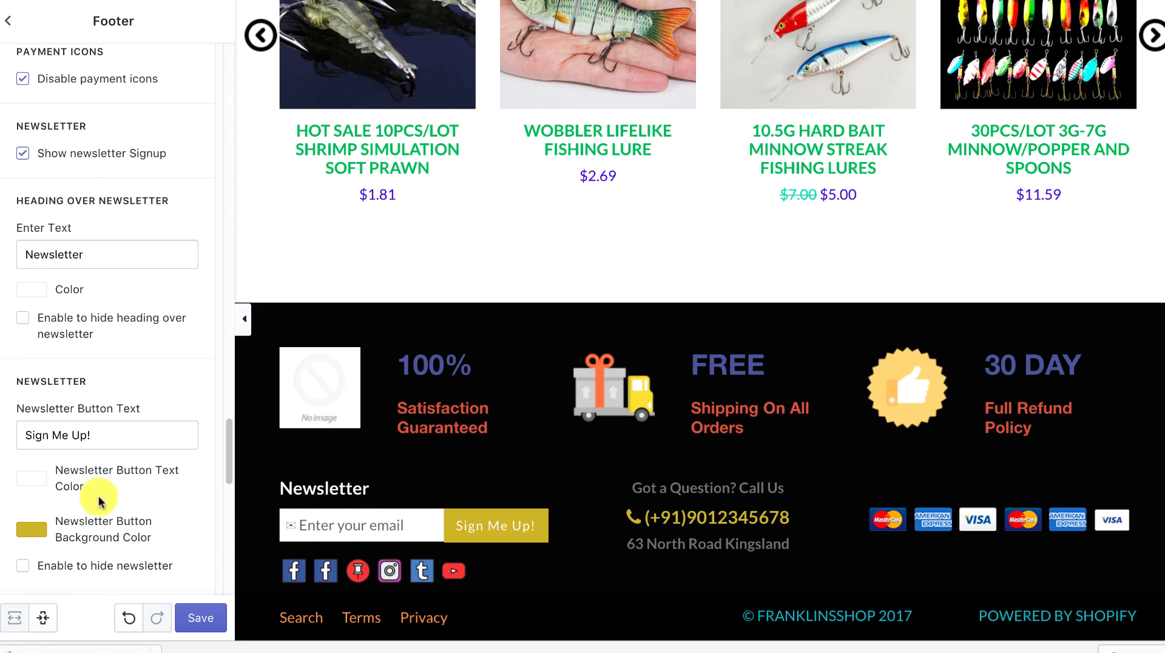
scroll(102, 493, "down", 1)
scroll(91, 424, "down", 2)
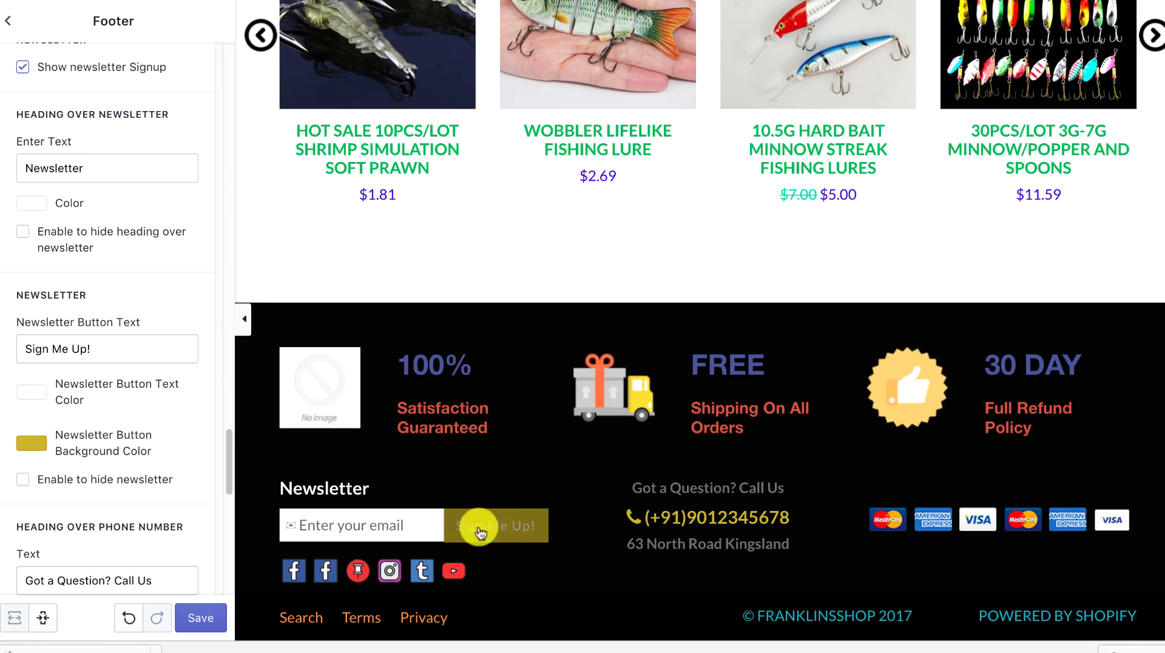
left_click(39, 449)
left_click_drag(175, 476, 175, 469)
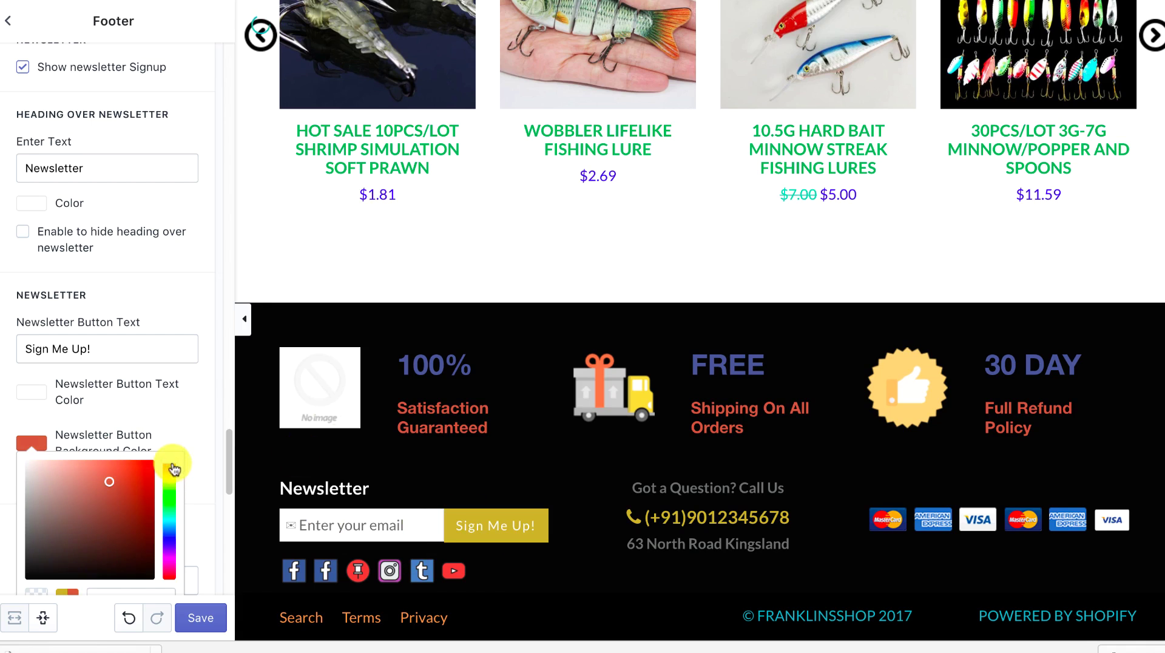
- Set the Newsletter Button Text Color to dark blue
left_click(31, 391)
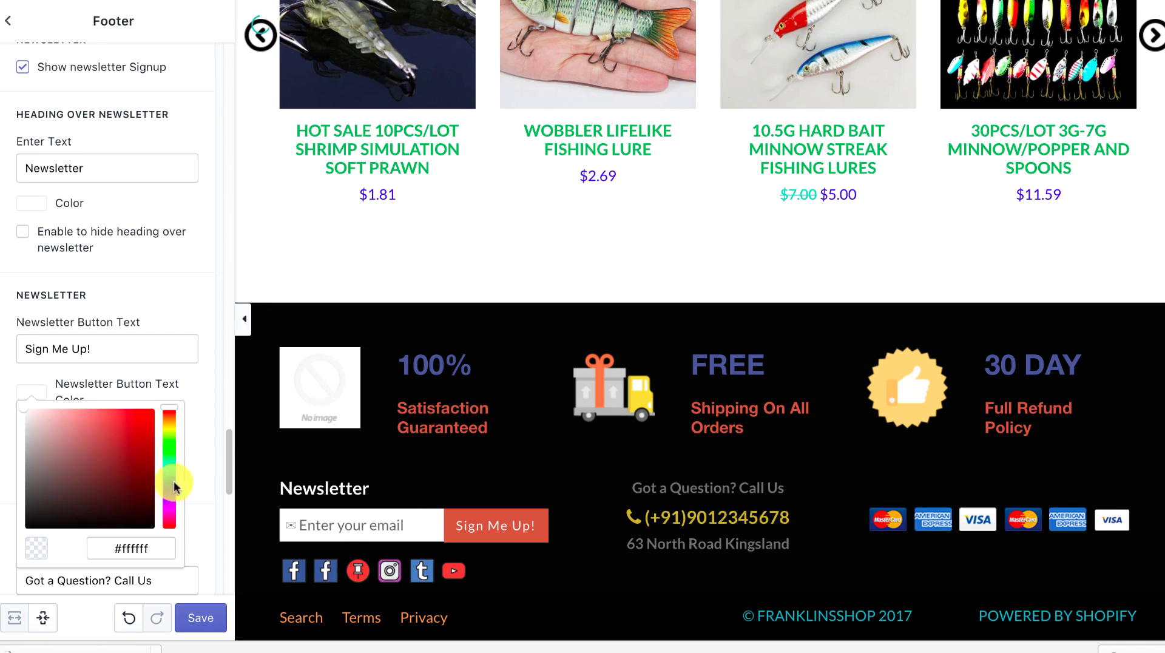
left_click(198, 388)
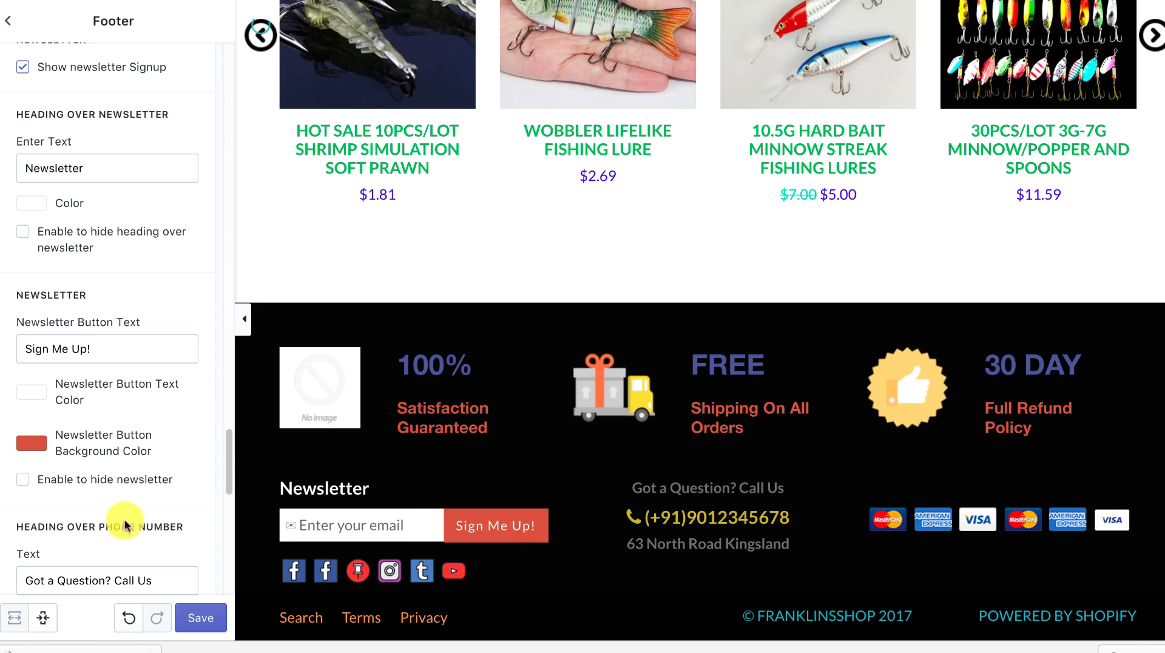
scroll(116, 523, "down", 1)
left_click(79, 334)
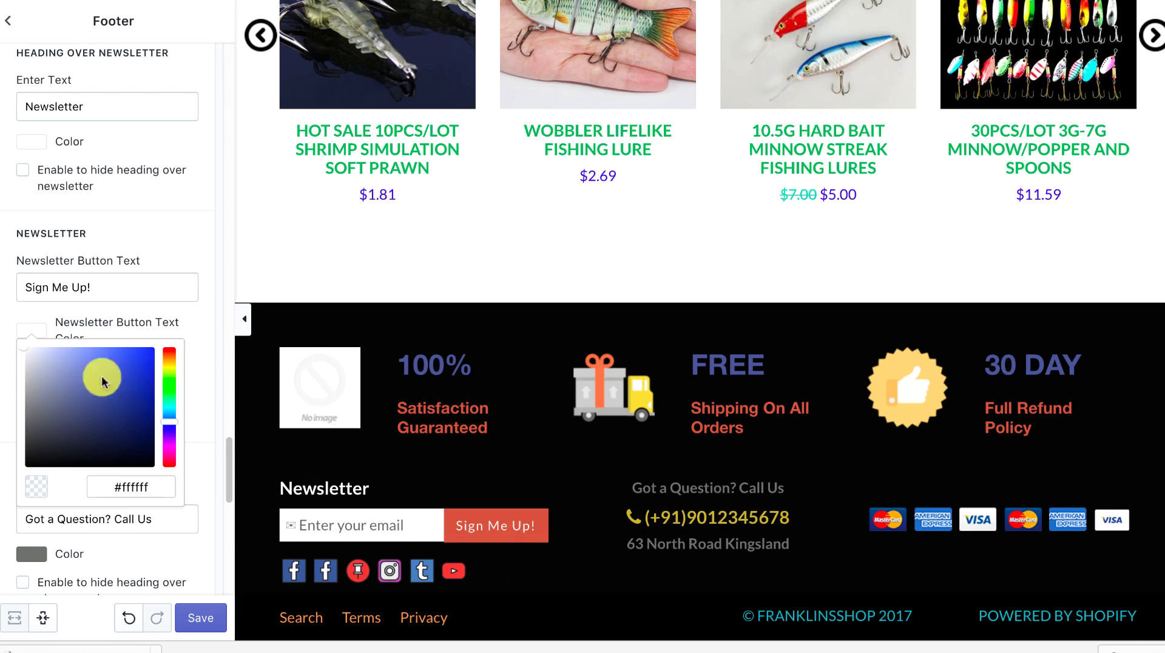
left_click_drag(92, 377, 137, 384)
left_click(192, 328)
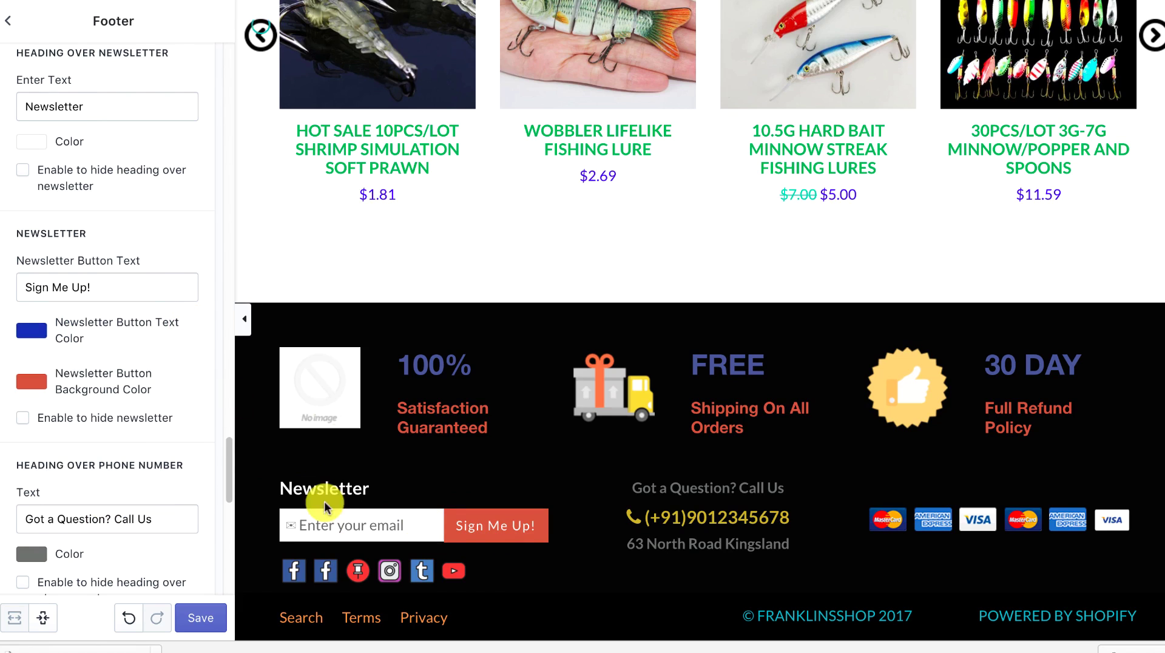
- Look over the footer's phone number, heading, newsletter, payment icon and store name settings
scroll(110, 464, "down", 4)
scroll(110, 463, "down", 5)
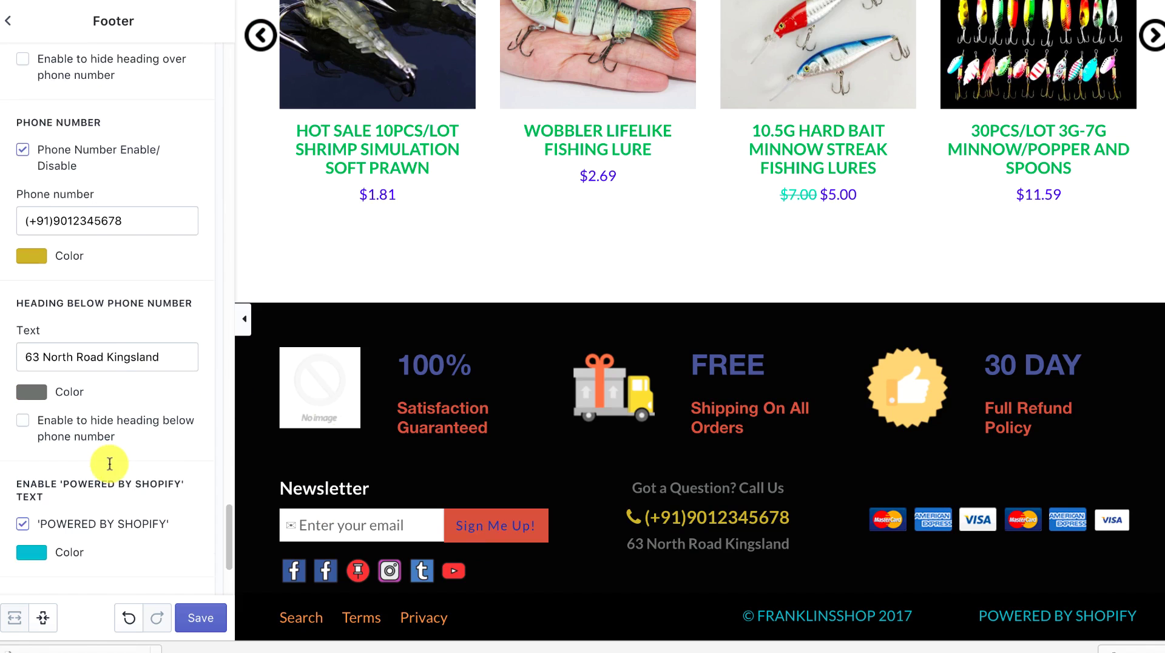
scroll(104, 461, "up", 7)
scroll(106, 466, "up", 12)
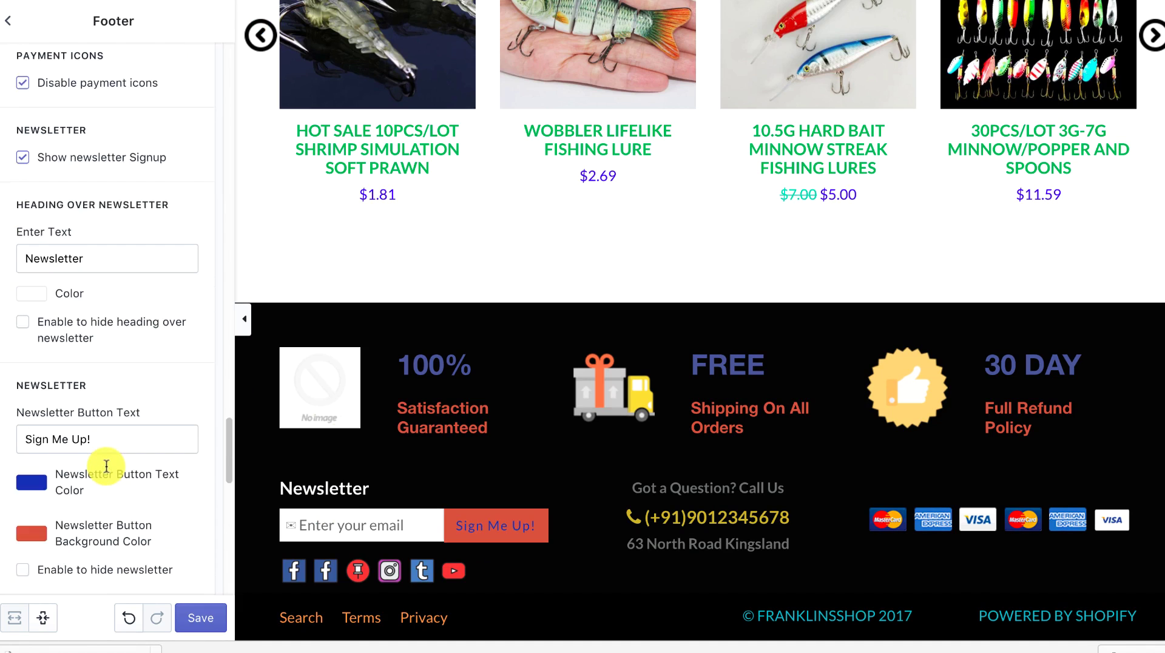
scroll(106, 466, "up", 12)
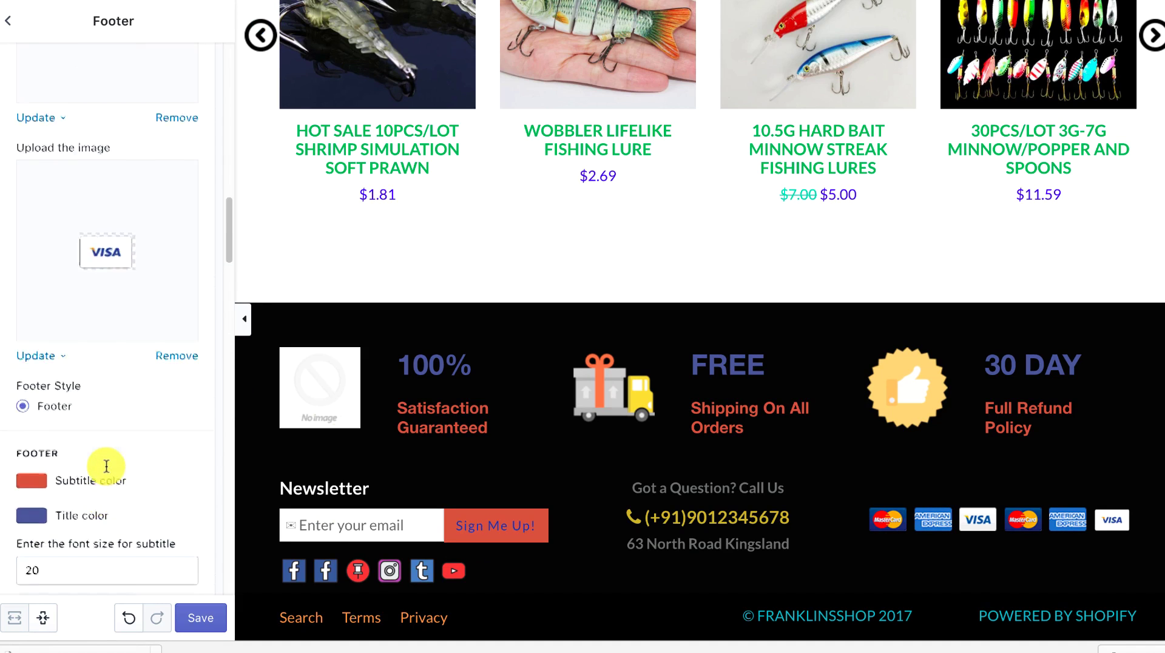
scroll(104, 468, "down", 8)
scroll(107, 472, "down", 15)
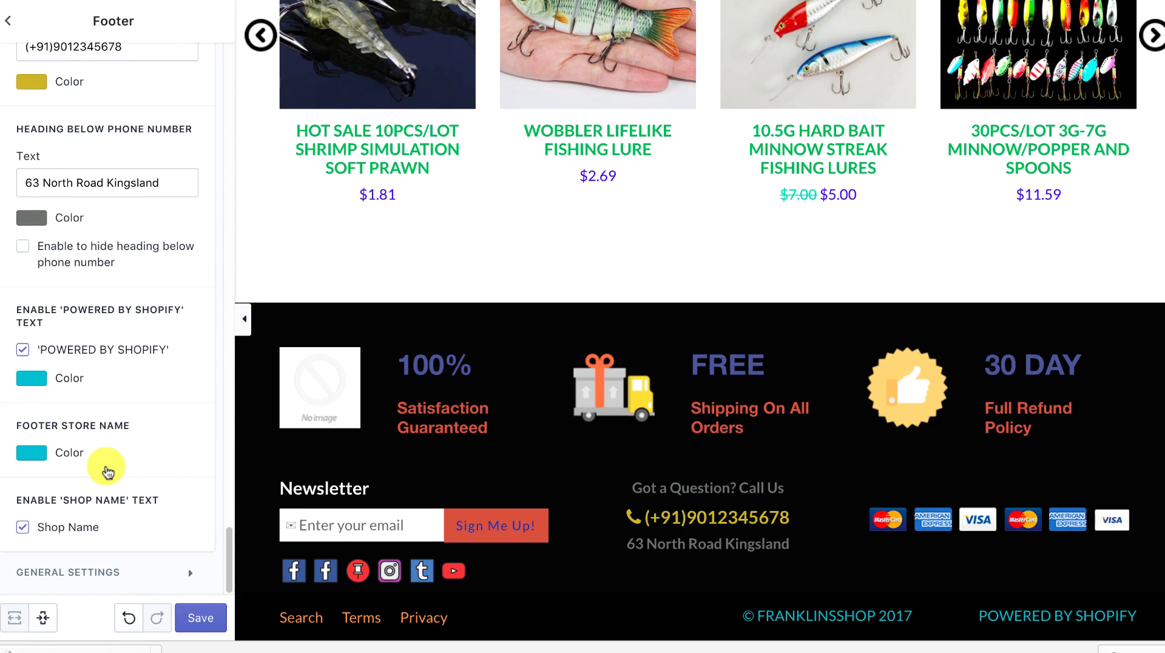
- Expand the footer's General Settings and set the footer Background color to bright red
left_click(60, 568)
scroll(99, 470, "down", 8)
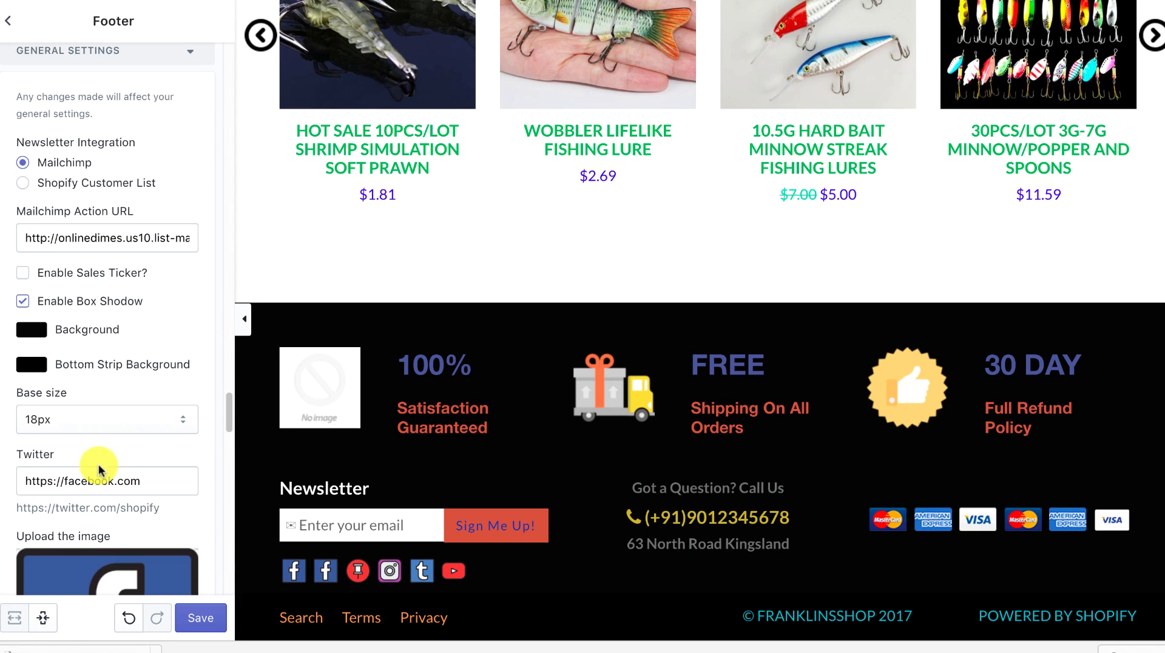
scroll(88, 340, "up", 1)
left_click(41, 377)
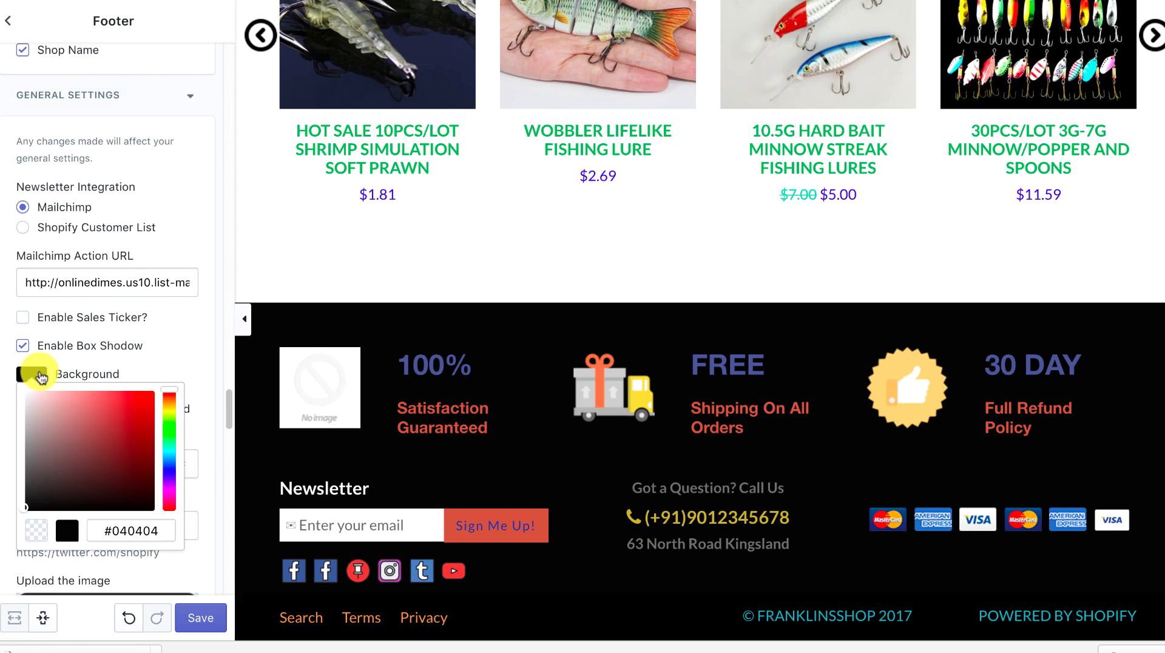
left_click(145, 410)
left_click(162, 340)
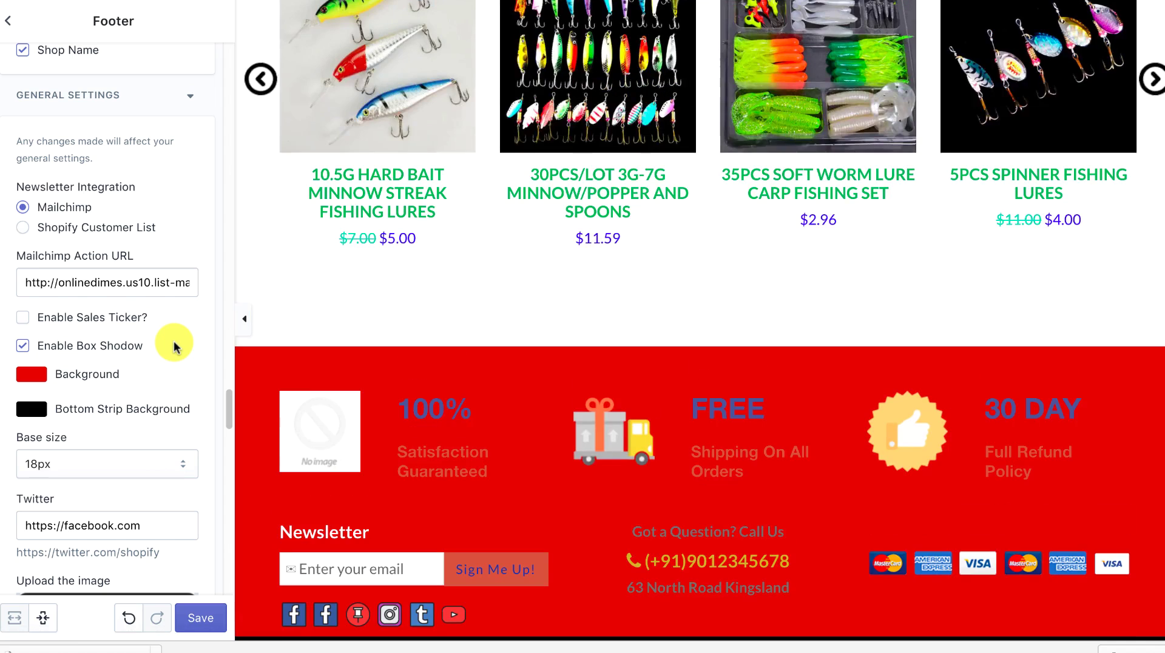
scroll(390, 443, "down", 1)
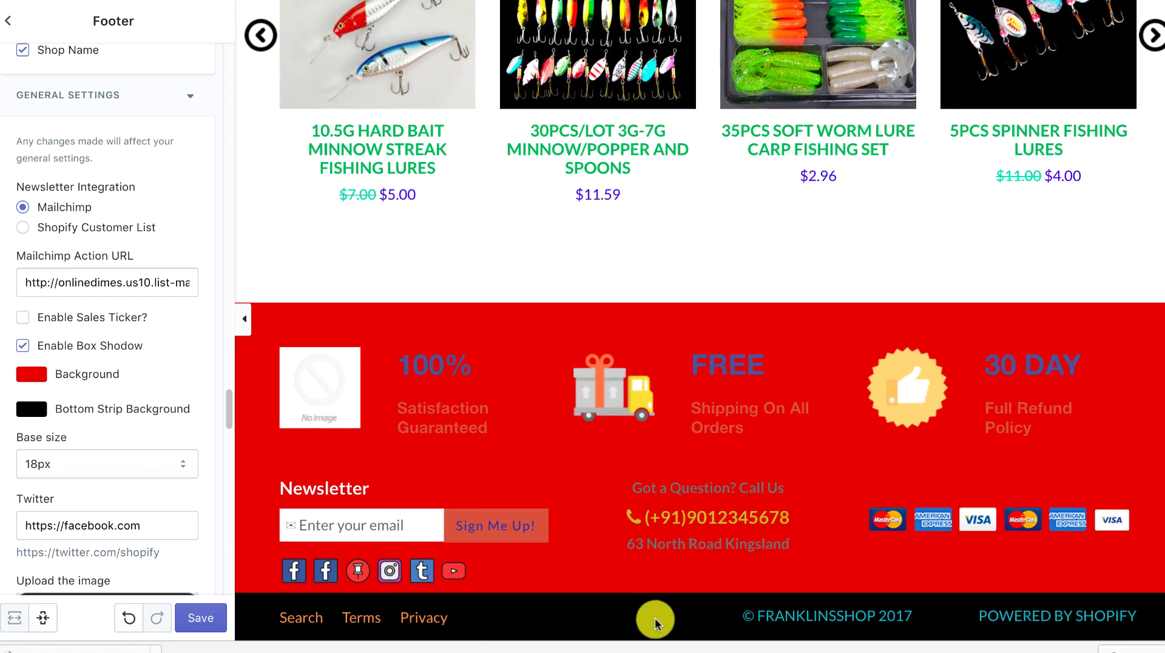
- Set the footer's Bottom Strip Background color to dark blue
left_click(35, 414)
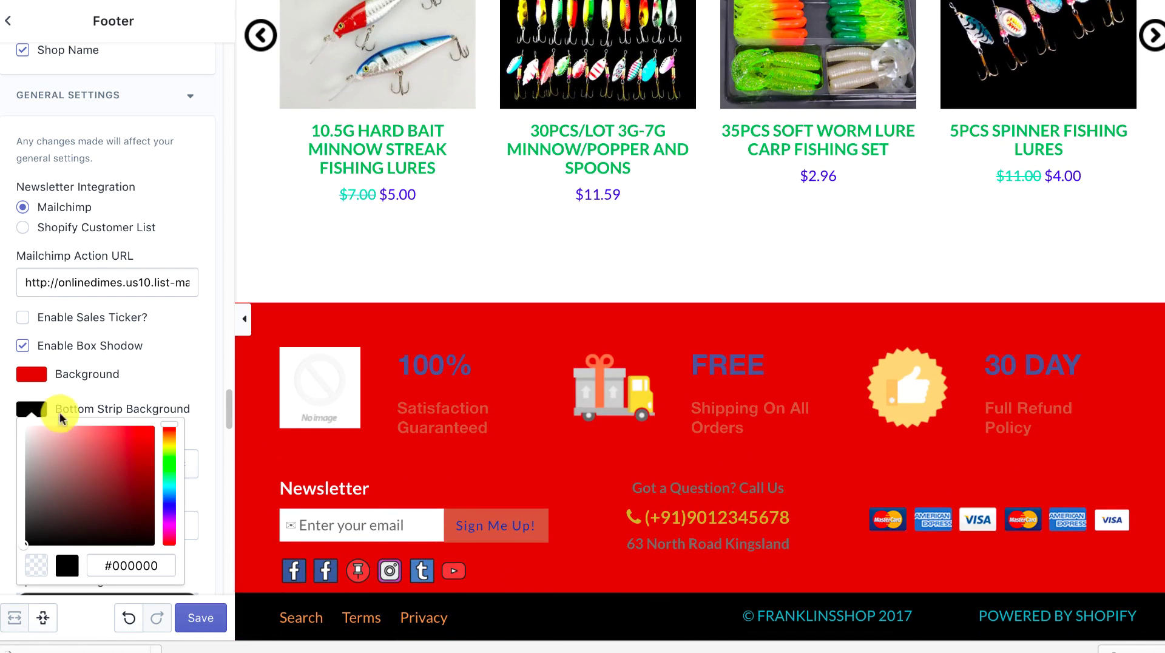
left_click(169, 502)
left_click(189, 393)
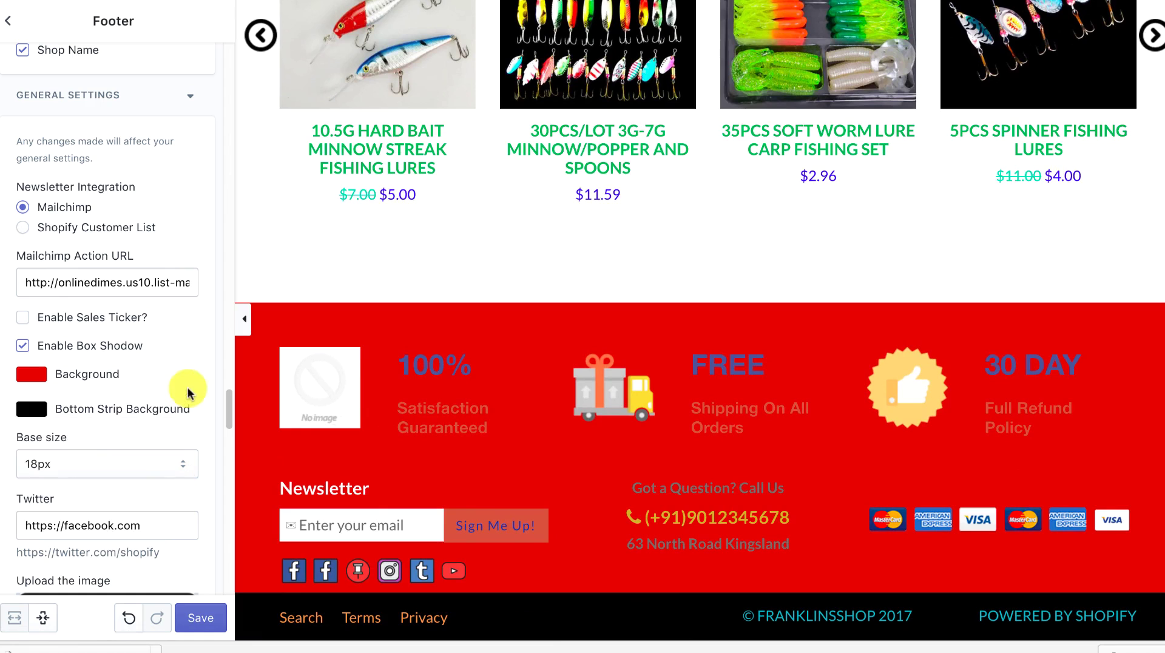
left_click(34, 415)
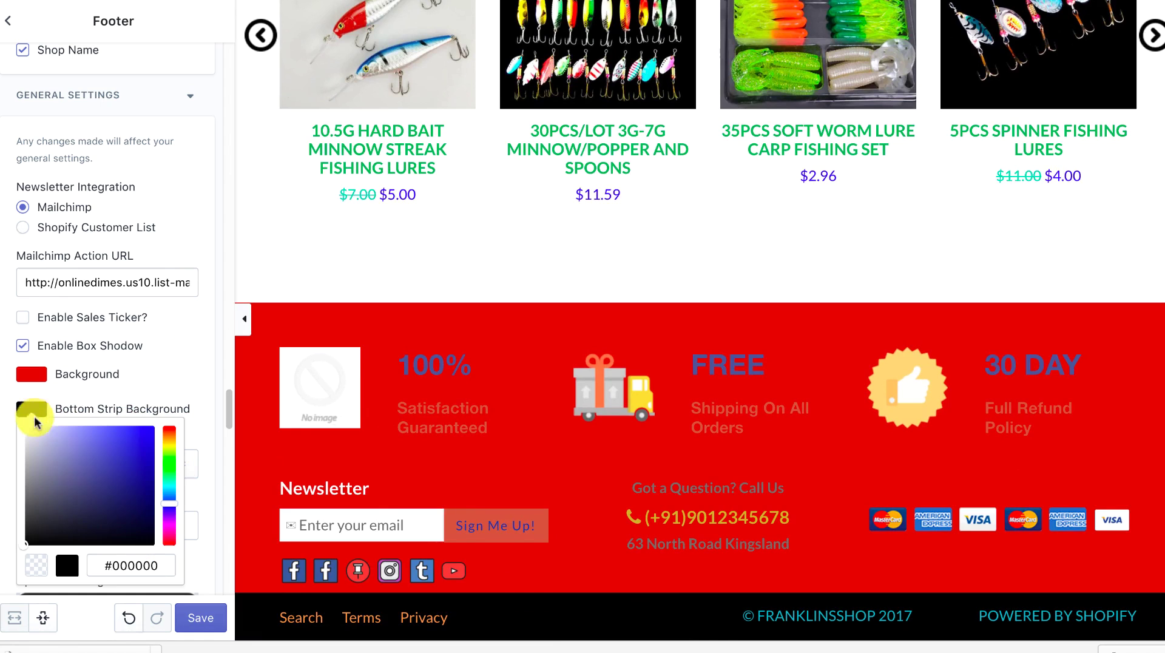
left_click(120, 484)
left_click(190, 358)
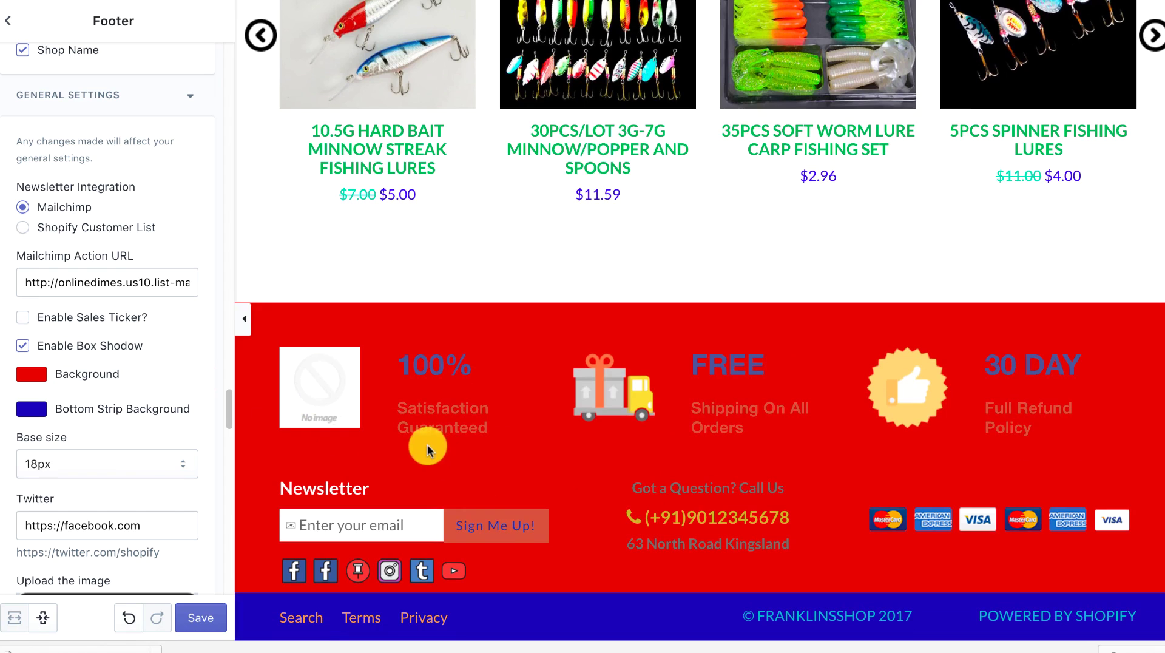
- Look through the footer's social media link and icon settings, from Twitter down to Vimeo
scroll(169, 425, "down", 6)
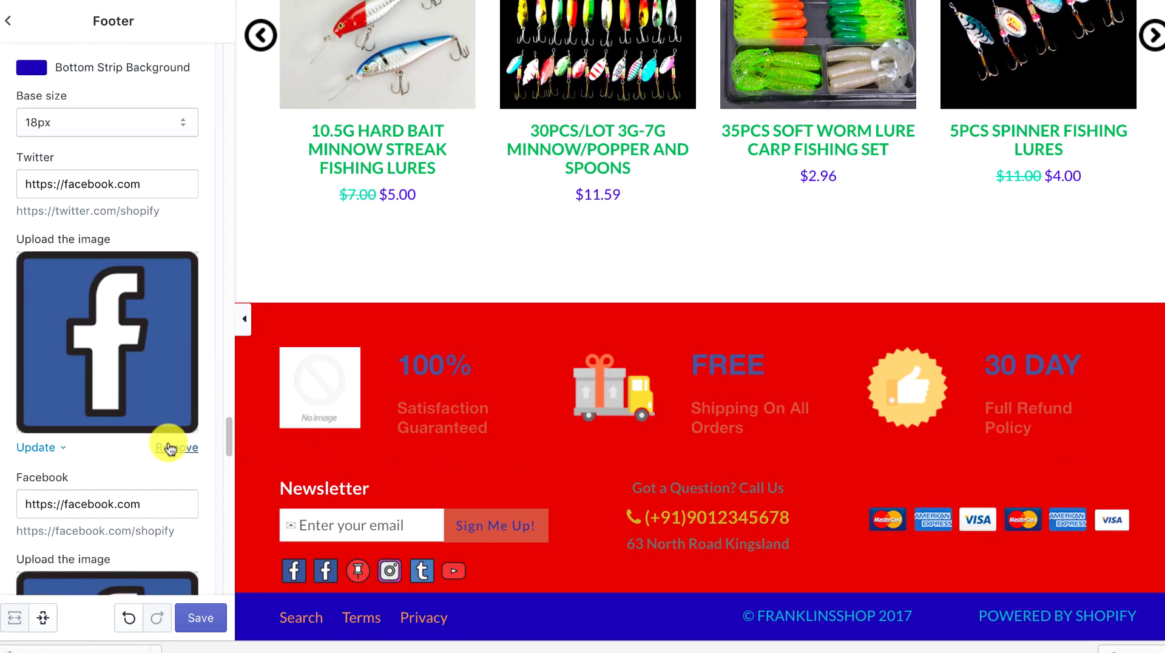
scroll(169, 449, "down", 20)
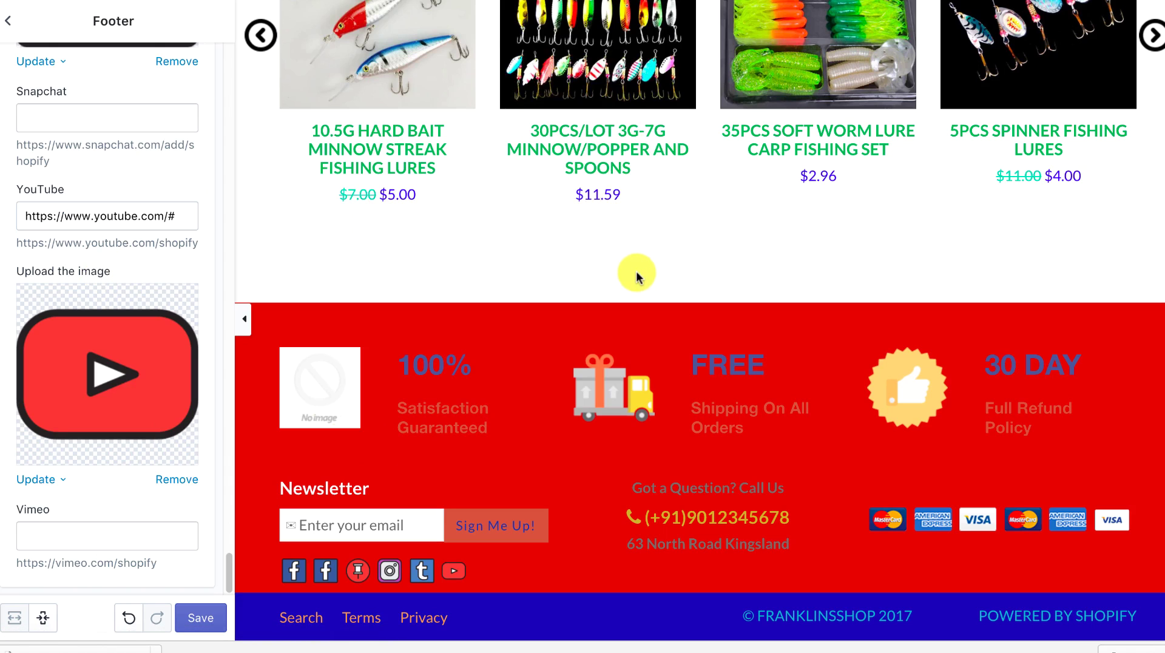
- Disable the phone number in the footer and hide the heading below it
scroll(111, 430, "up", 5)
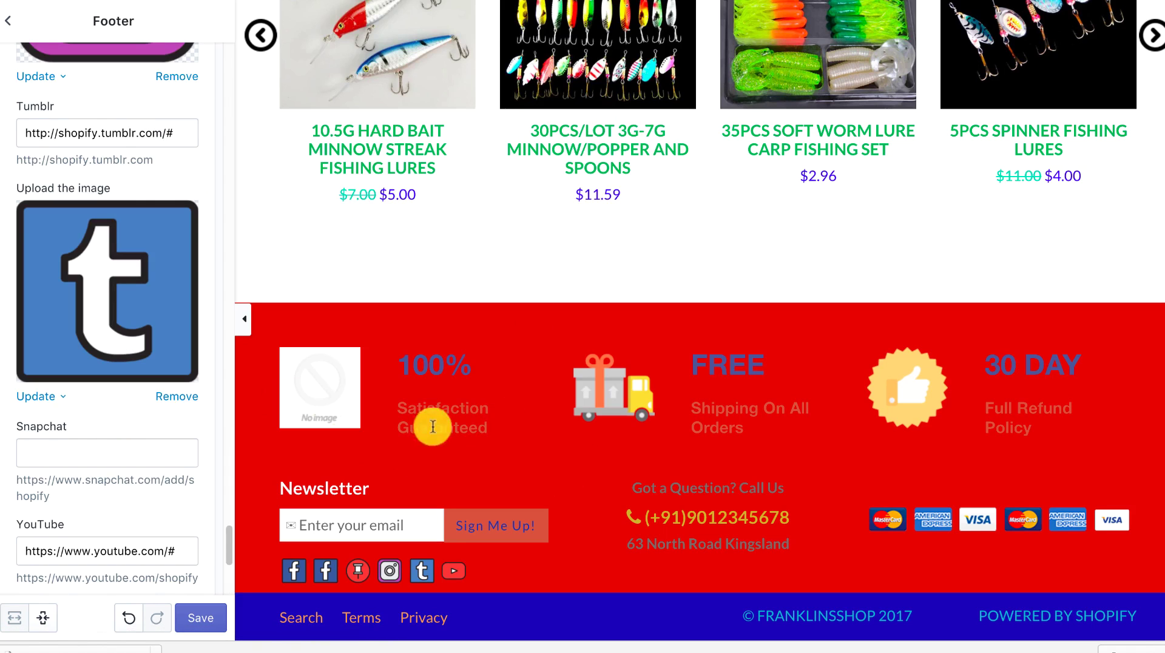
scroll(81, 475, "up", 15)
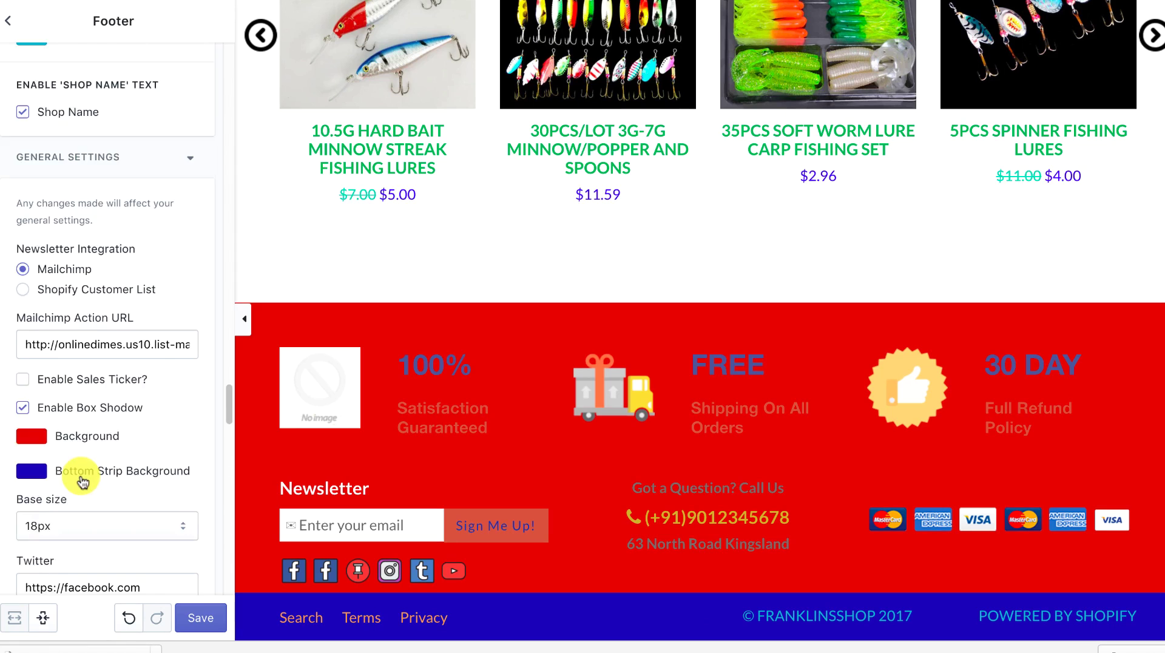
scroll(76, 425, "up", 3)
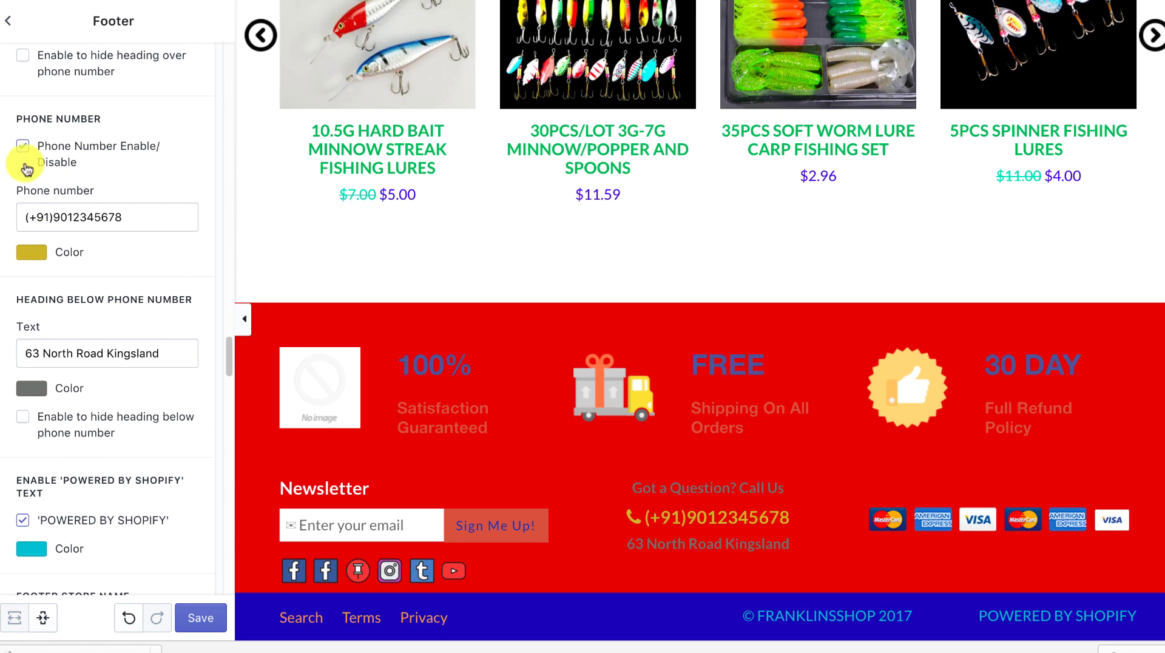
left_click(60, 150)
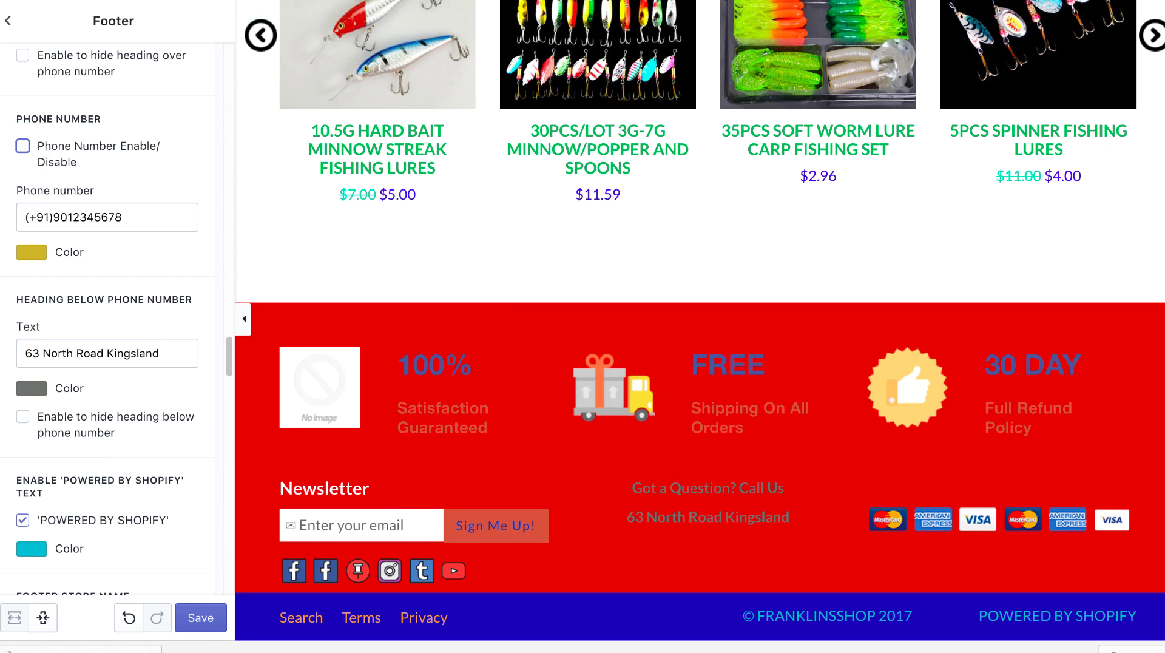
left_click(22, 420)
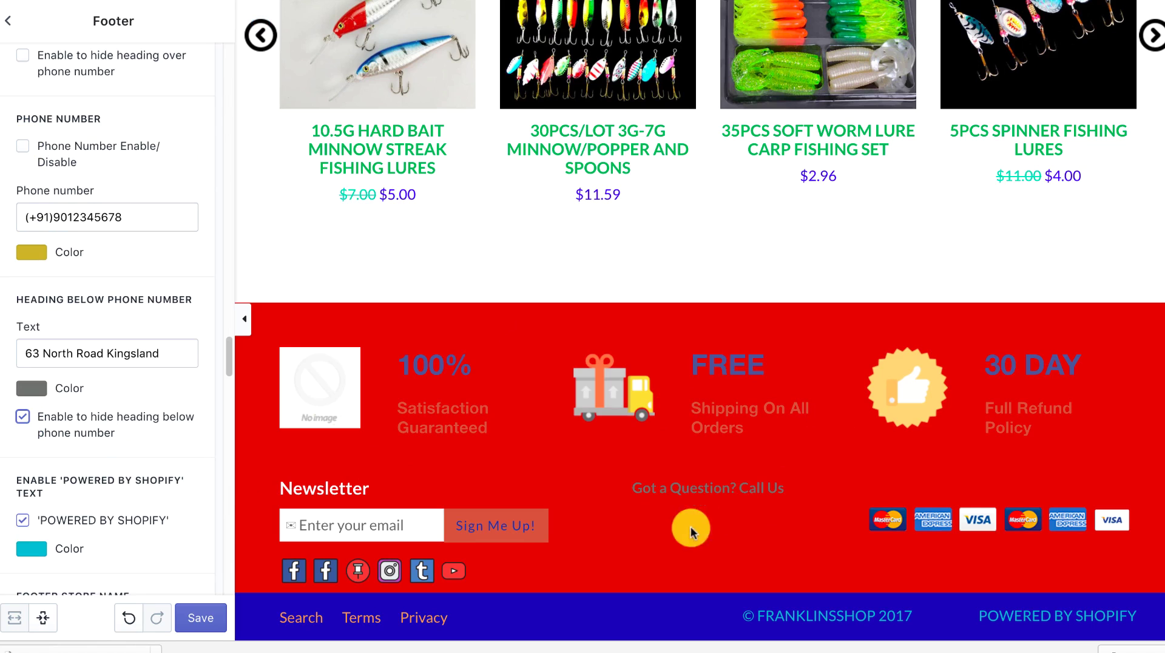
- Turn off the footer's 'POWERED BY SHOPIFY' text and hide the heading over the phone number
left_click(23, 521)
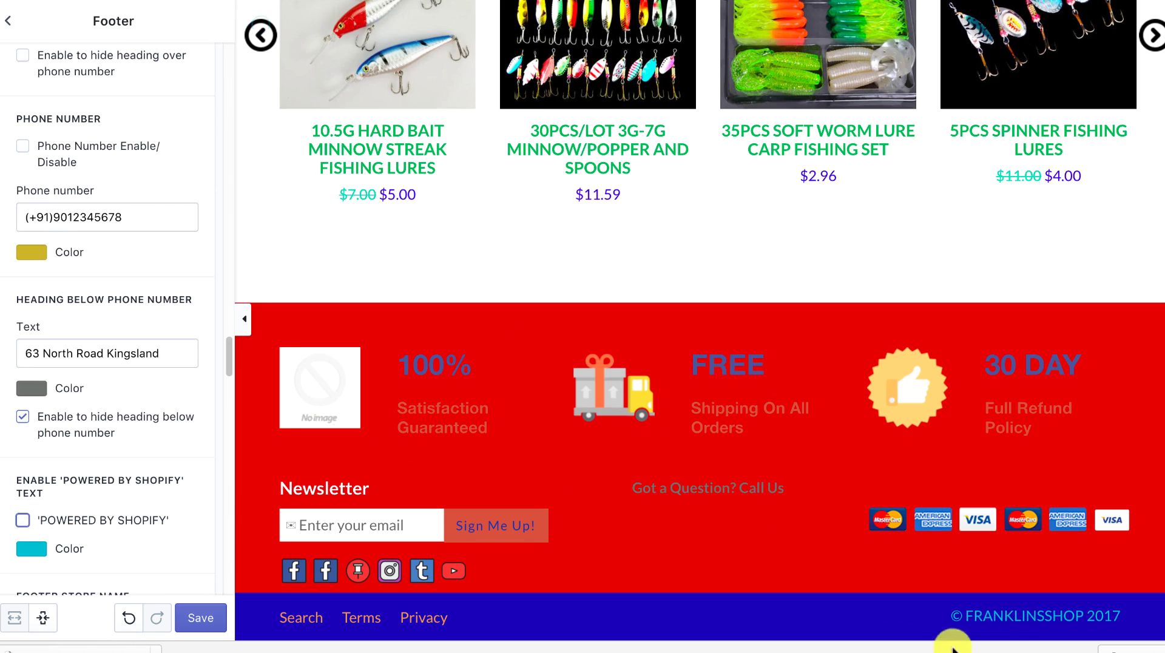
scroll(161, 526, "down", 2)
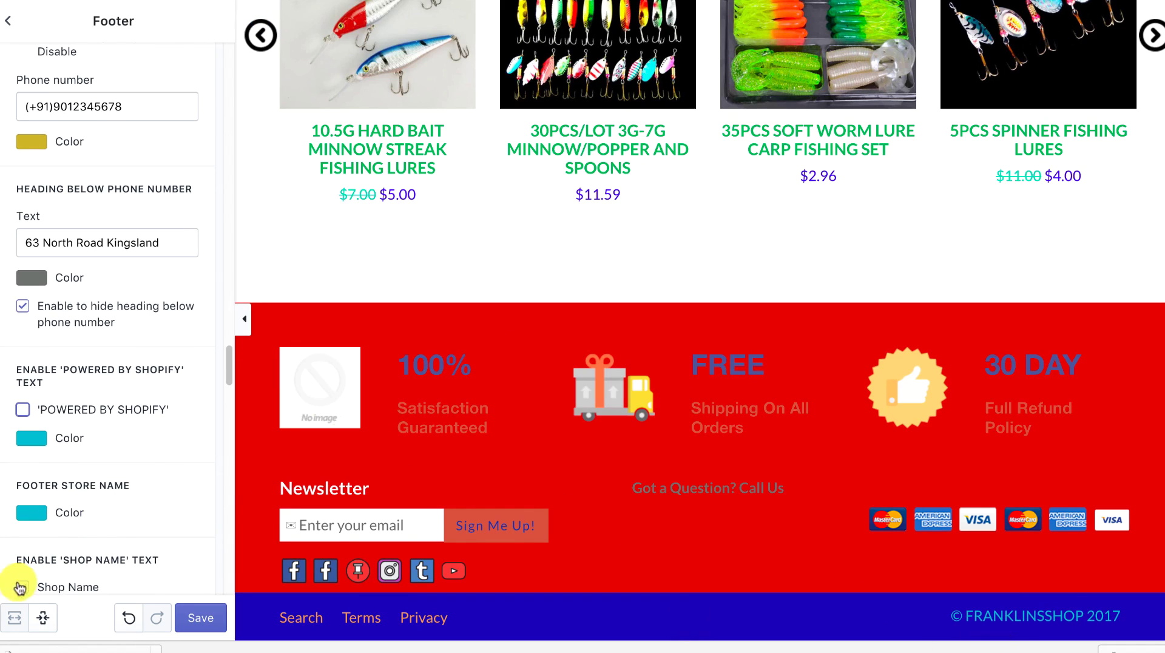
scroll(1027, 609, "up", 1)
scroll(188, 463, "up", 5)
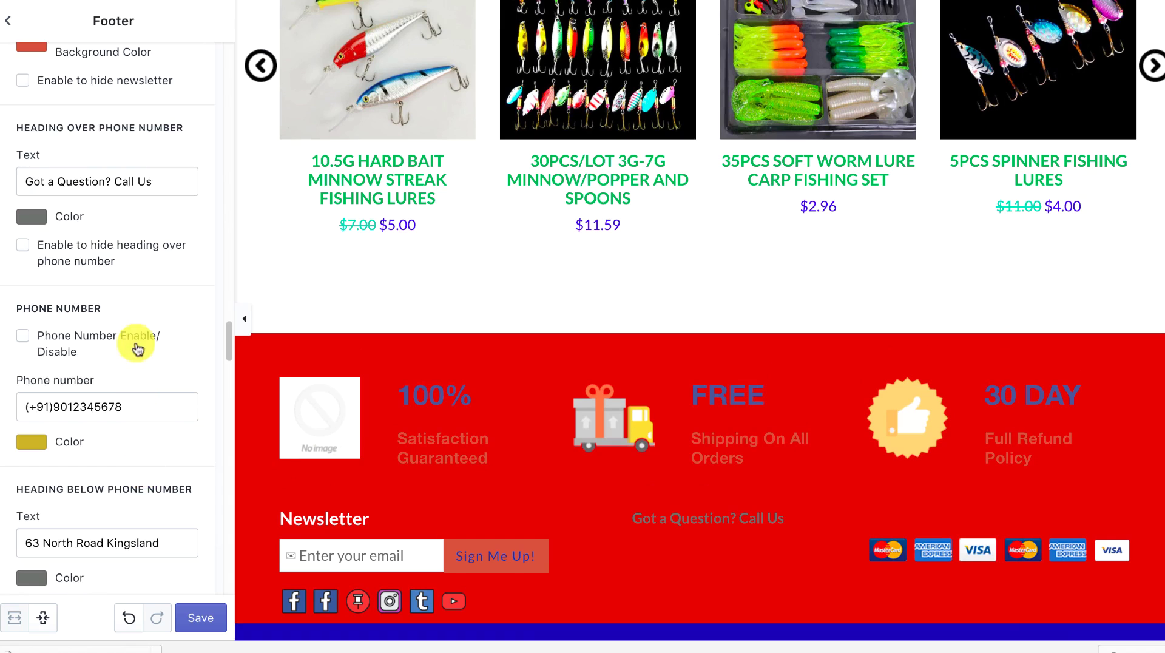
scroll(103, 316, "up", 2)
left_click(22, 358)
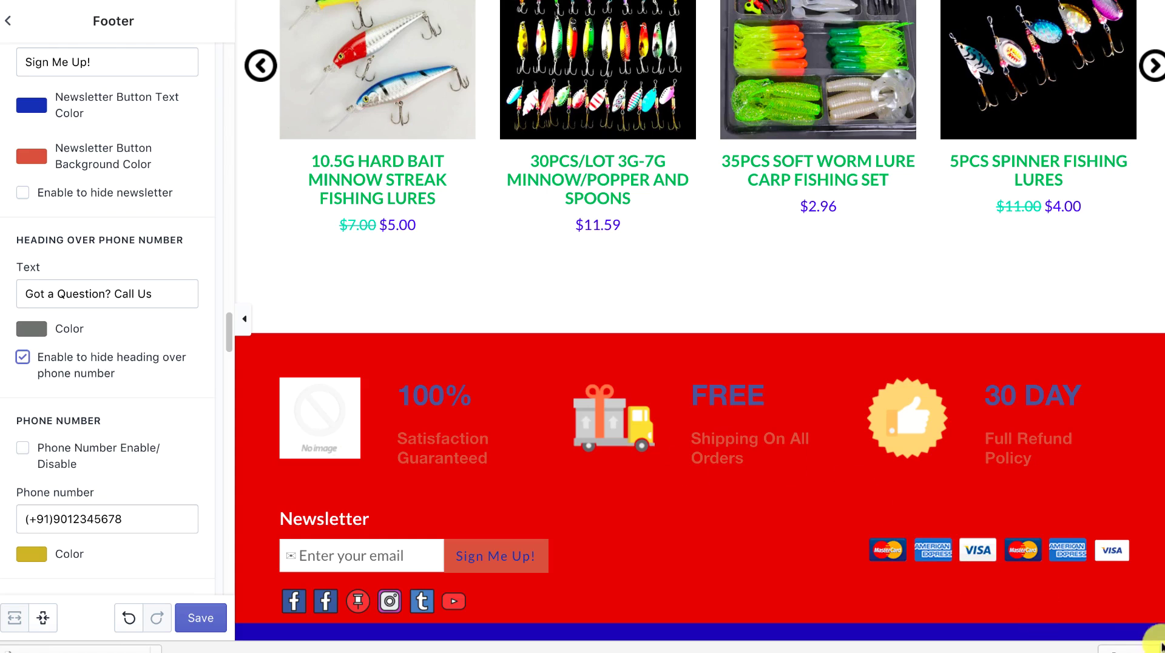
- Reload the theme editor without saving the footer changes, and open the Dope Case Phone Case product page in the preview
scroll(41, 382, "down", 15)
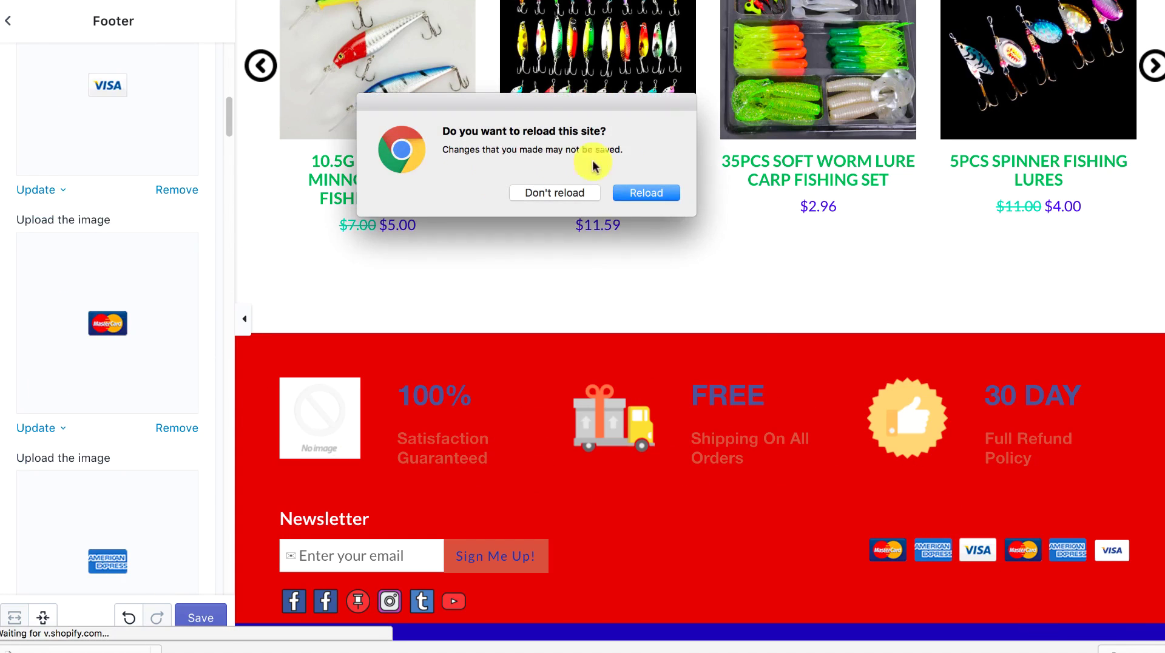
left_click(644, 193)
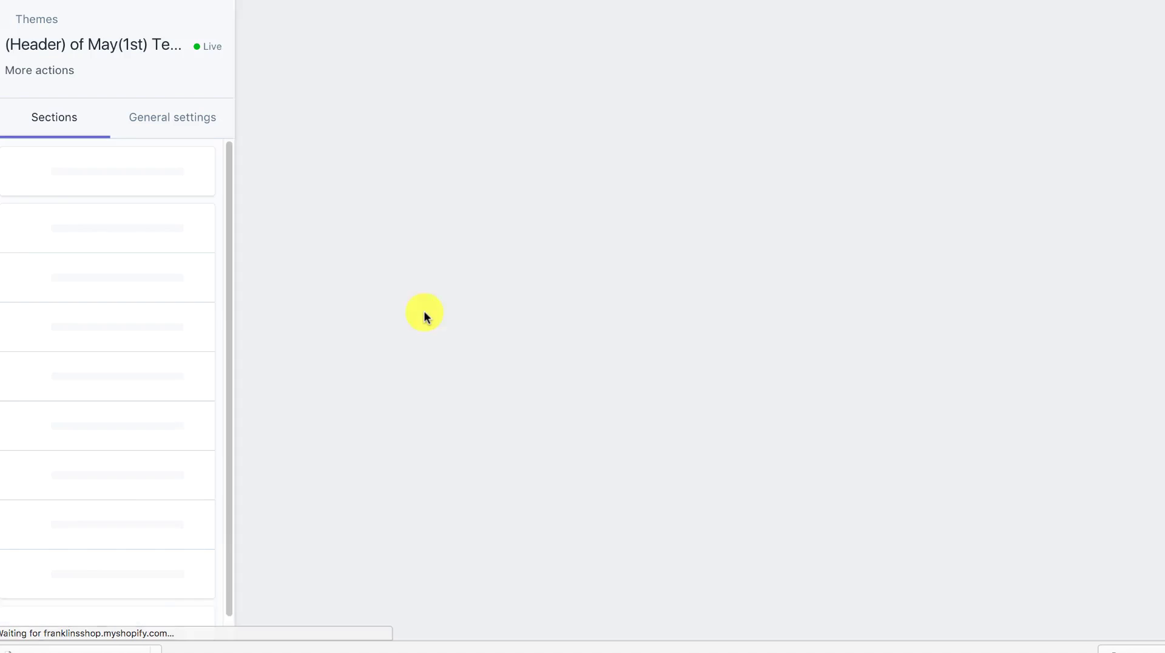
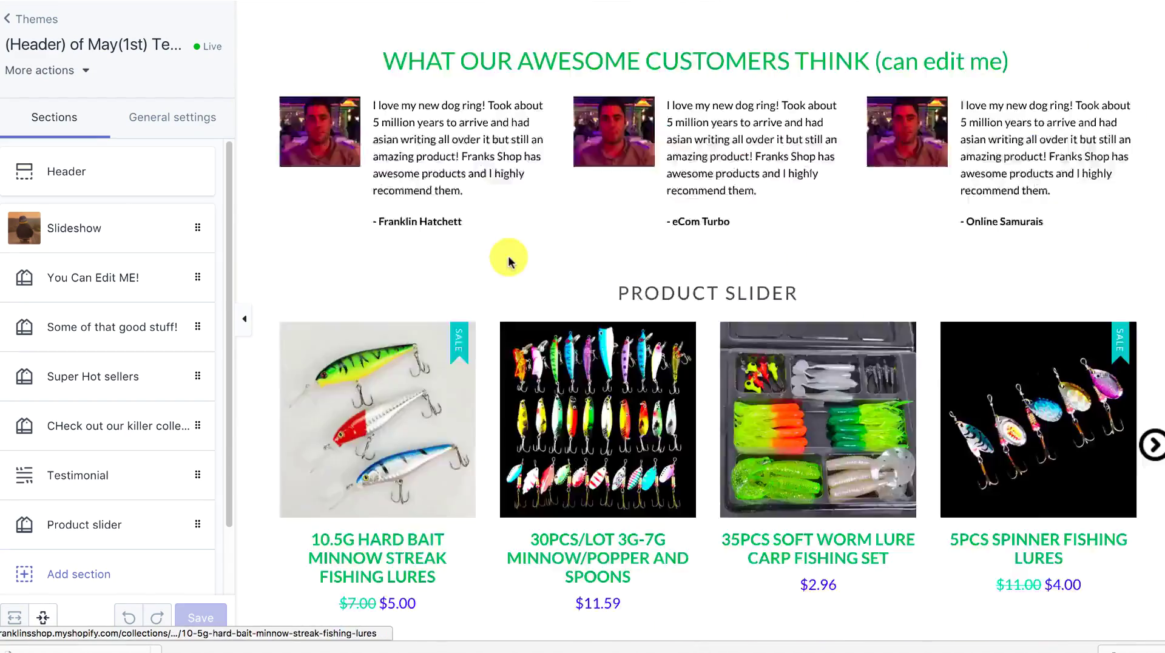
scroll(576, 218, "up", 10)
scroll(600, 224, "up", 20)
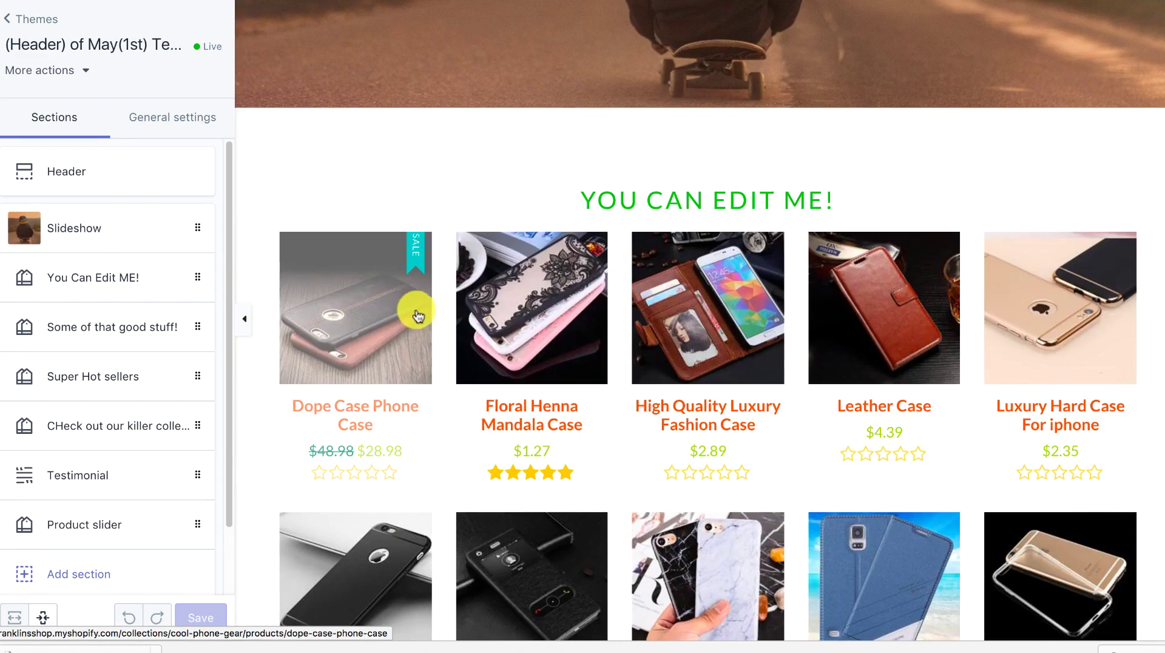
left_click(418, 313)
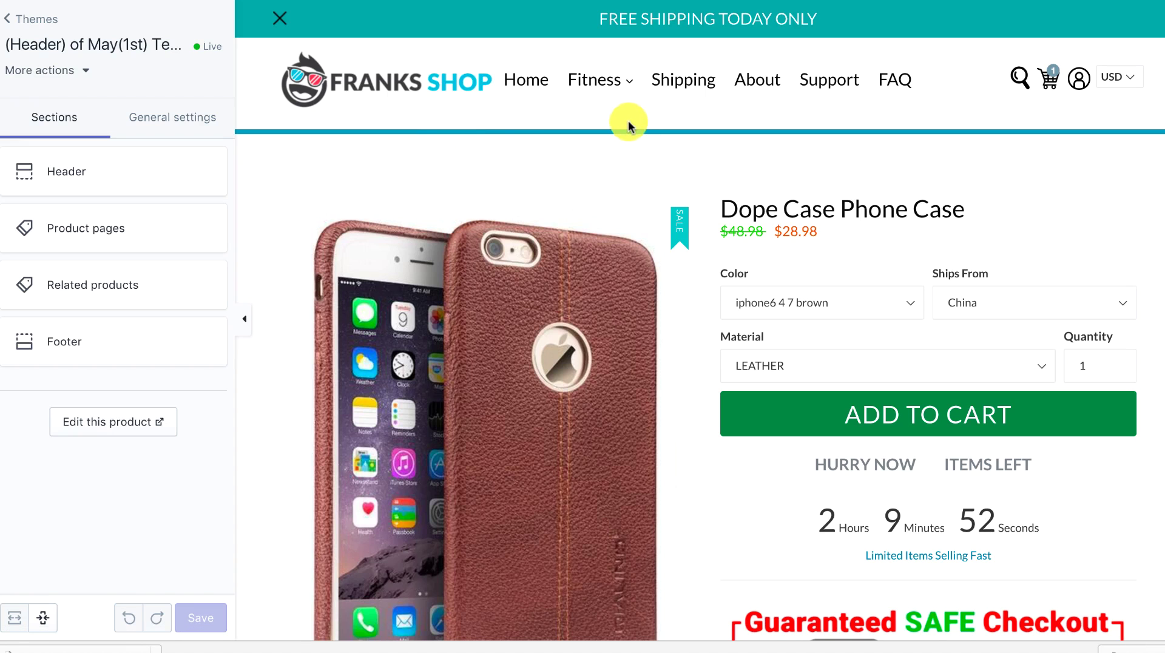
- Open the Product pages section and set the product heading color to bright green
scroll(613, 124, "down", 1)
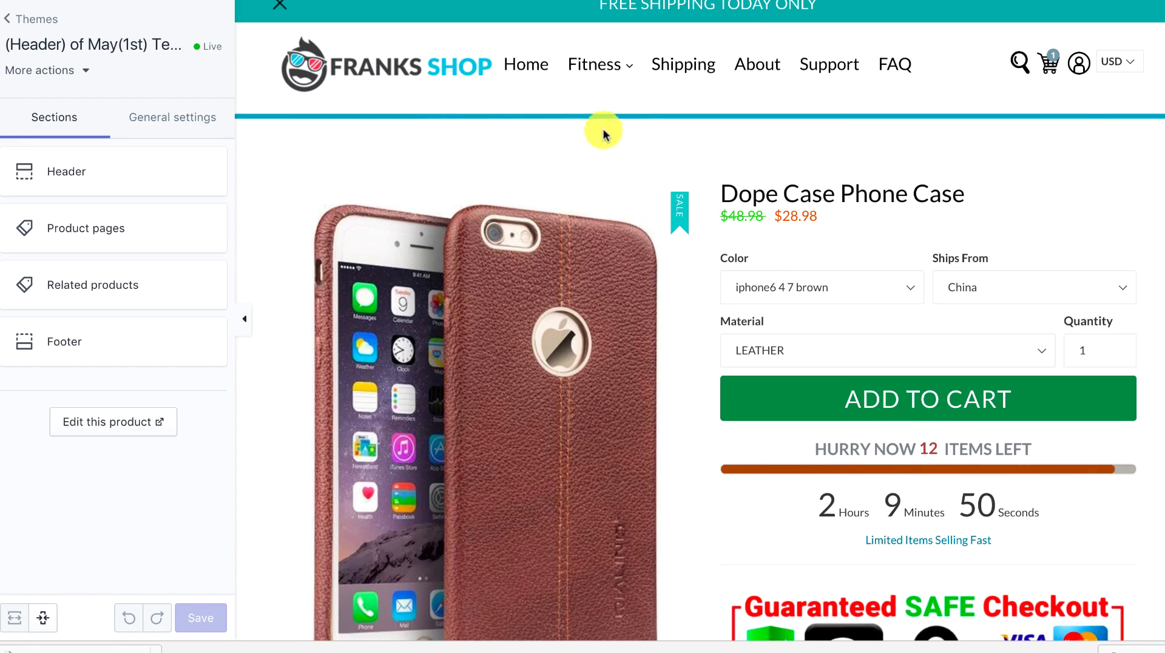
left_click(62, 236)
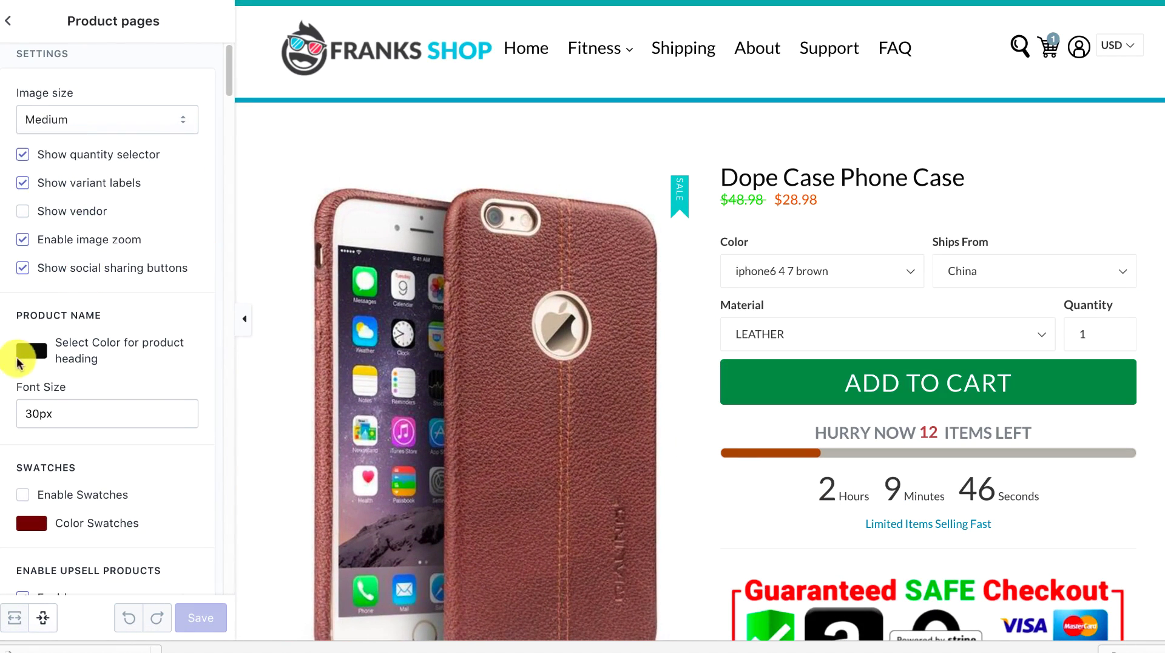
left_click(31, 352)
left_click(137, 379)
left_click(177, 321)
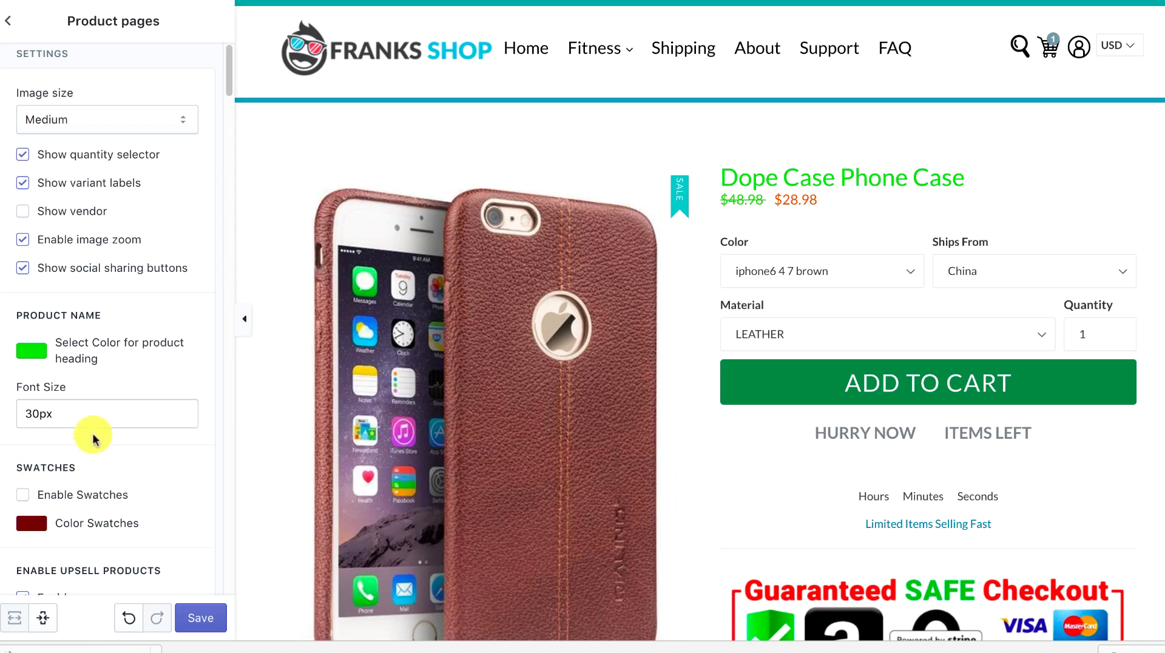
- Set the cut-through price color to blue (#1615de) and adjust the product price color
scroll(91, 431, "down", 3)
left_click(33, 480)
left_click(171, 393)
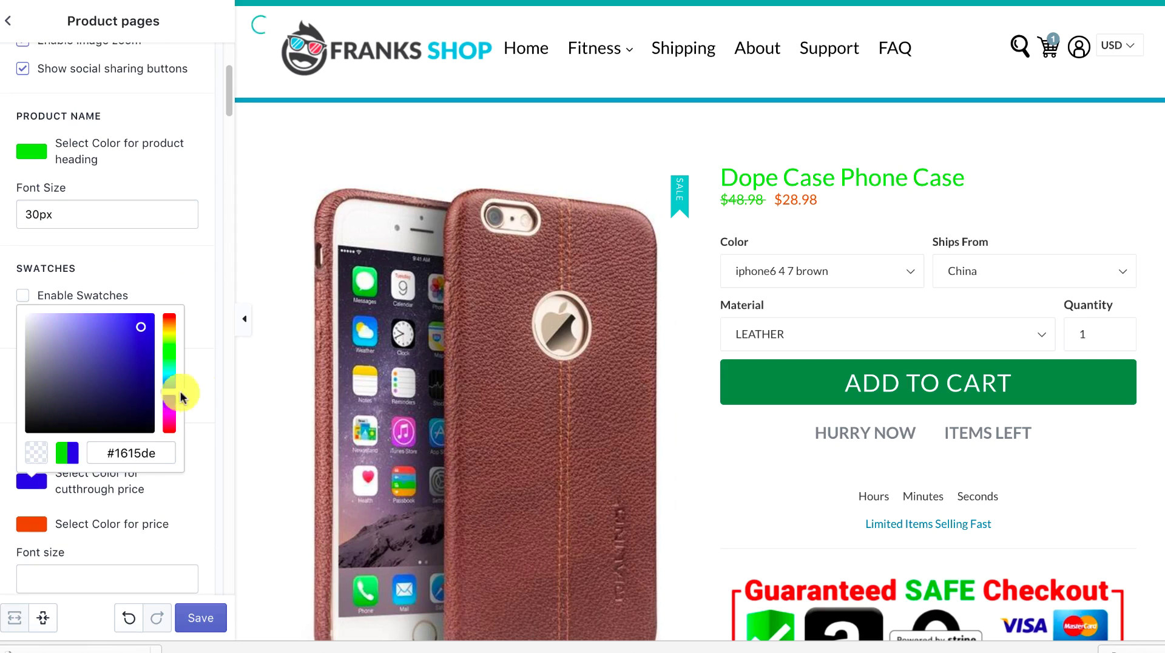
left_click(37, 523)
left_click(170, 461)
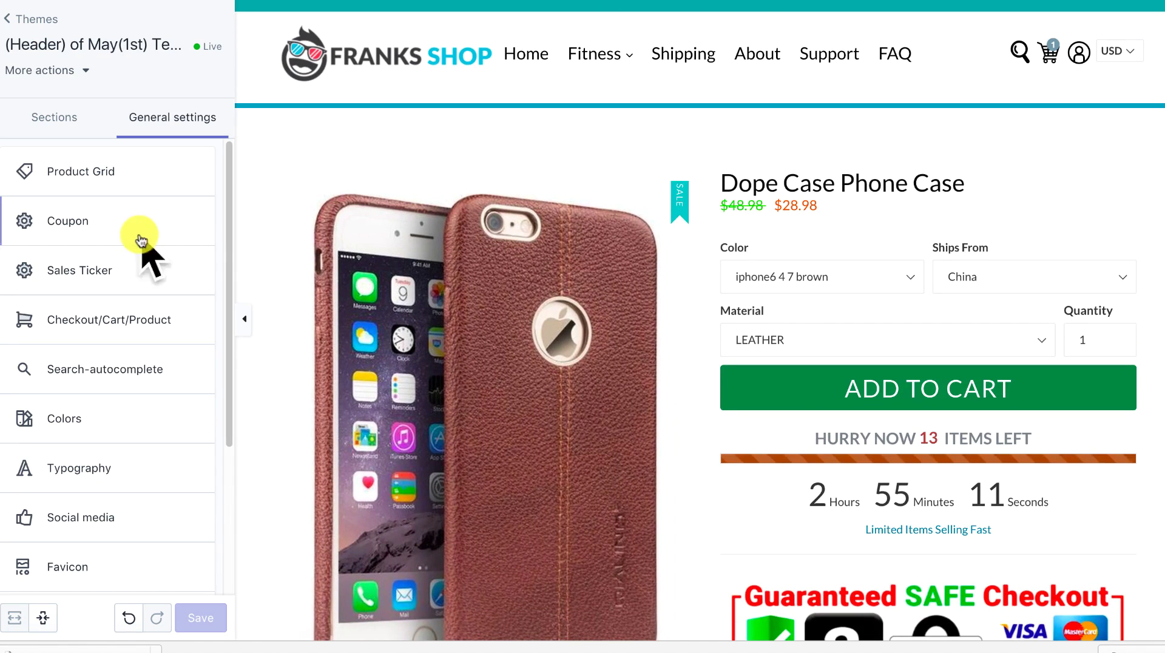
- Return to the theme's section list and open the Product pages settings
left_click(107, 132)
left_click(96, 224)
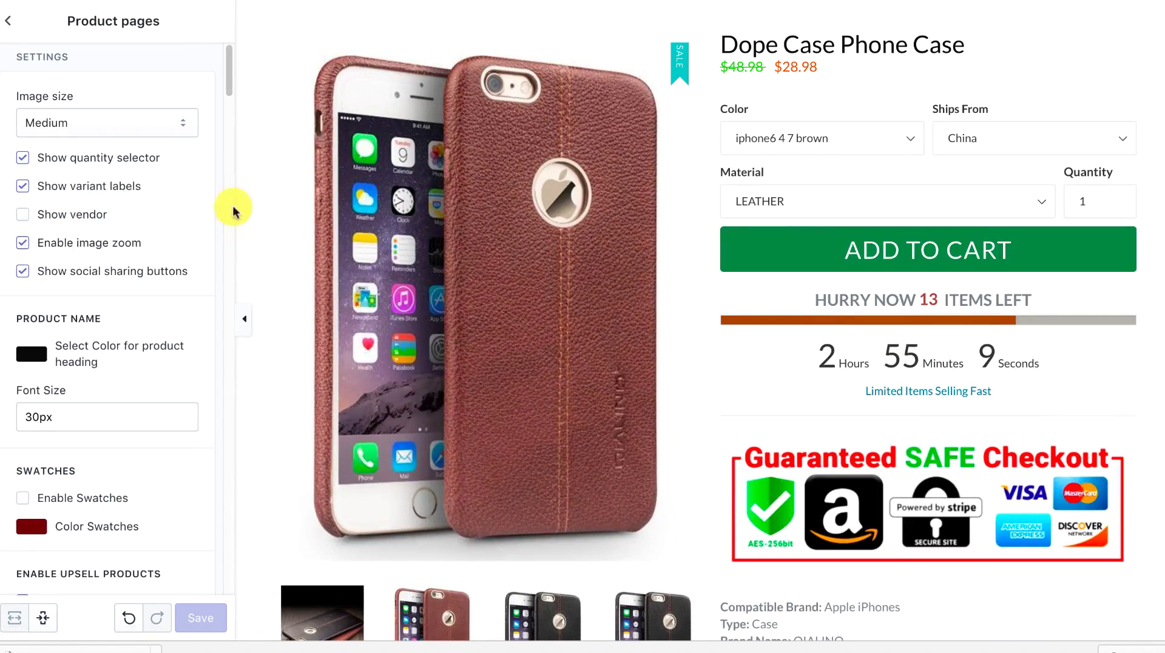
scroll(129, 246, "down", 1)
scroll(129, 246, "down", 1)
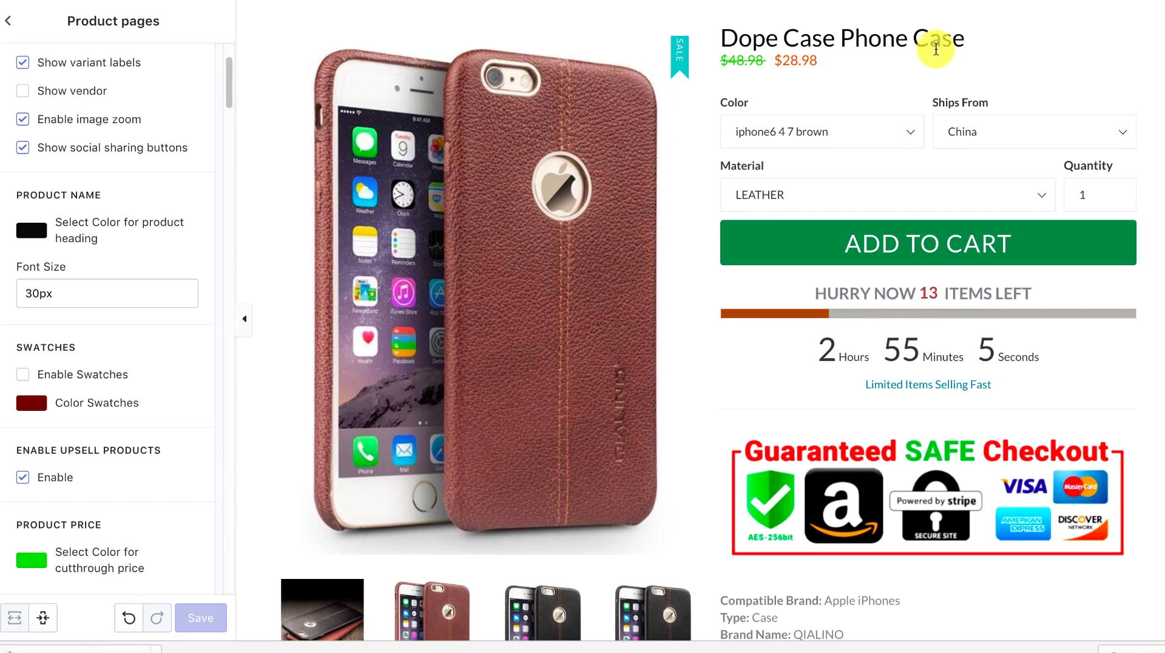
- Enable swatches for the product options to preview them, and turn them off again
scroll(795, 61, "down", 1)
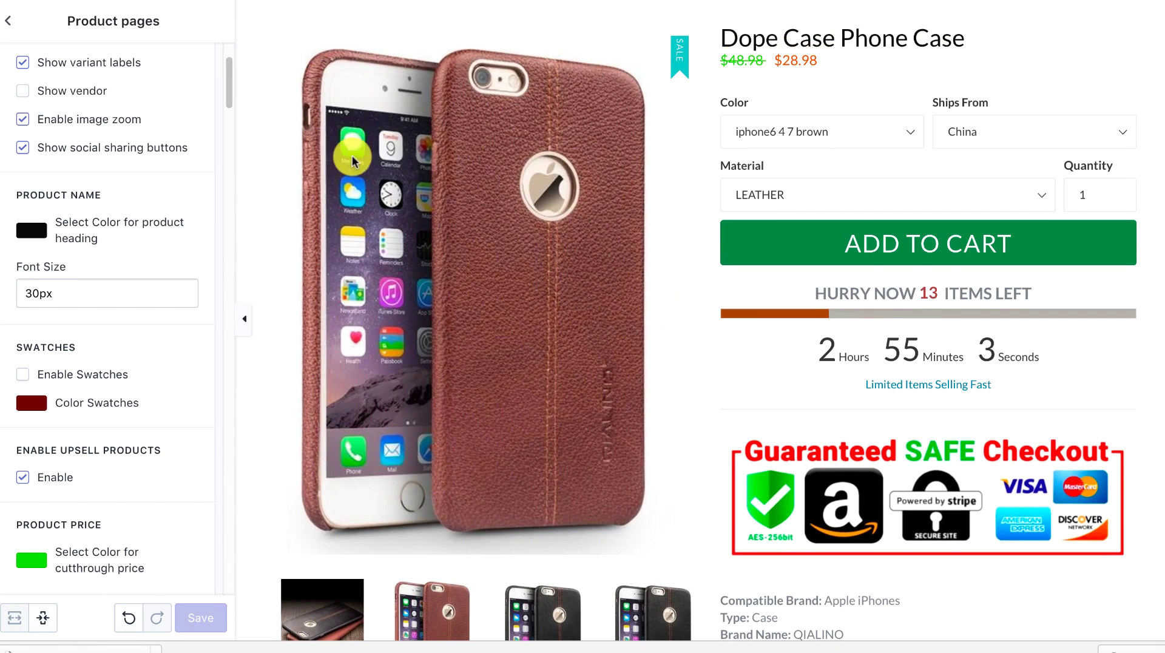
scroll(207, 296, "down", 1)
left_click(22, 311)
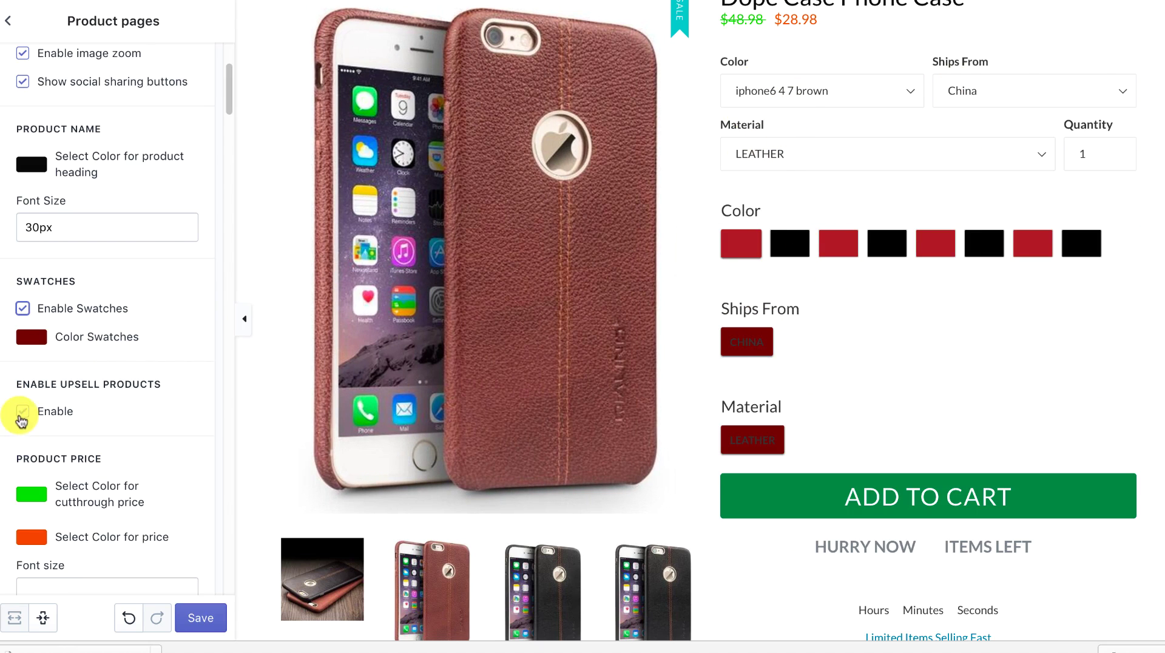
left_click(23, 311)
- Set the Add to Cart button color to dark red (#852908) in the Button Settings
scroll(112, 343, "down", 4)
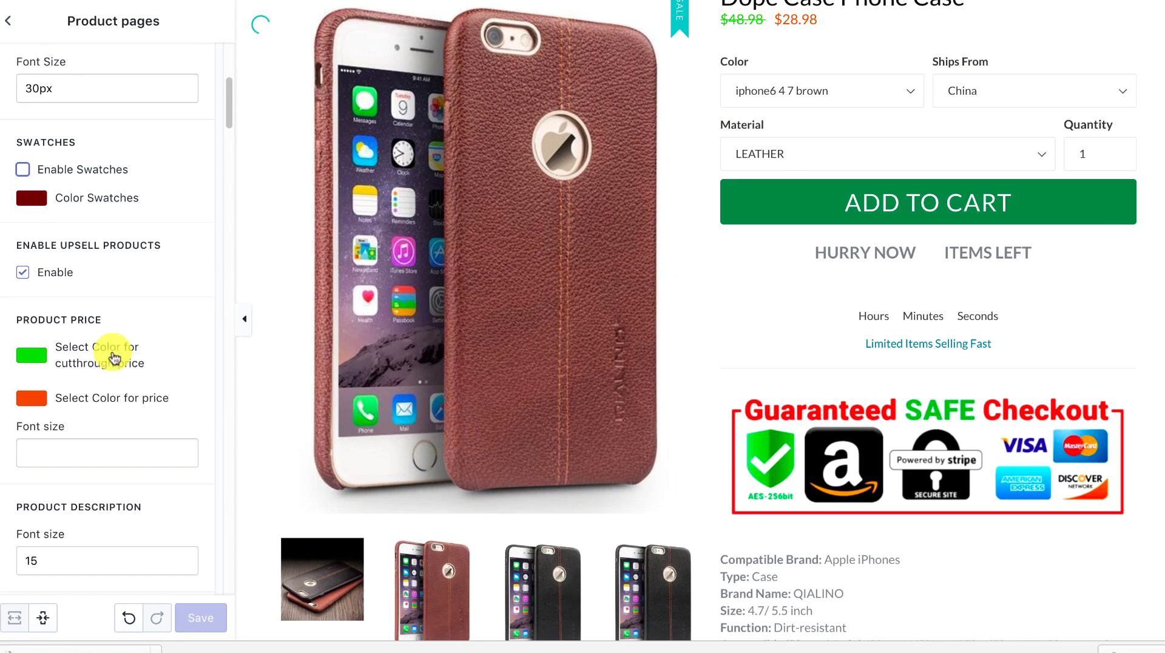
left_click(39, 364)
scroll(682, 49, "up", 1)
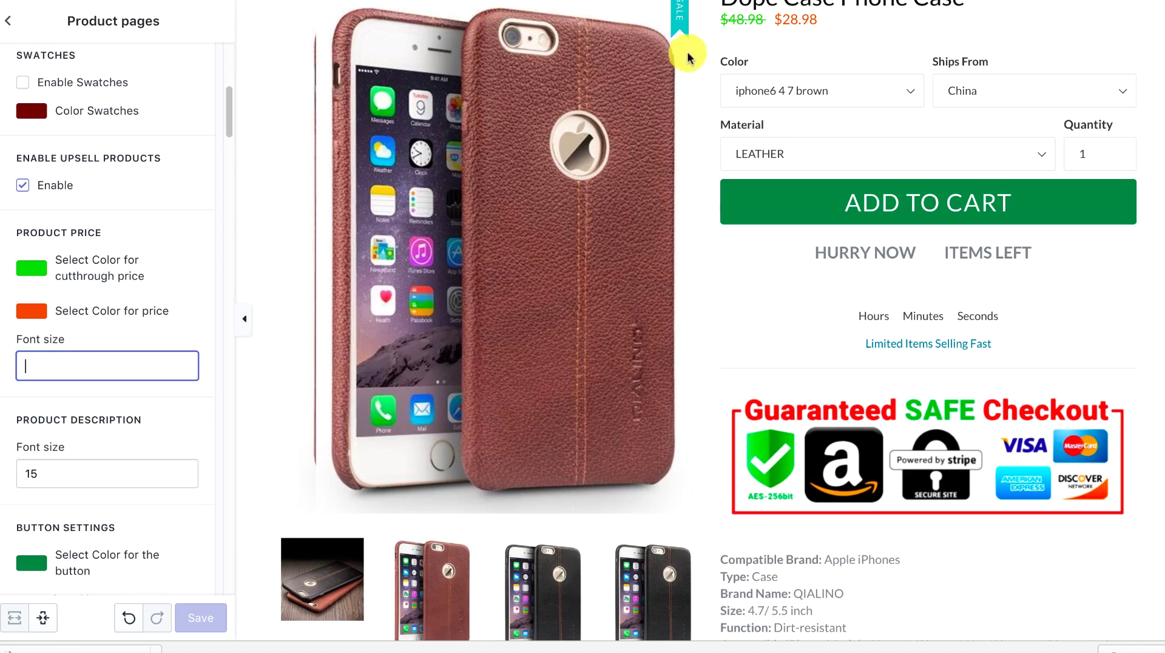
scroll(182, 306, "down", 3)
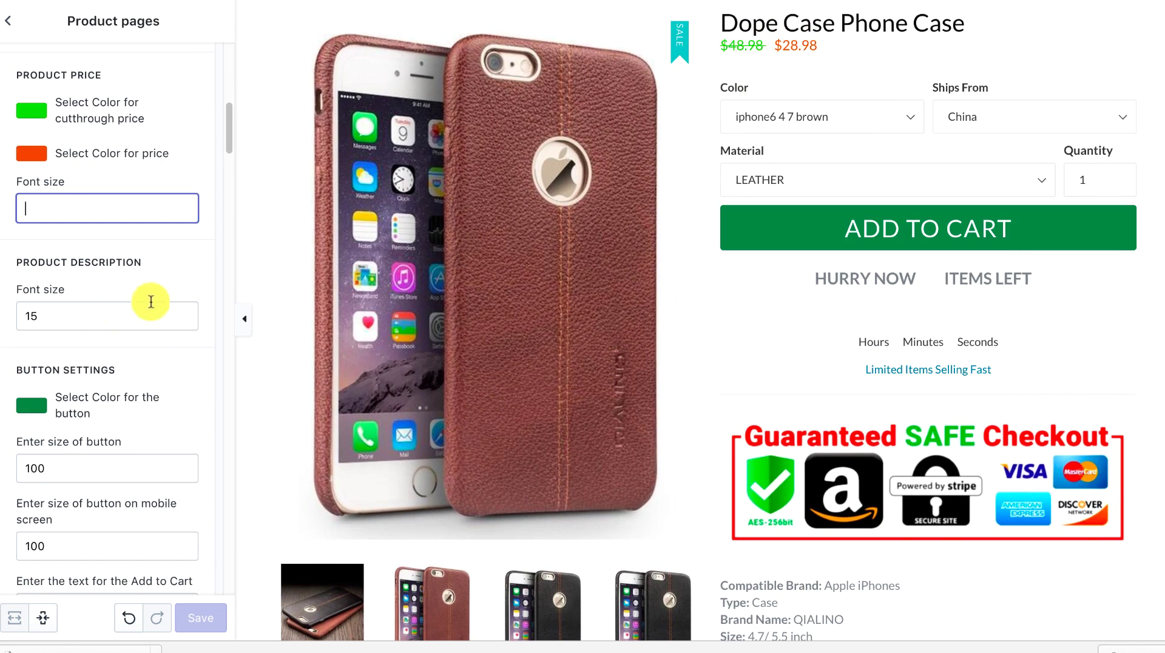
left_click(21, 414)
left_click(167, 431)
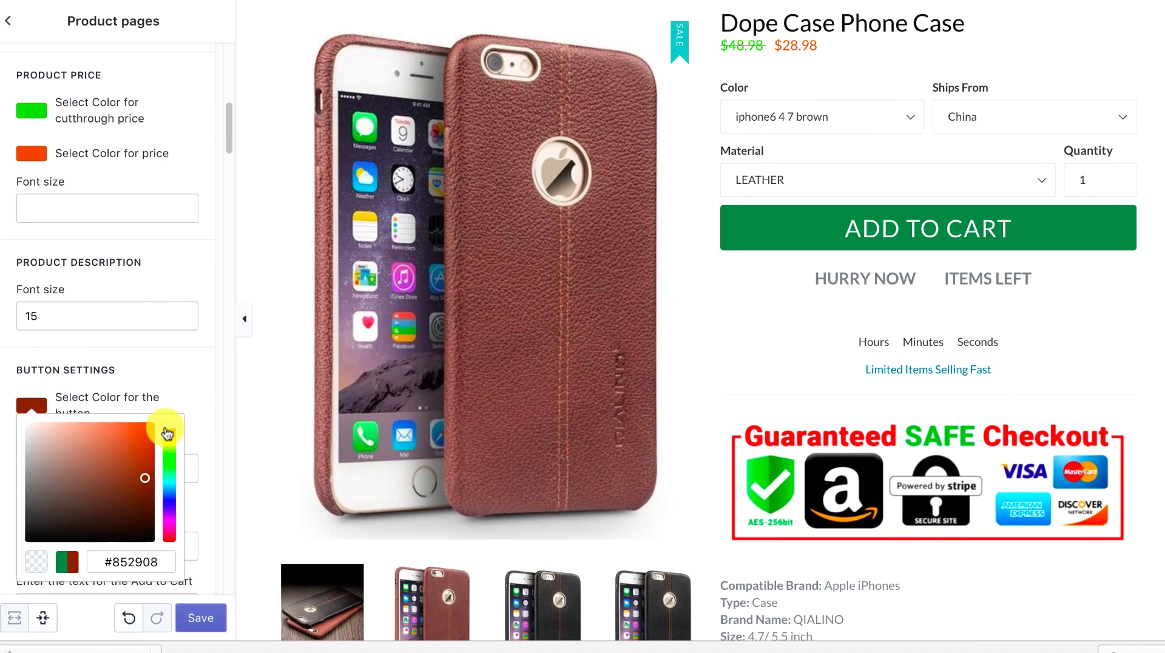
left_click(193, 382)
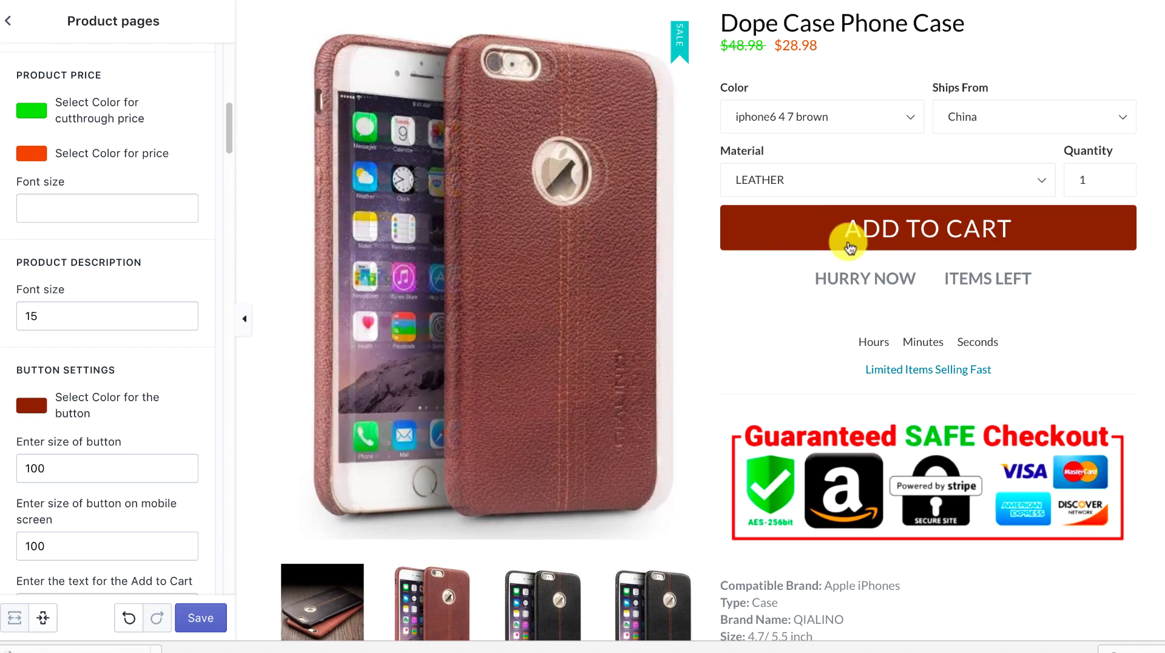
- Set the size of the Add to Cart button to 80
scroll(152, 320, "down", 2)
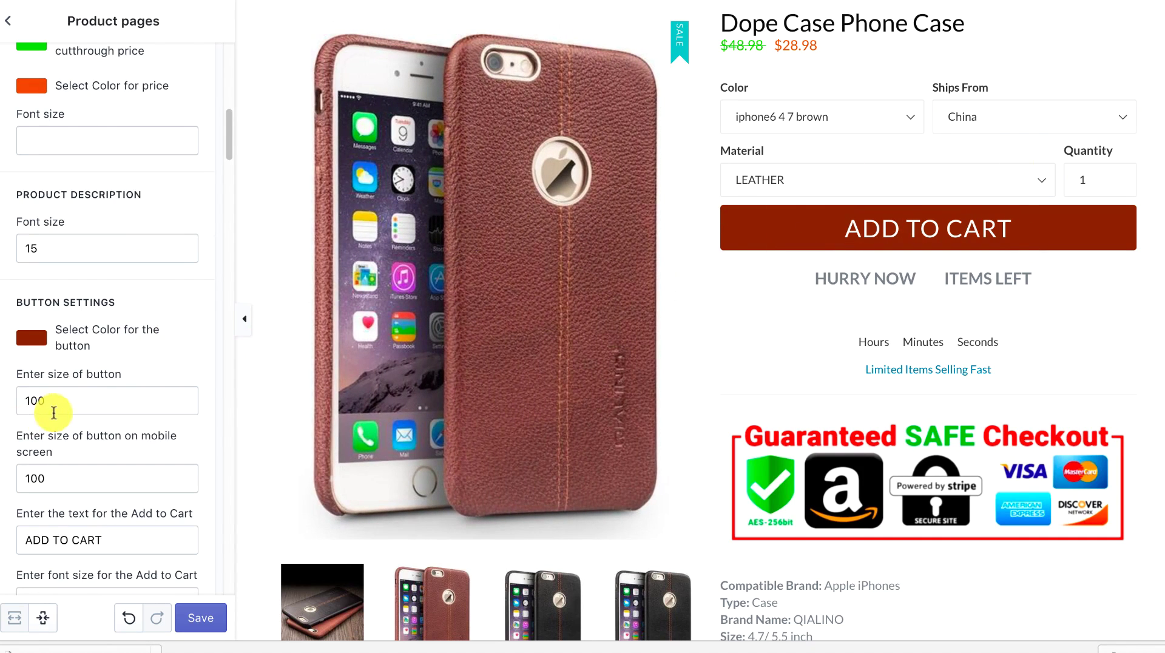
left_click(42, 403)
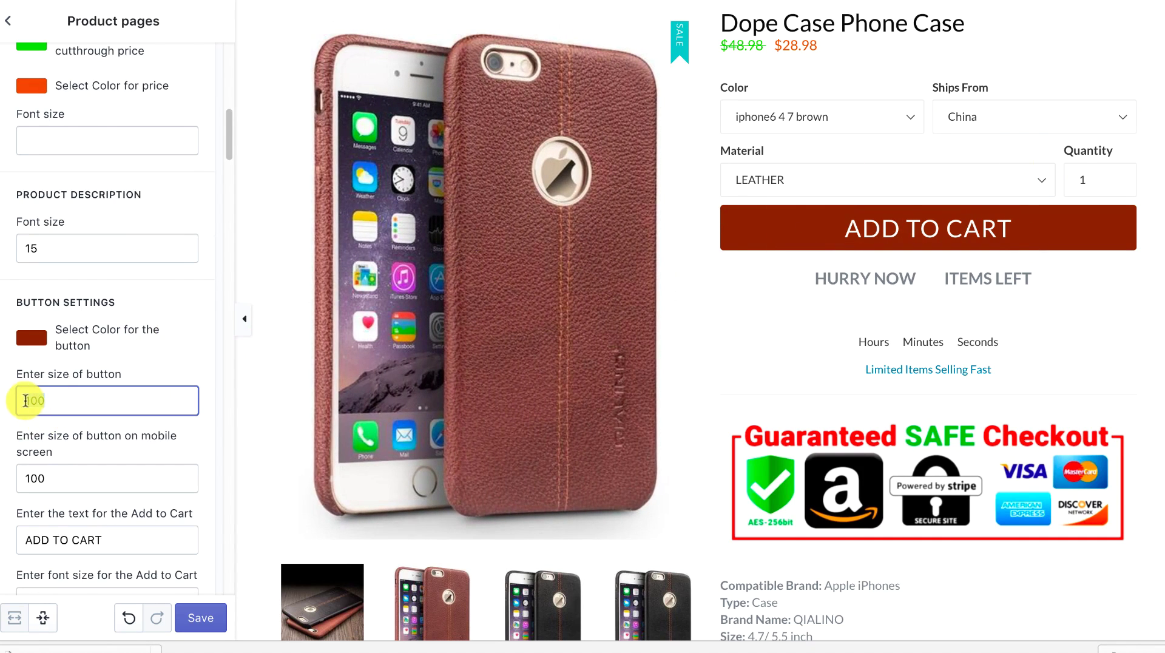
left_click(164, 351)
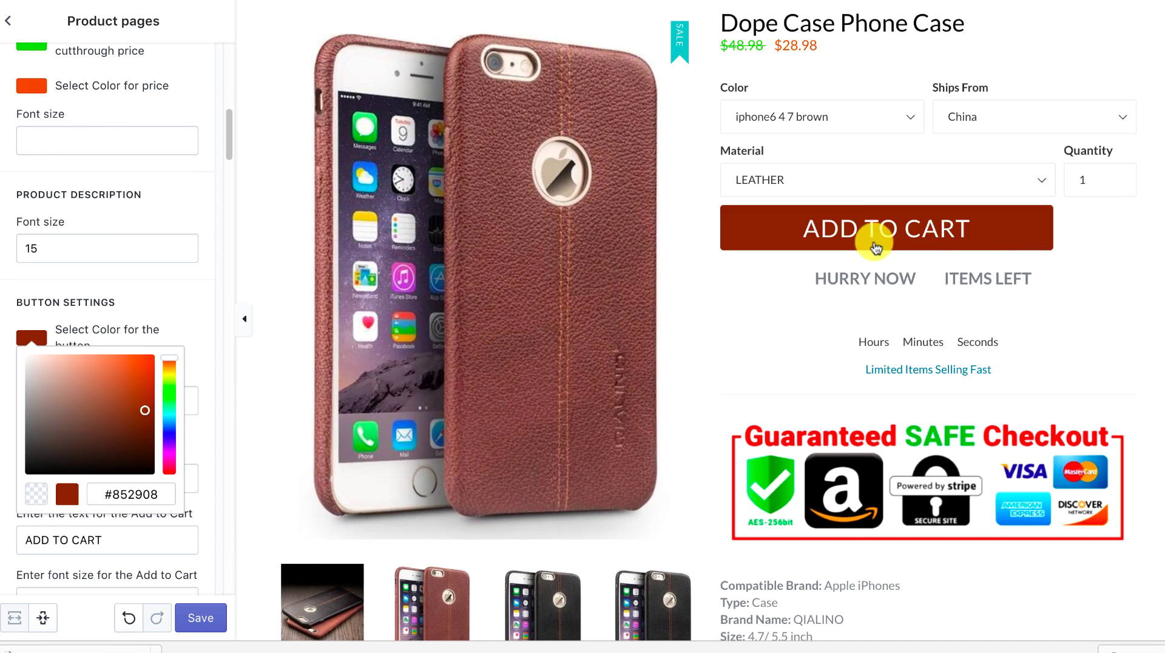
left_click(186, 318)
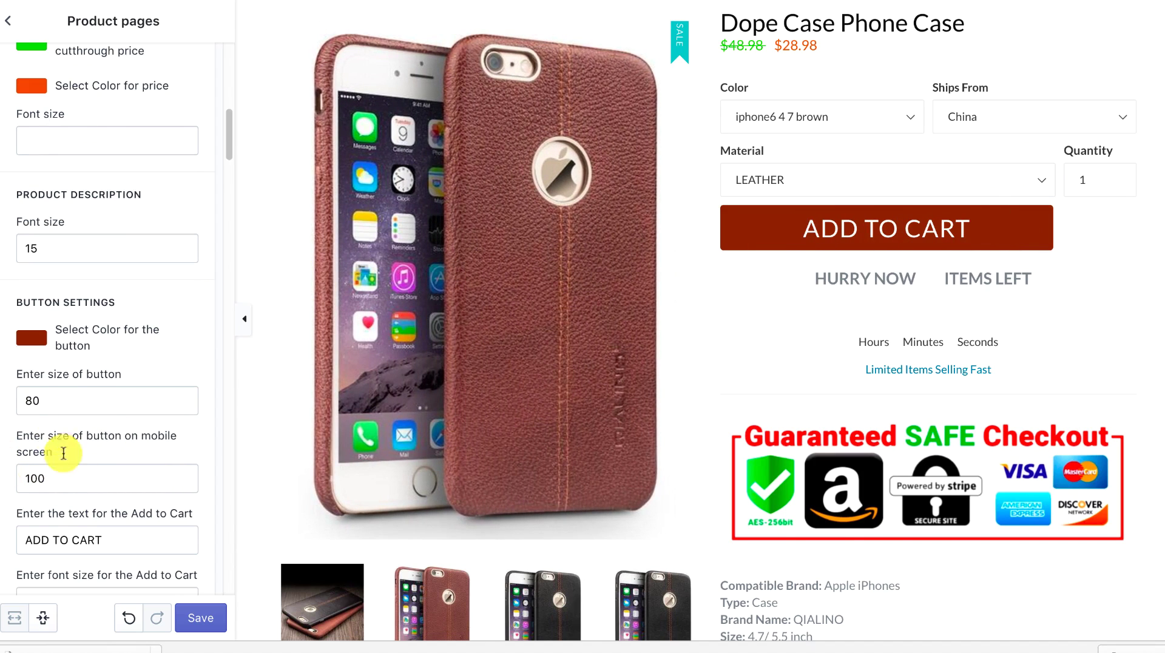
- Replace the Add to Cart button text with "fghgfn"
scroll(40, 457, "down", 1)
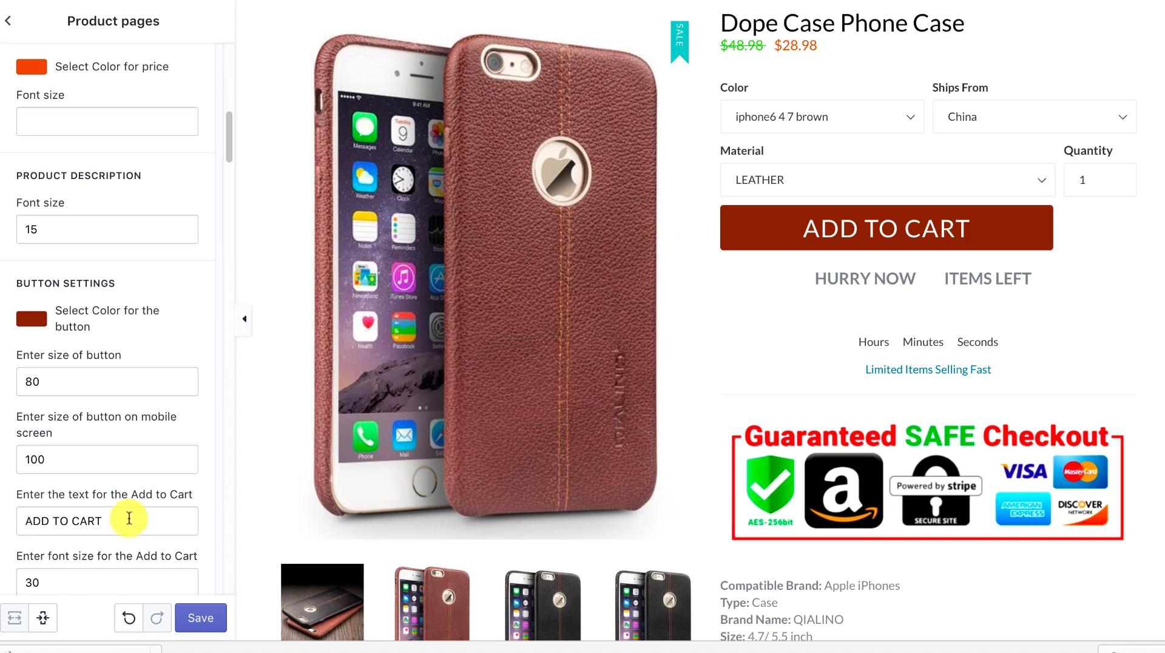
left_click_drag(129, 518, 1, 523)
type("fghgfn")
left_click(255, 421)
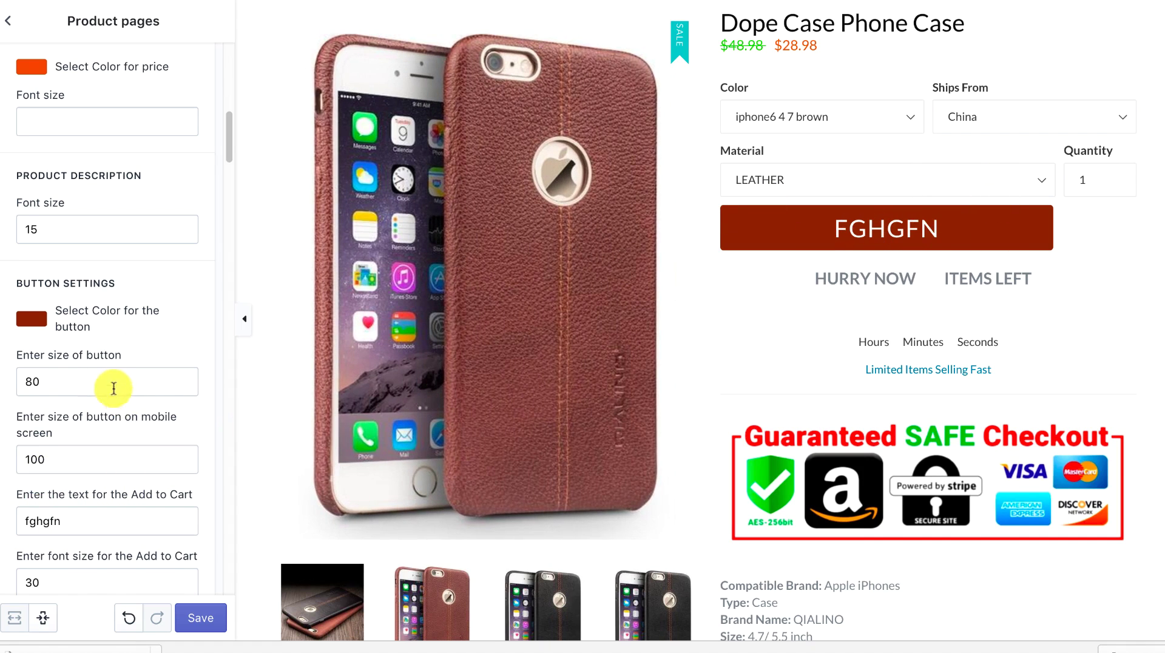
scroll(41, 384, "down", 5)
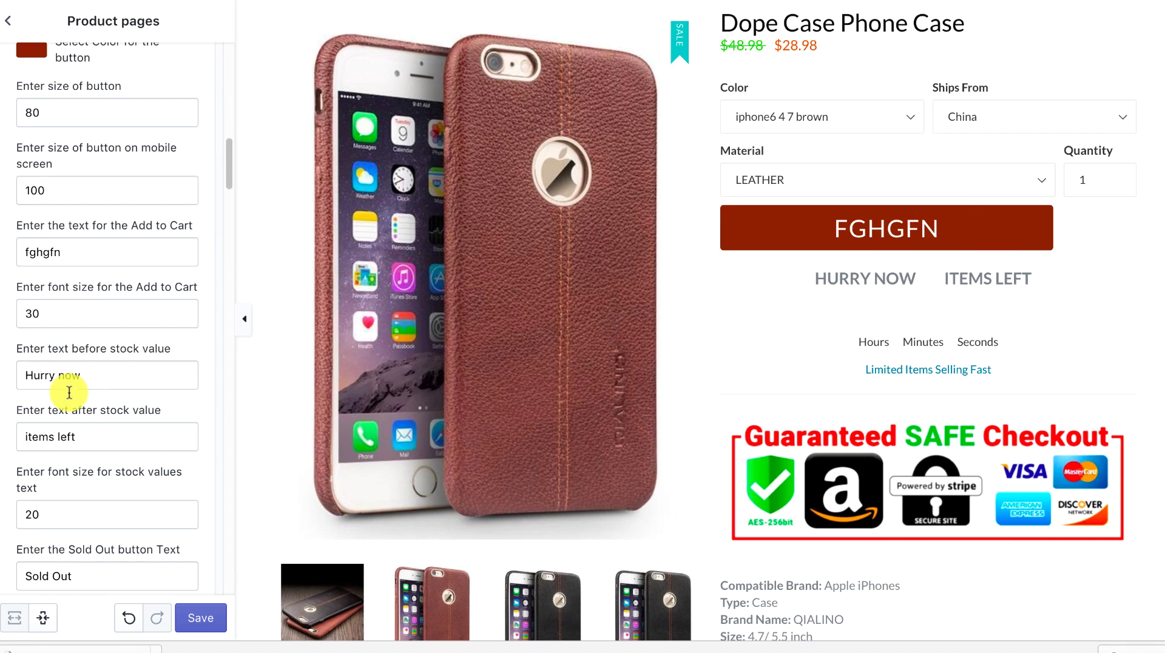
- Discard the unsaved button changes by reloading the theme editor, and reopen the Product pages settings
scroll(69, 393, "up", 7)
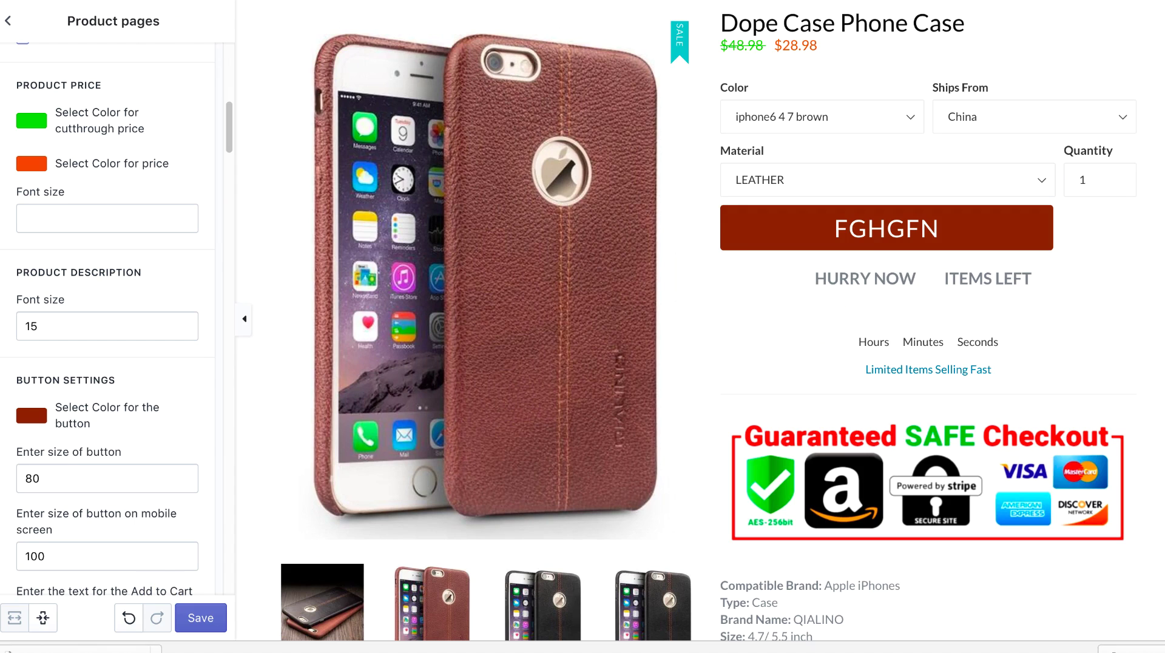
key("super+r")
left_click(662, 200)
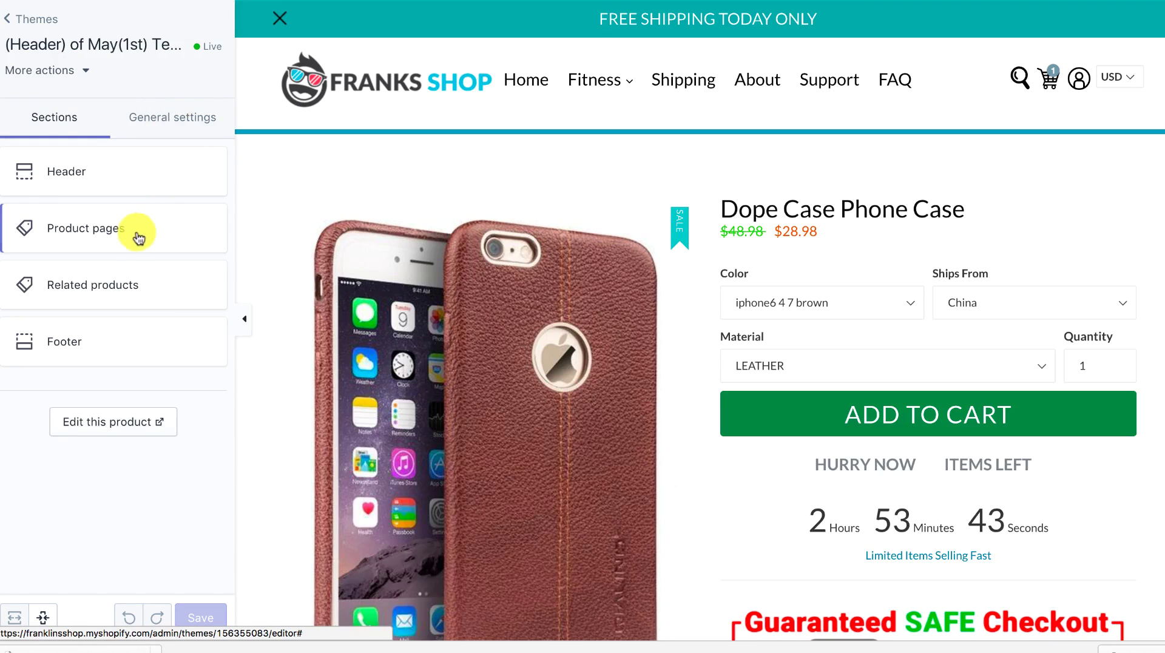
left_click(139, 237)
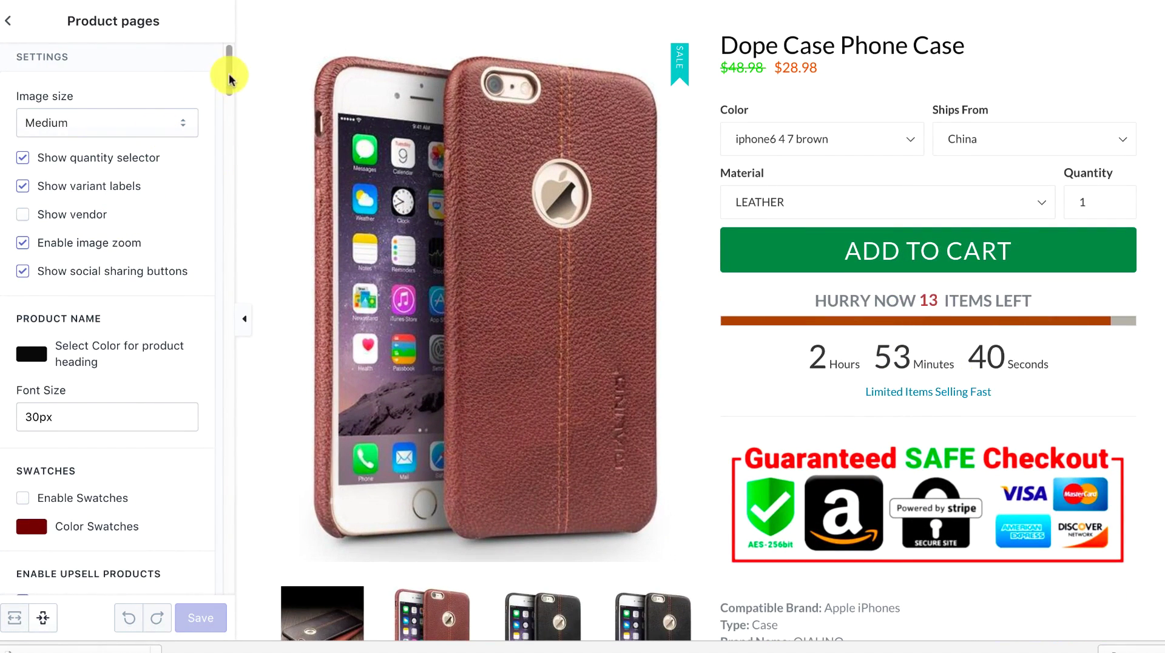
- Review the available countdown styles and progress bar styles in the Styles settings, keeping Style 3 and Style 2 selected
left_click_drag(229, 73, 261, 592)
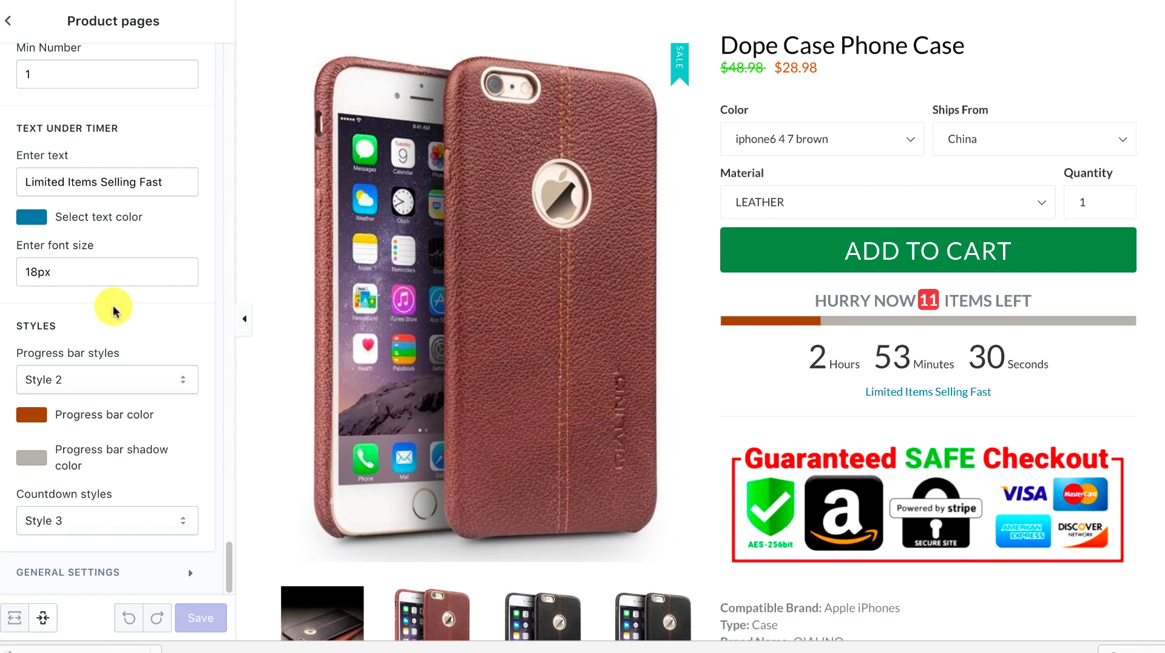
left_click(148, 523)
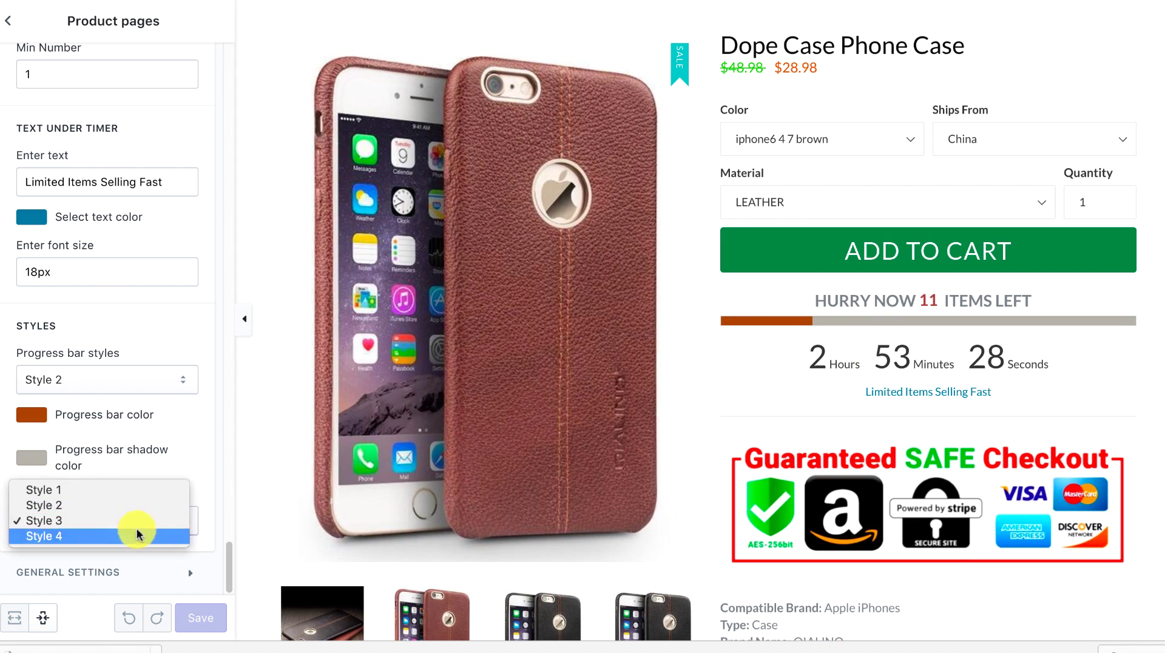
left_click(57, 413)
left_click(73, 381)
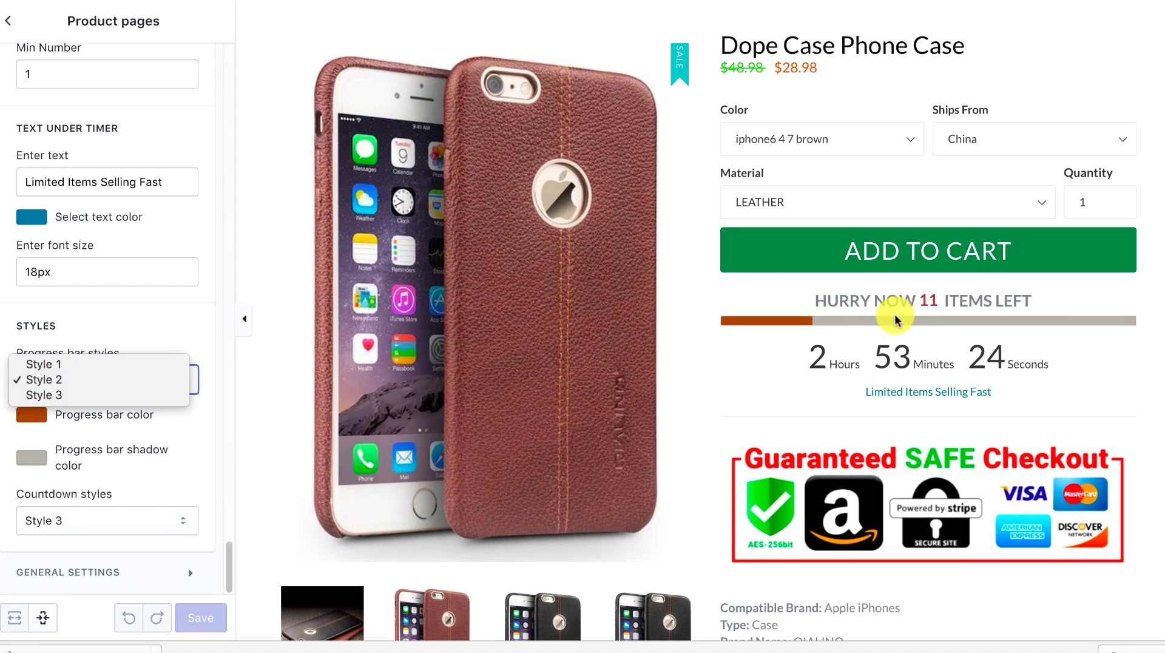
left_click(161, 306)
left_click(27, 372)
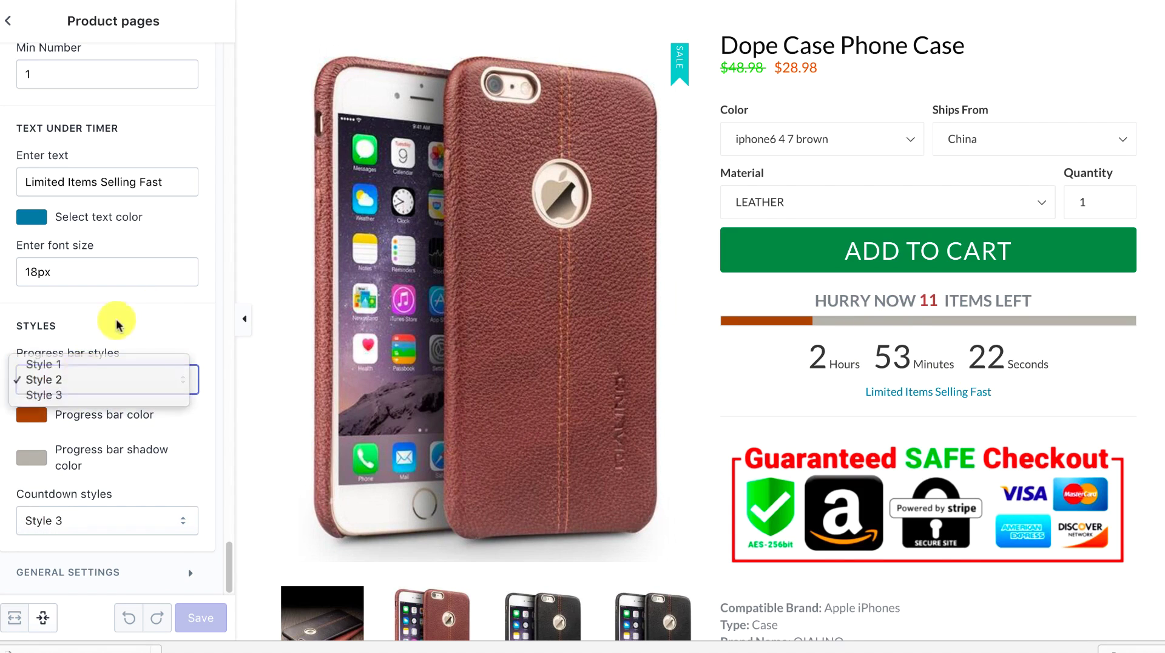
left_click(36, 380)
- Set the progress bar color to green (#29a310)
left_click(30, 415)
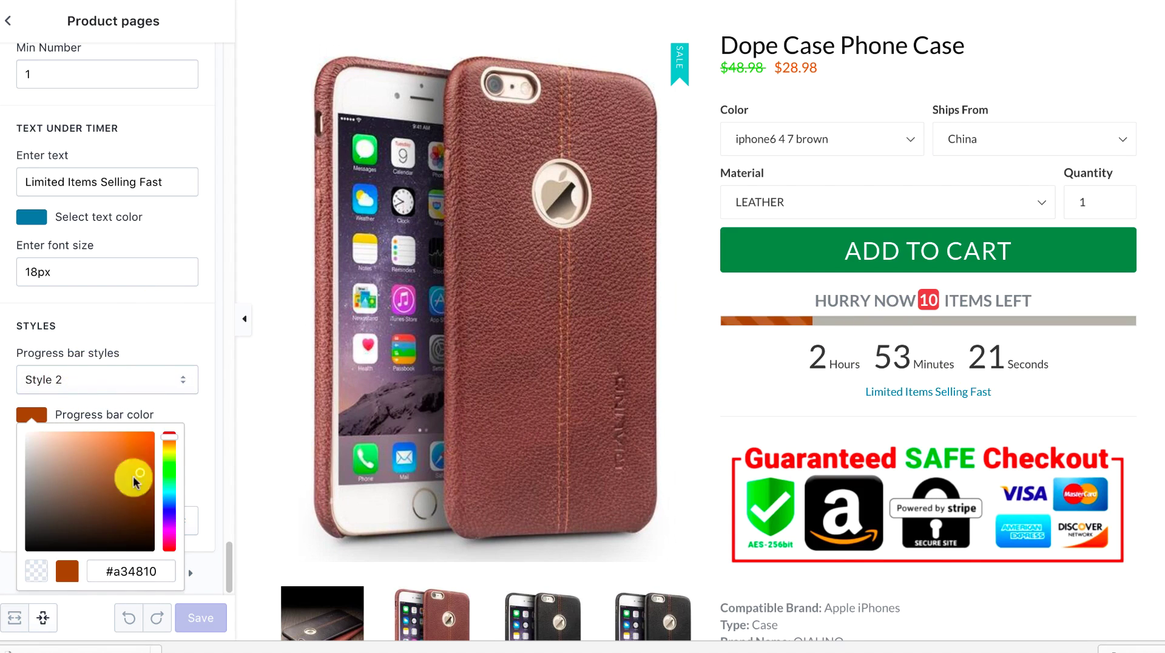
left_click(148, 363)
left_click(34, 414)
left_click(169, 466)
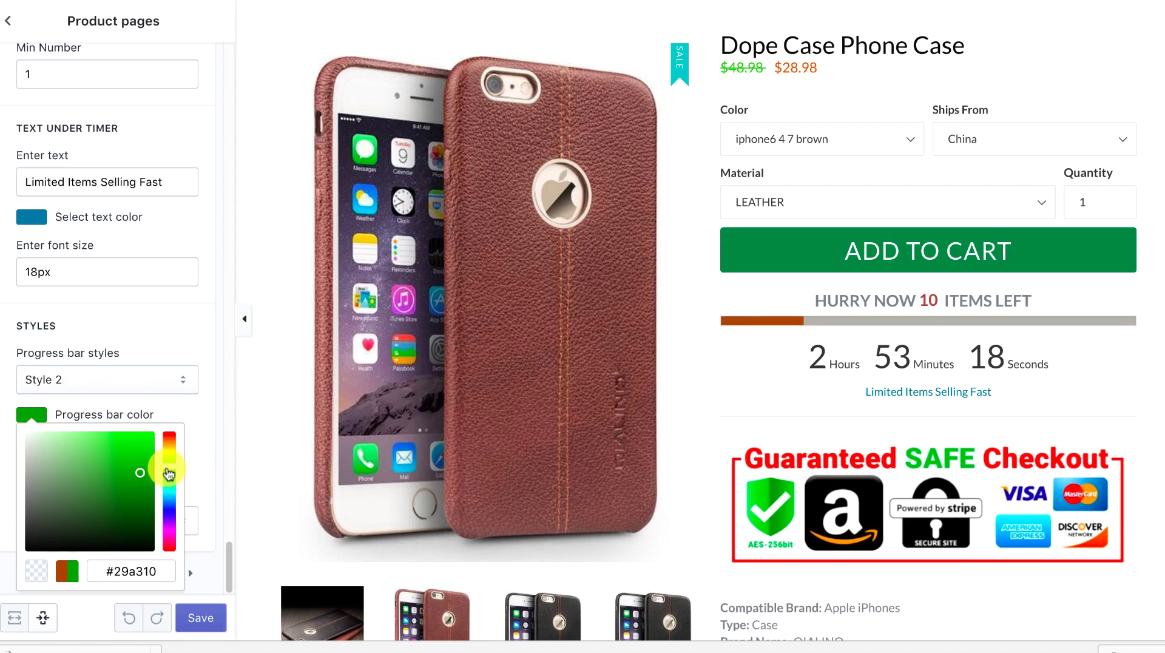
left_click(173, 349)
- Change the progress bar shadow color to a light gray and save the product page settings
left_click(36, 456)
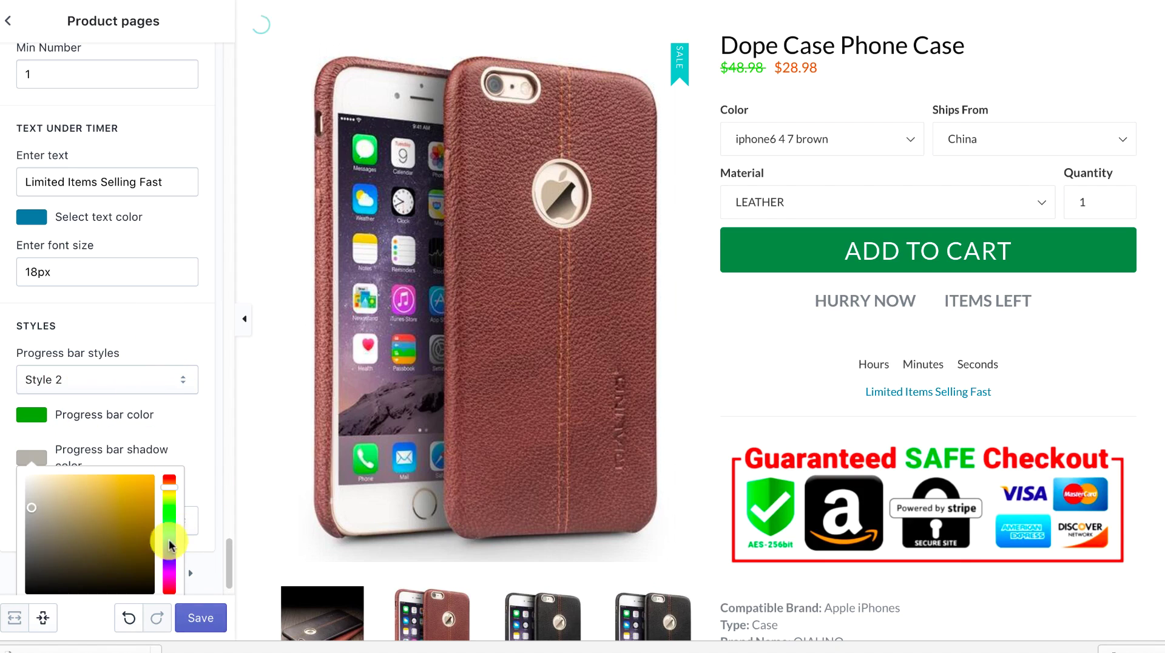
left_click(41, 514)
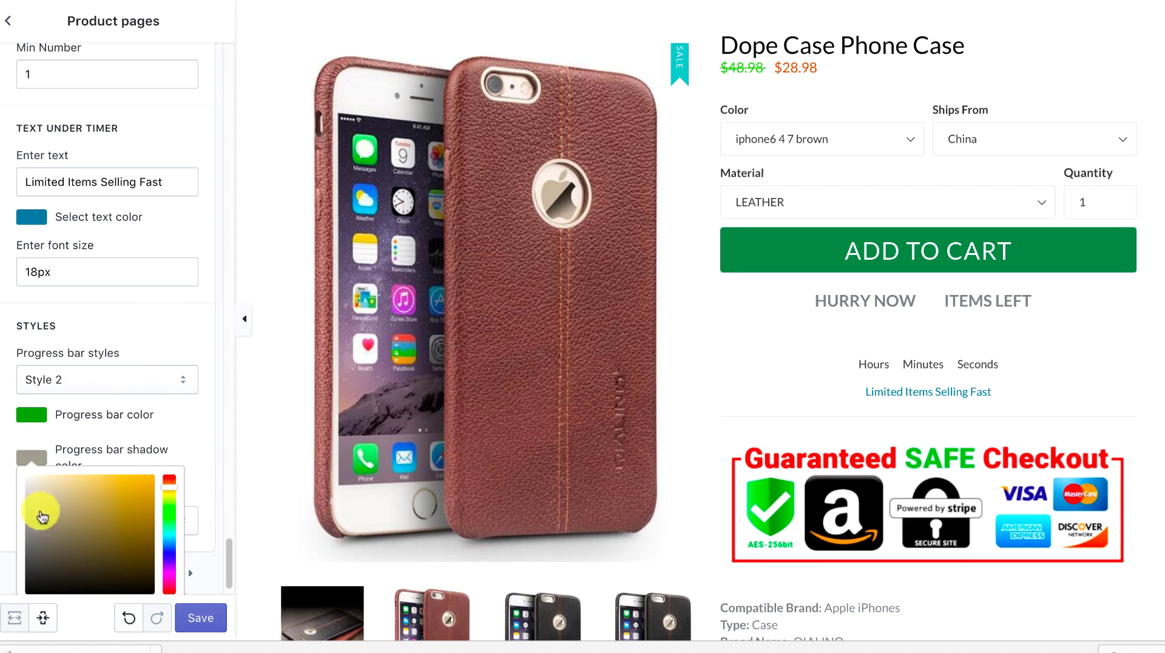
left_click(198, 423)
left_click(199, 625)
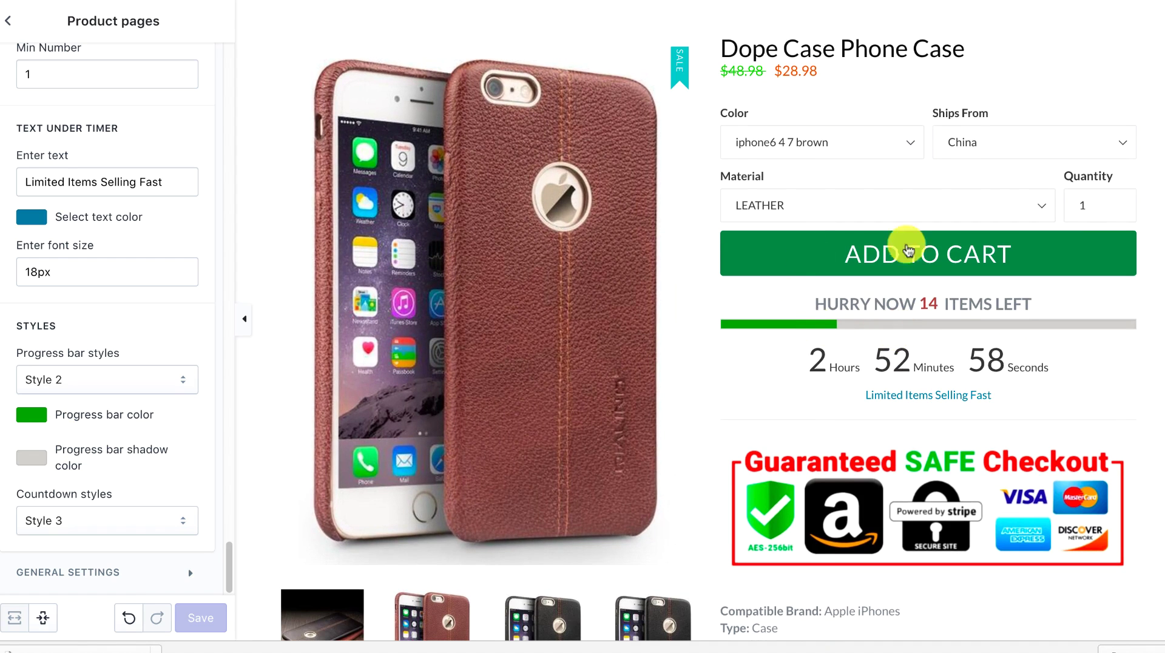
- Turn off the bottom security badge and turn it back on
scroll(557, 297, "down", 4)
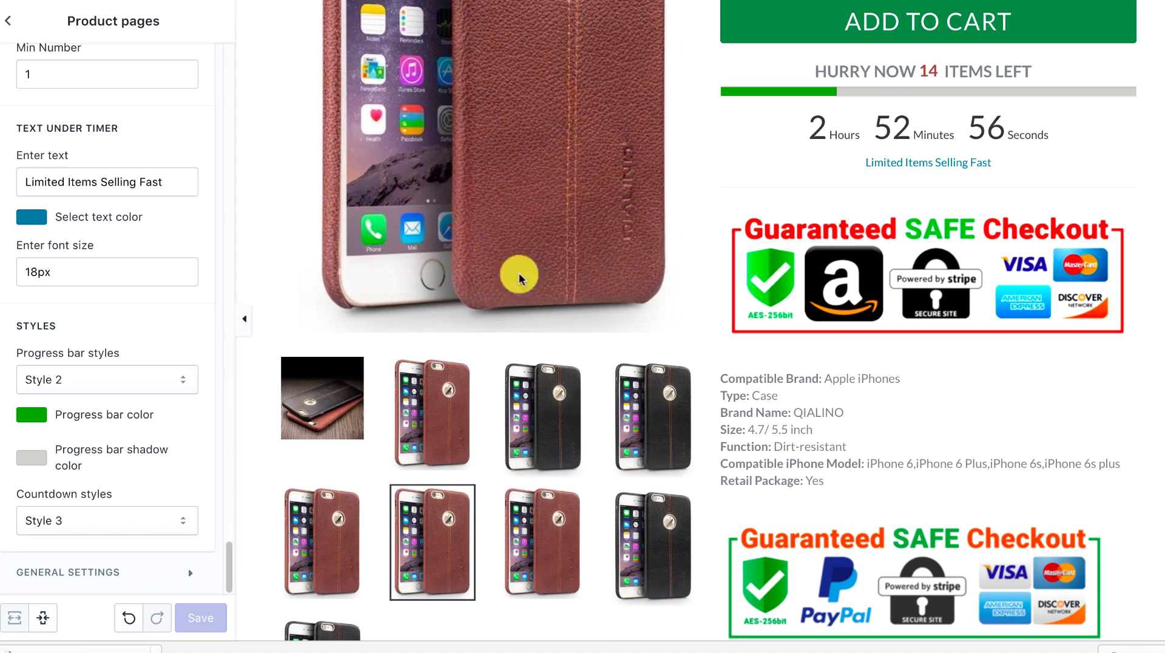
scroll(122, 310, "up", 8)
scroll(121, 309, "up", 10)
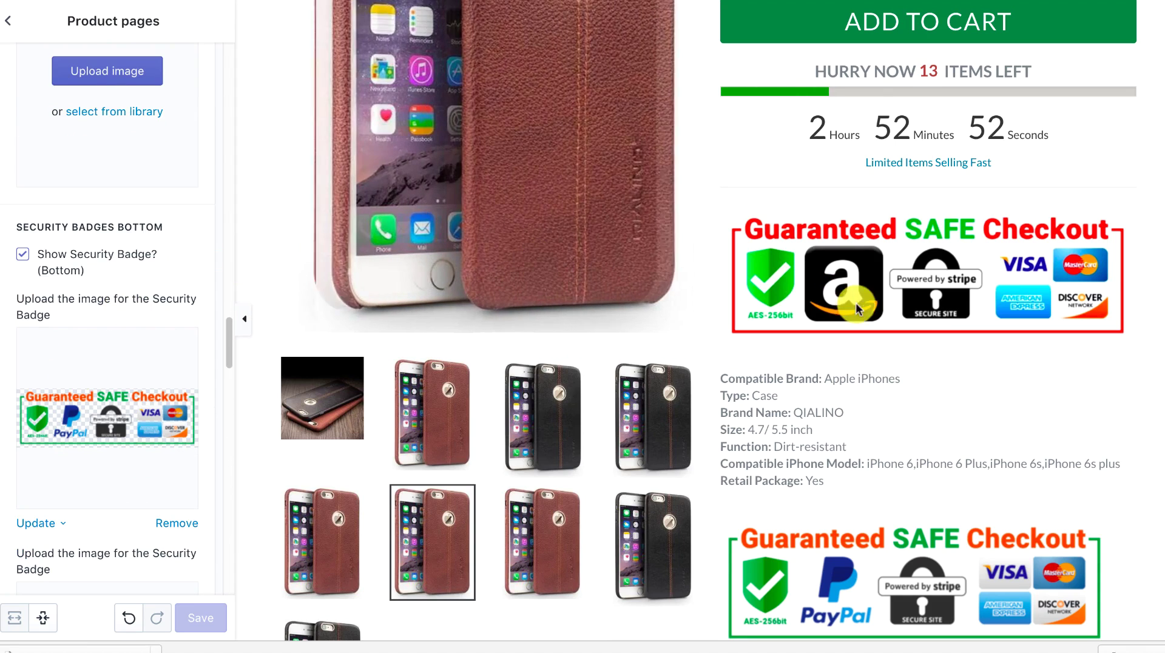
left_click(23, 254)
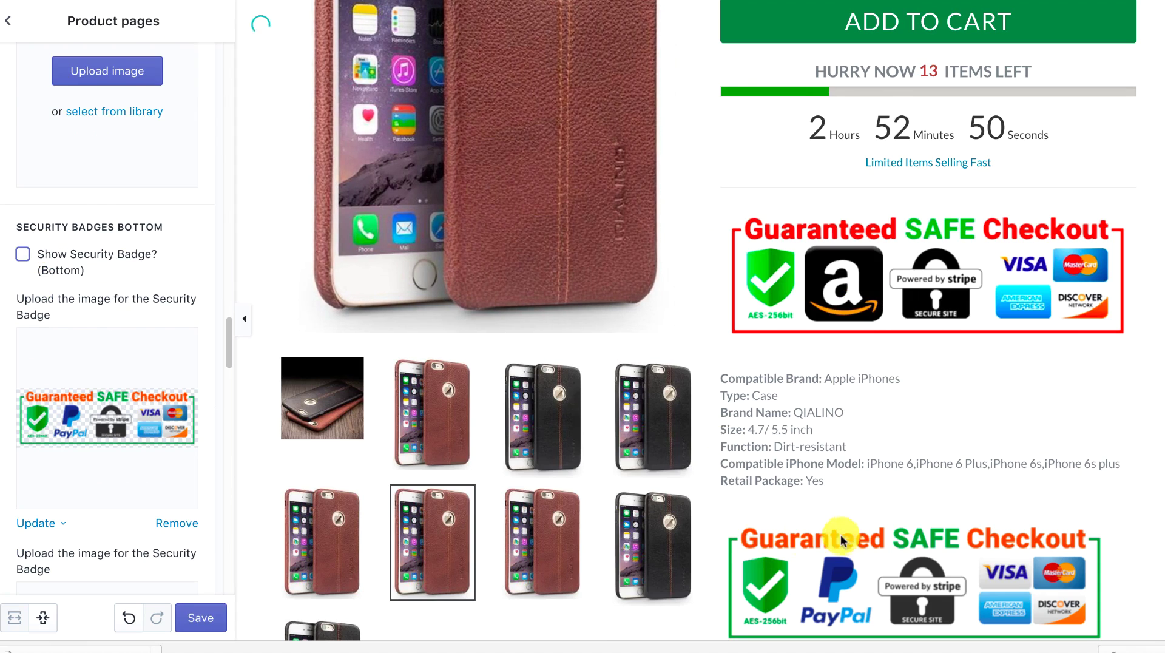
left_click(23, 254)
- Examine the bottom and top security badge settings and compare their uploaded images with the badges in the product page preview
scroll(194, 406, "down", 1)
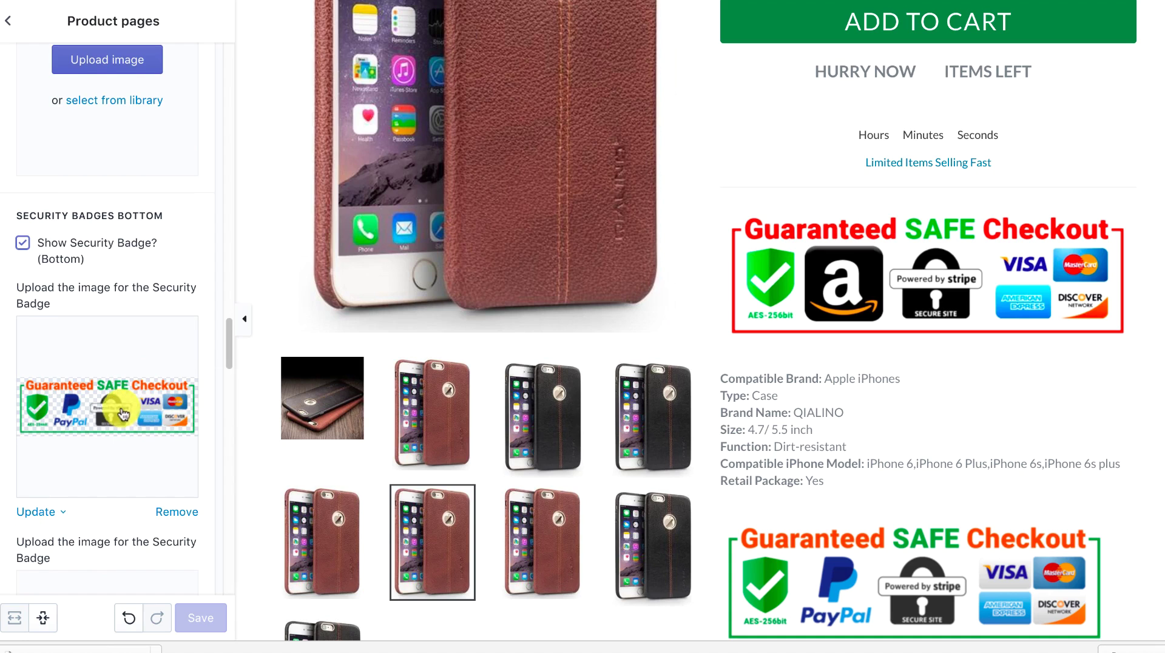
scroll(119, 414, "down", 1)
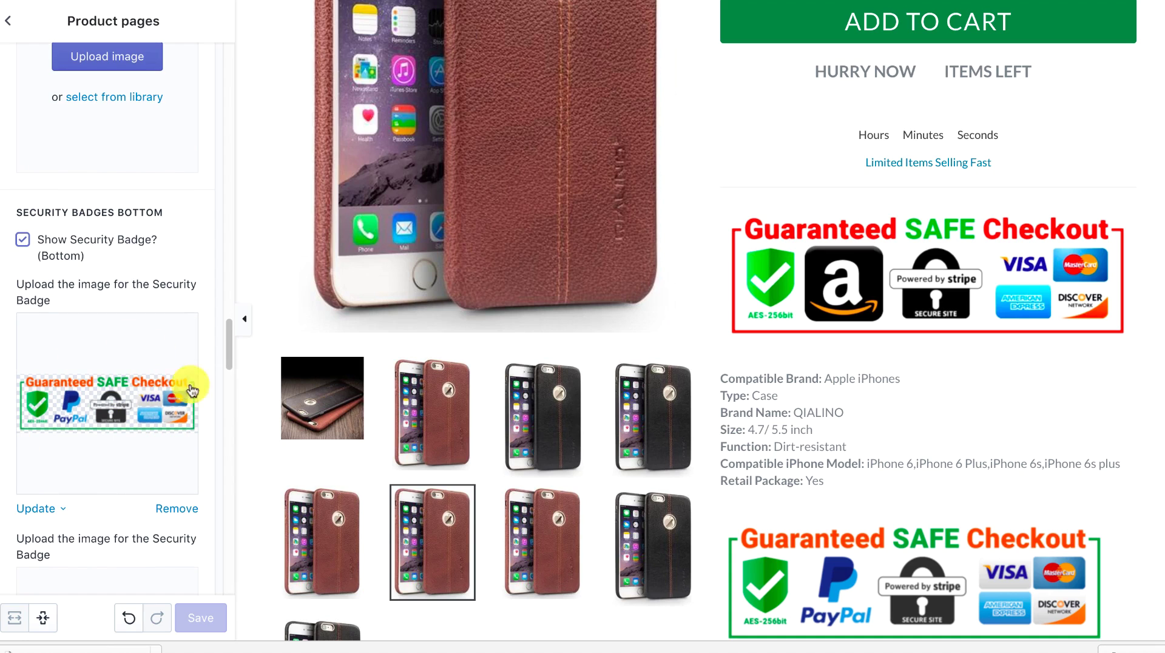
scroll(160, 381, "down", 3)
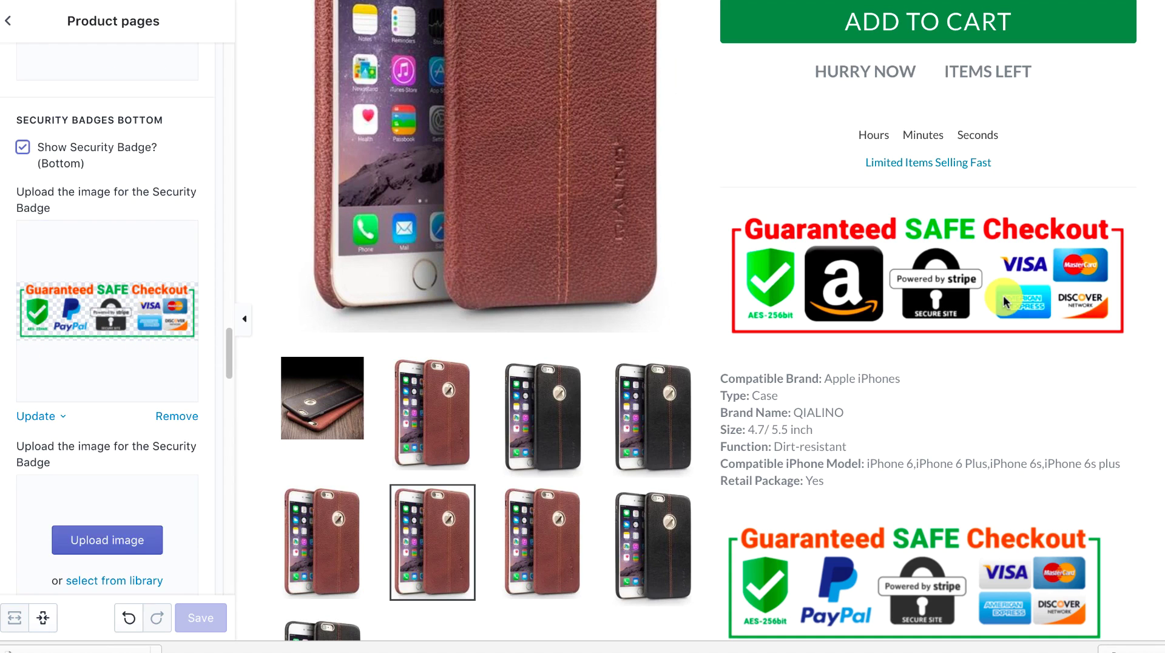
scroll(261, 371, "down", 10)
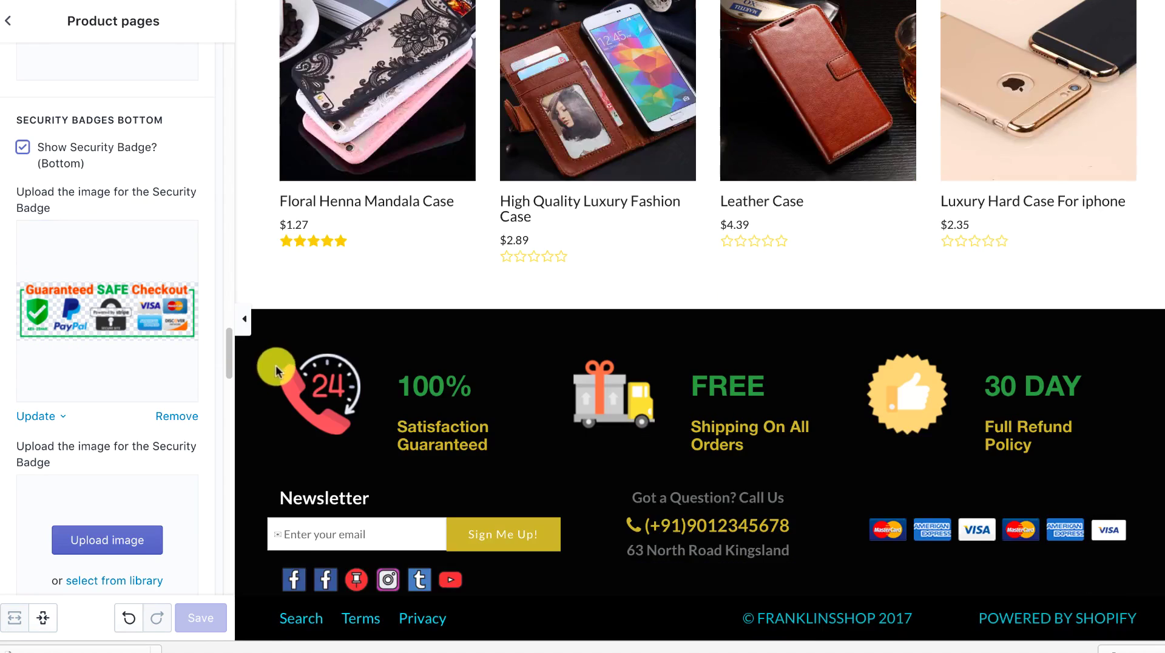
scroll(329, 394, "up", 10)
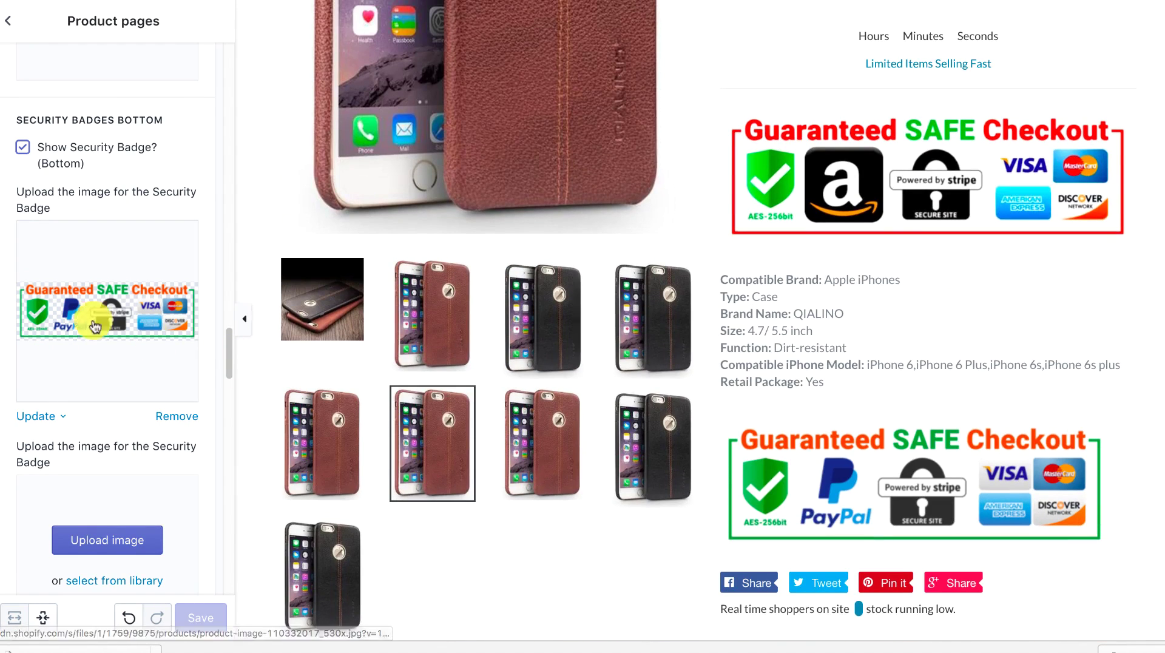
scroll(130, 534, "down", 6)
scroll(117, 482, "up", 3)
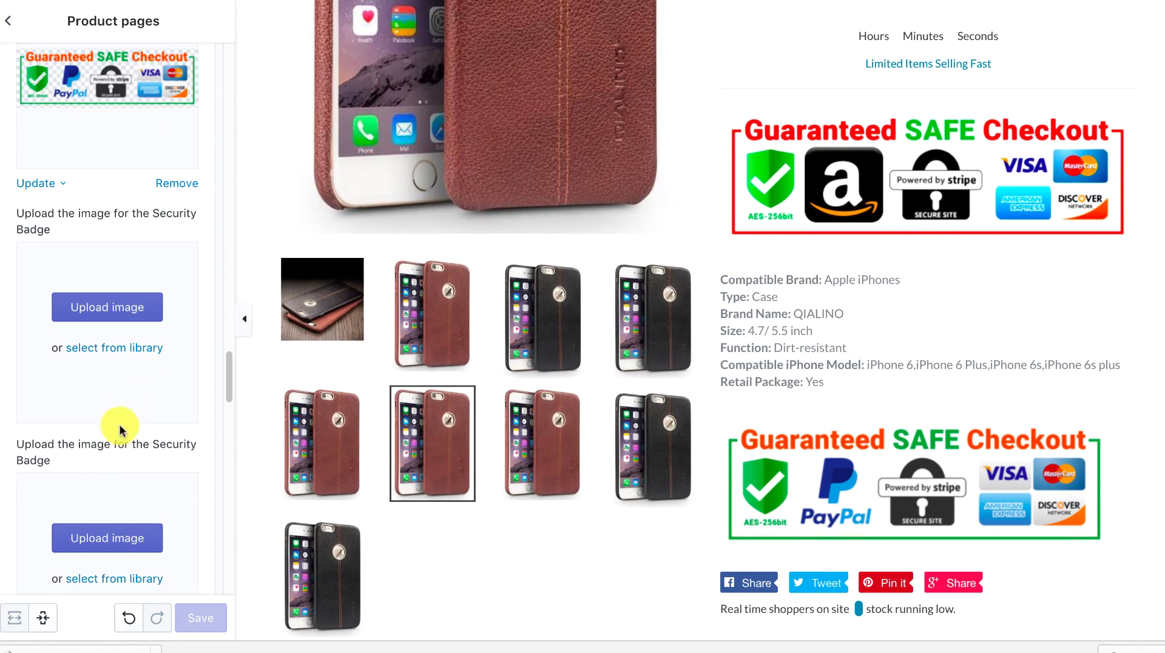
scroll(115, 388, "up", 2)
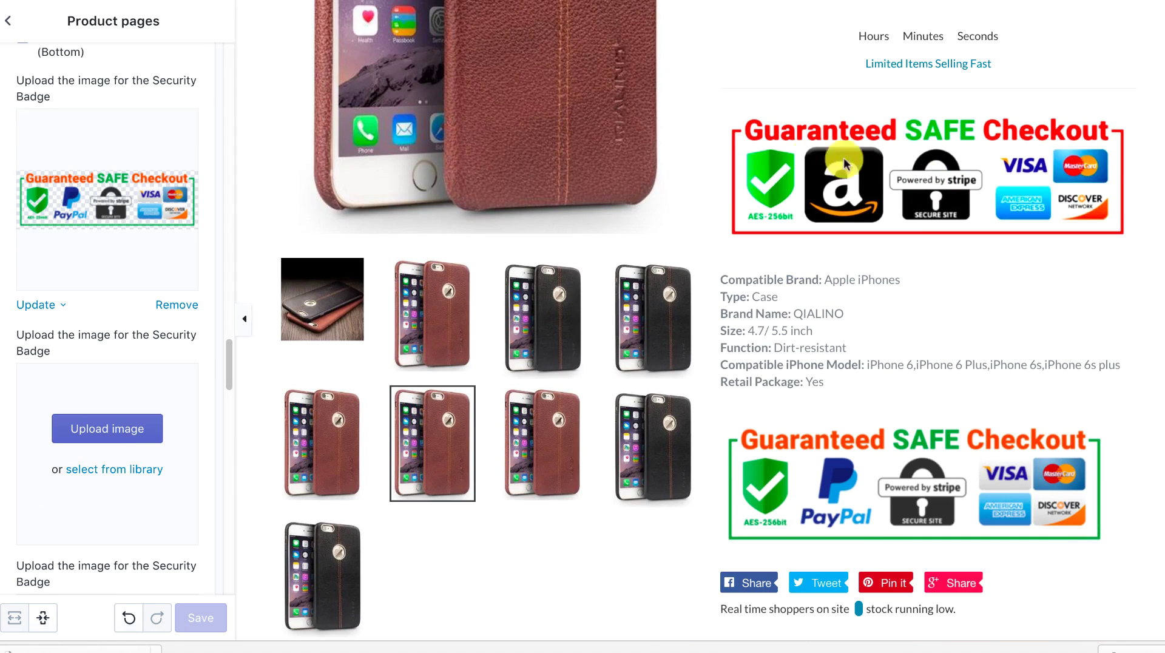
scroll(155, 253, "up", 5)
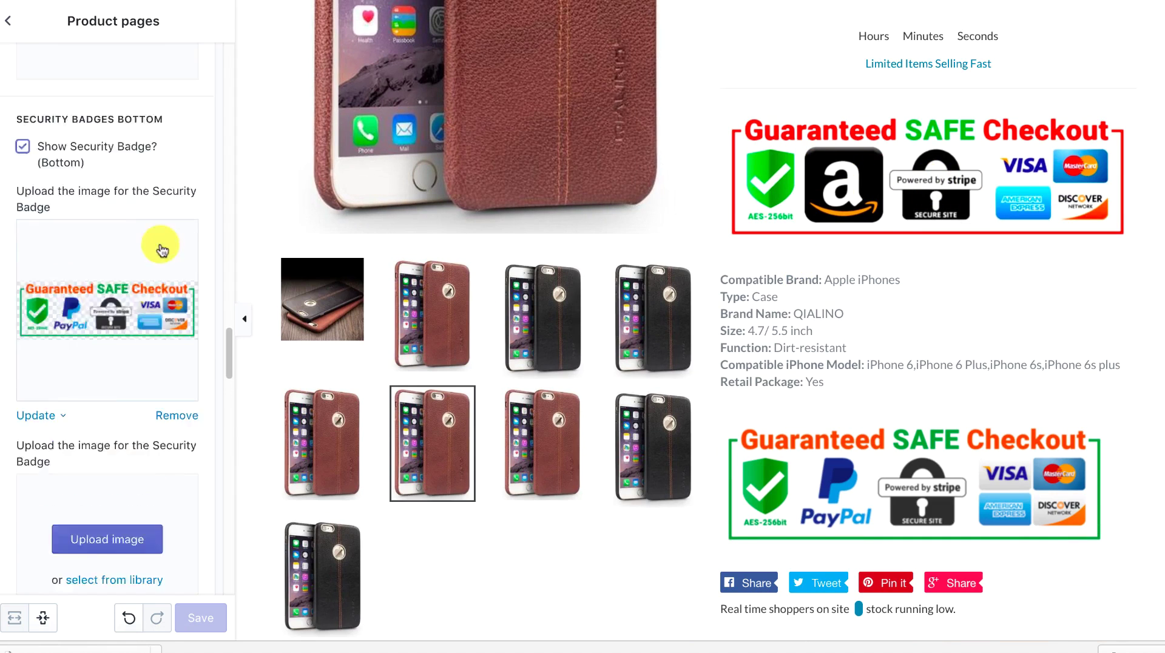
scroll(155, 254, "up", 2)
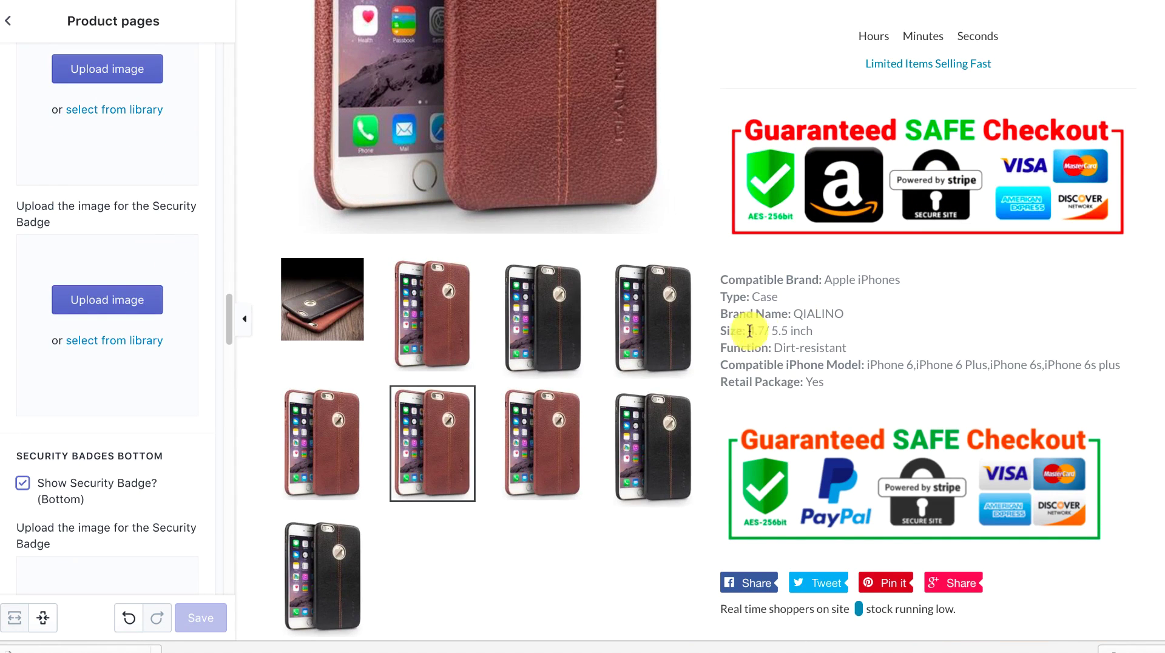
scroll(49, 361, "up", 6)
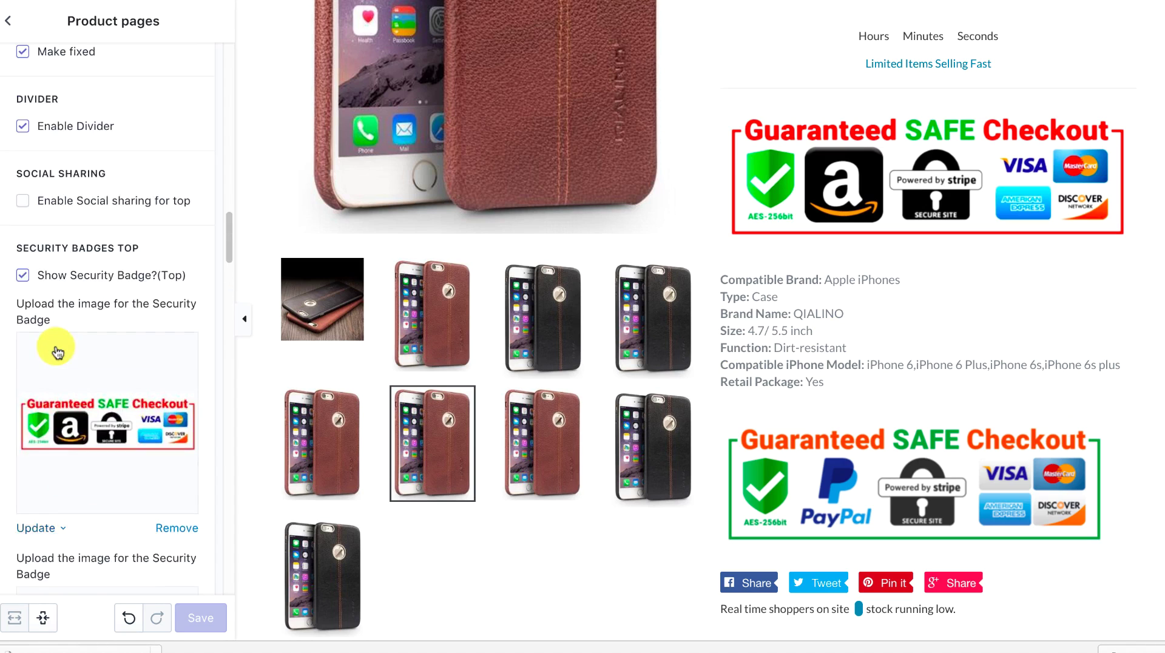
- Try product description font sizes of 15px and 20px
scroll(58, 352, "up", 7)
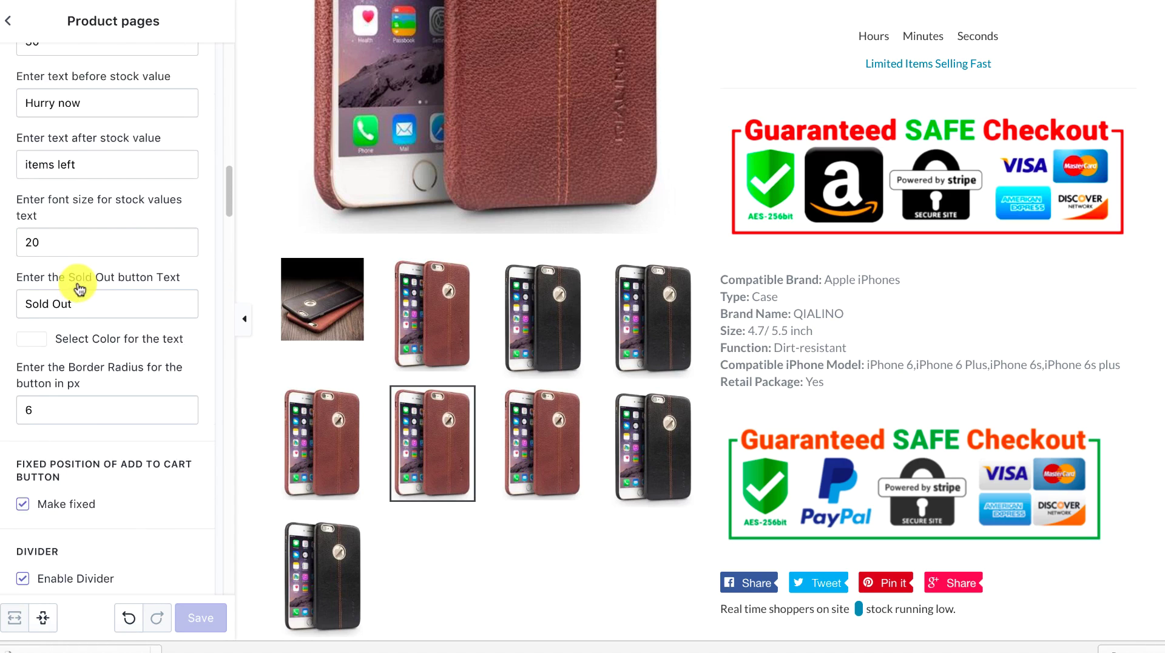
scroll(79, 285, "up", 7)
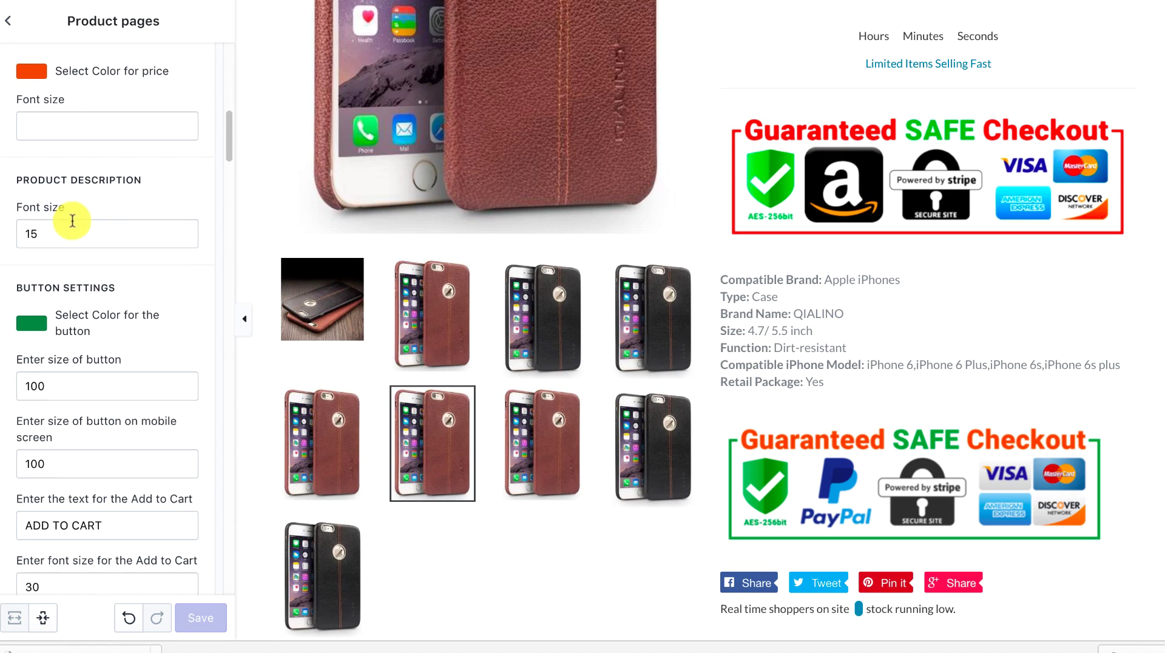
type("px")
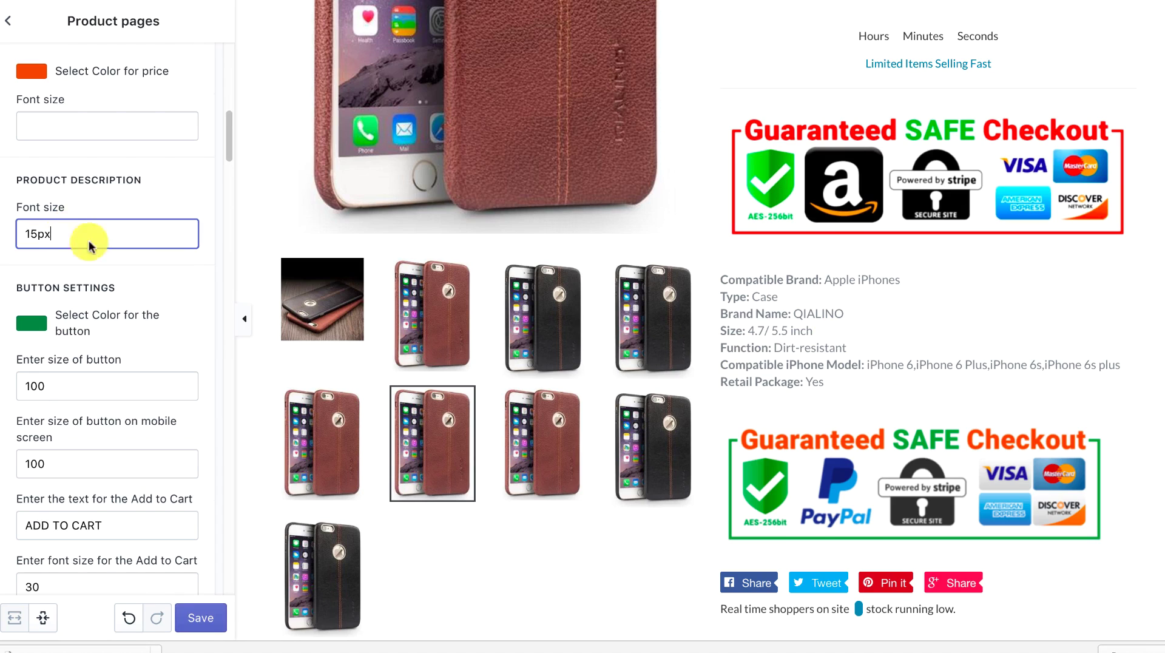
left_click(158, 193)
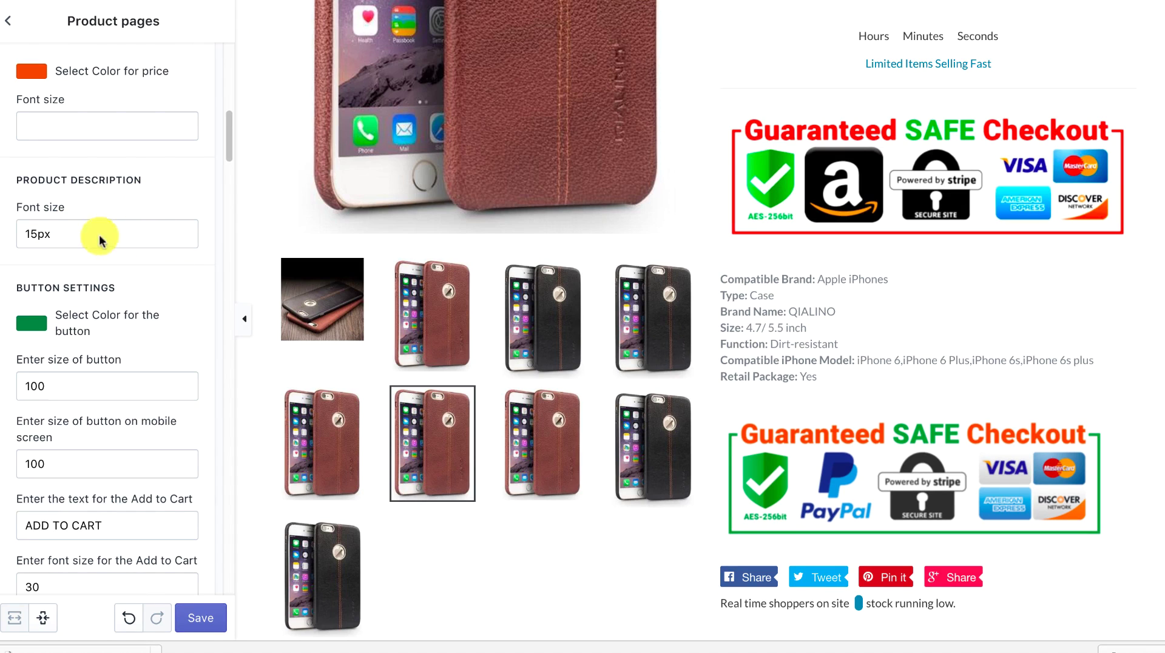
left_click_drag(38, 237, 17, 223)
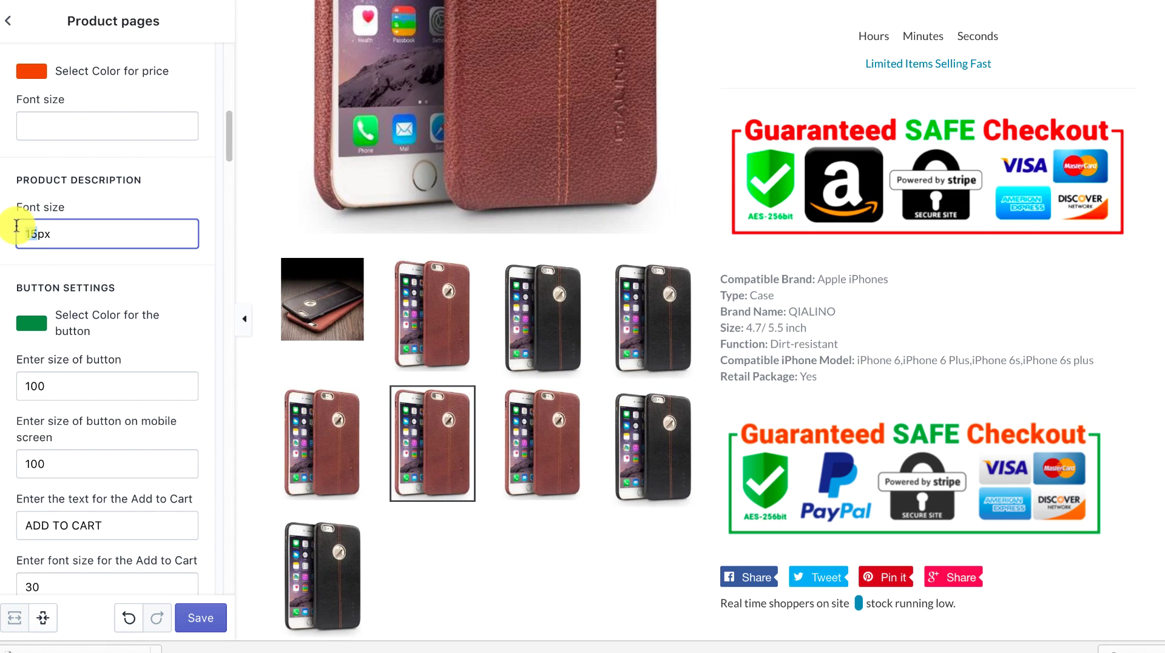
type("20")
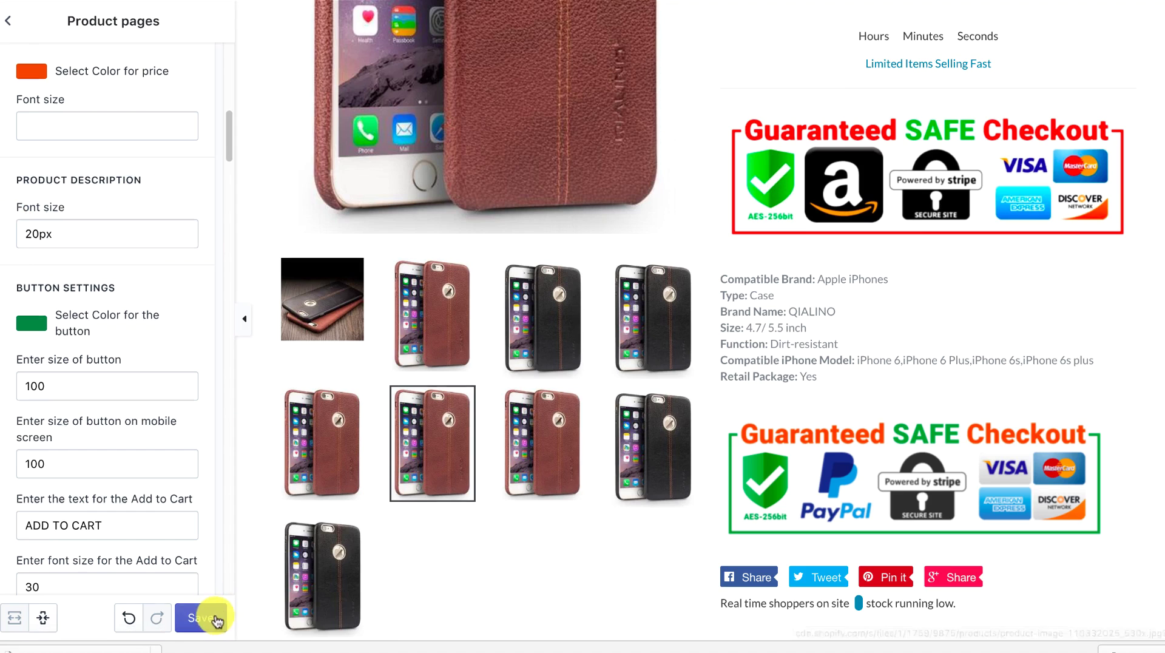
- Set the product description font size to 20 without the px unit, and raise it to 30
left_click(54, 234)
key("BackSpace")
key("BackSpace")
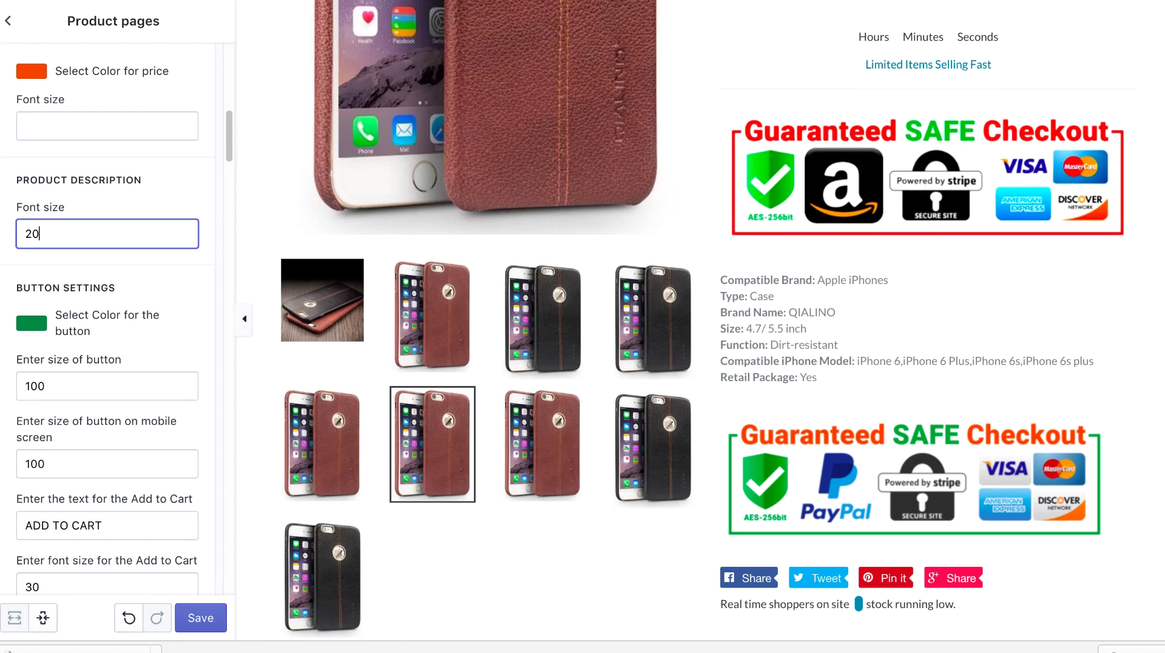
left_click(172, 183)
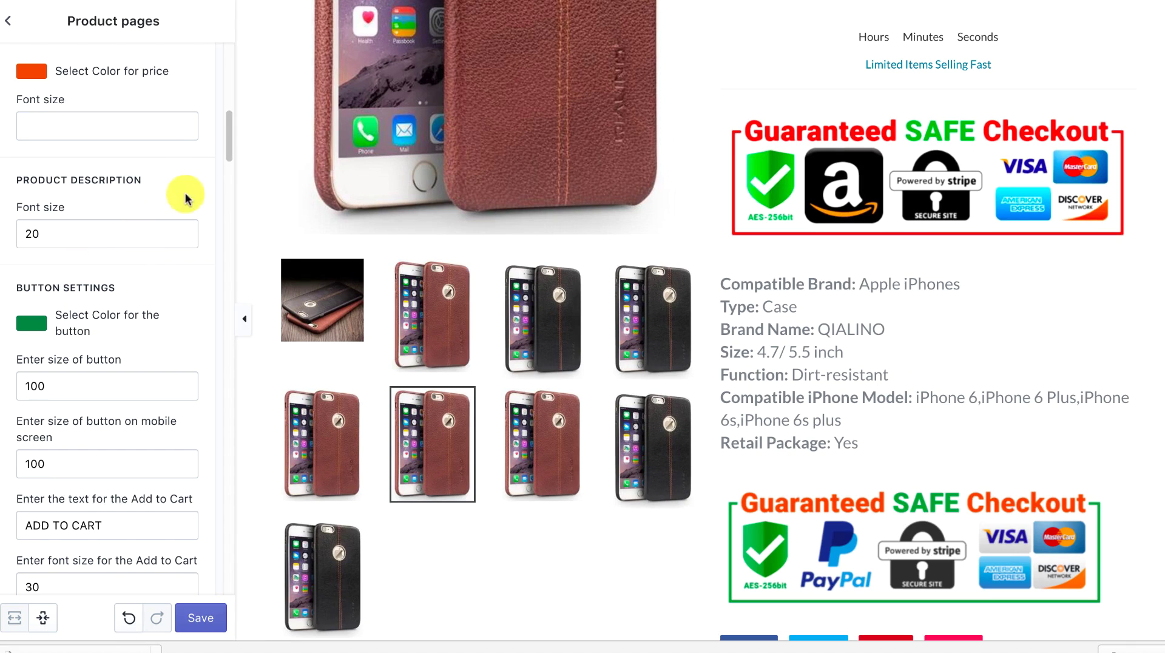
left_click(27, 232)
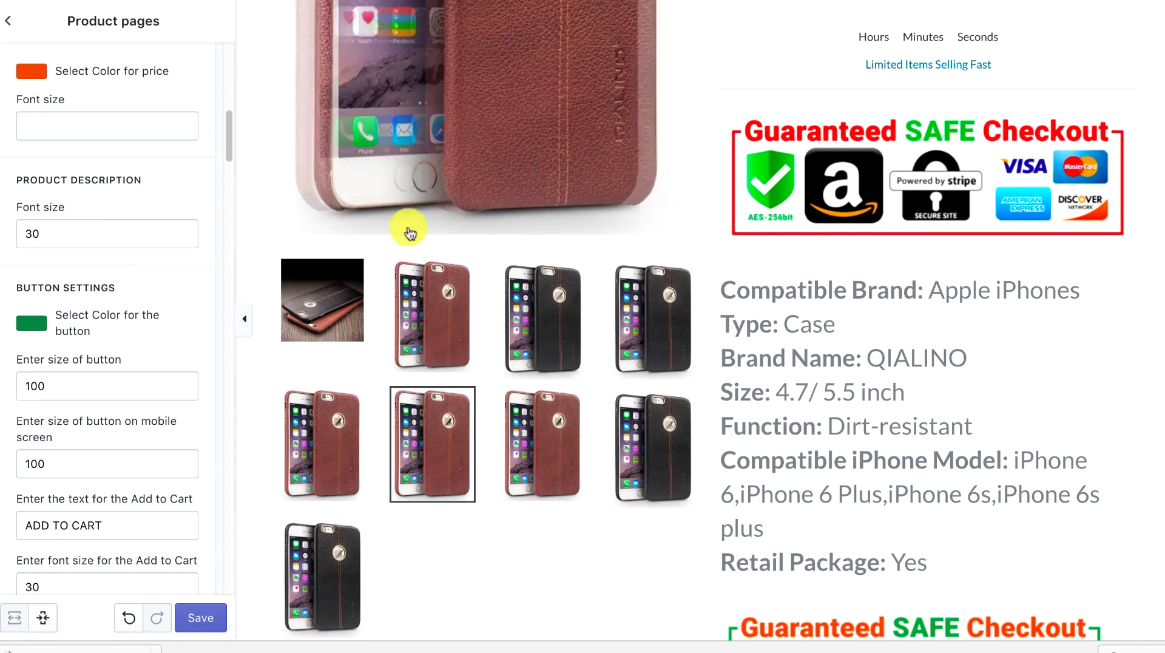
scroll(798, 387, "down", 1)
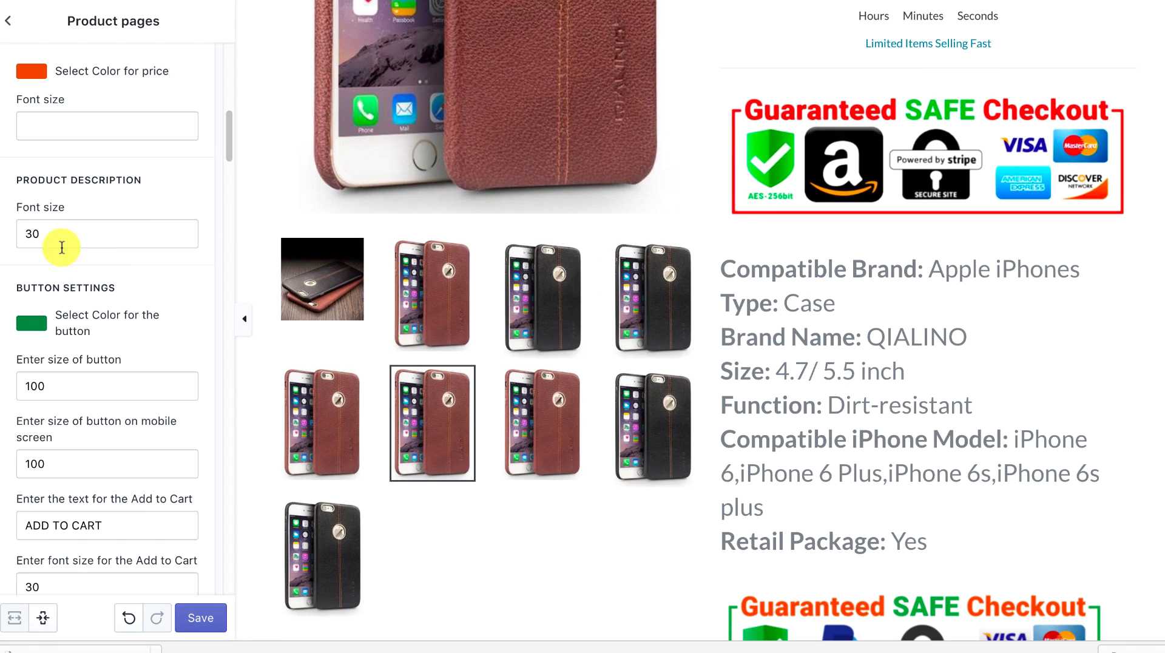
- Set the product description font size to 20 and check the description in the product page preview
left_click_drag(62, 247, 7, 224)
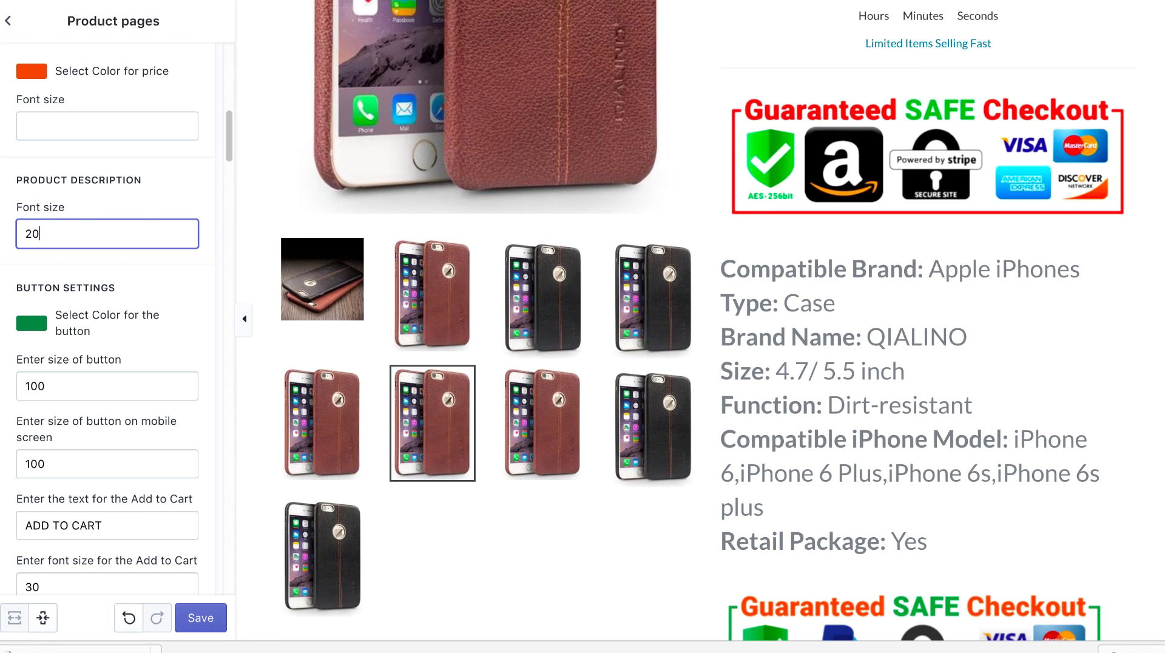
left_click(141, 204)
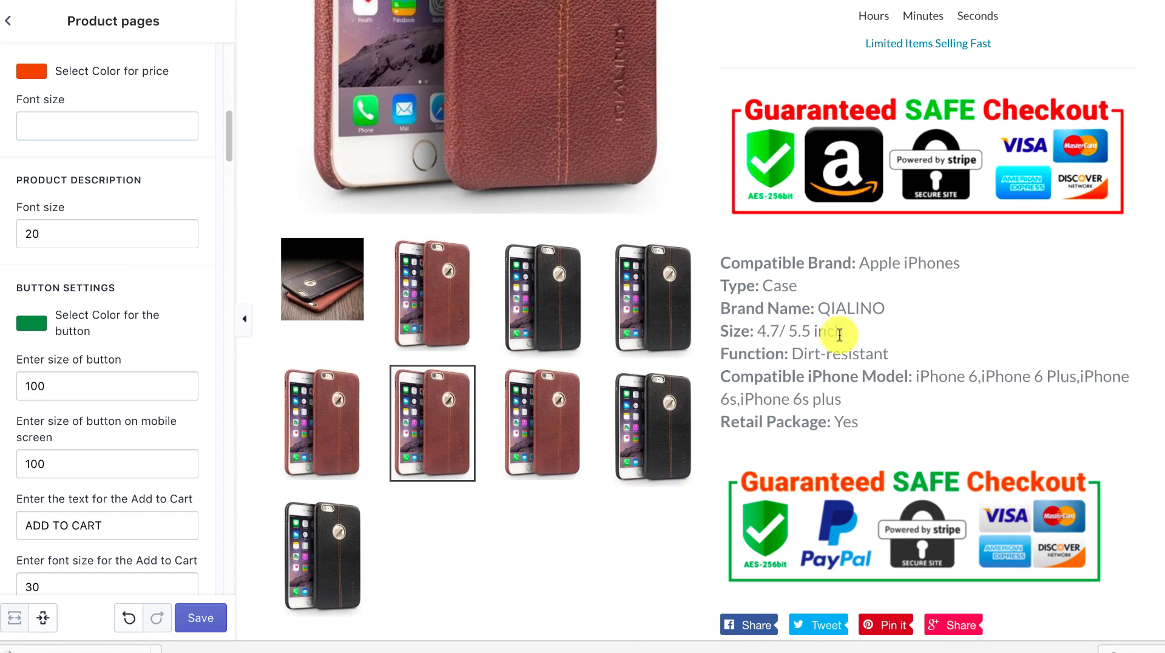
scroll(764, 312, "down", 1)
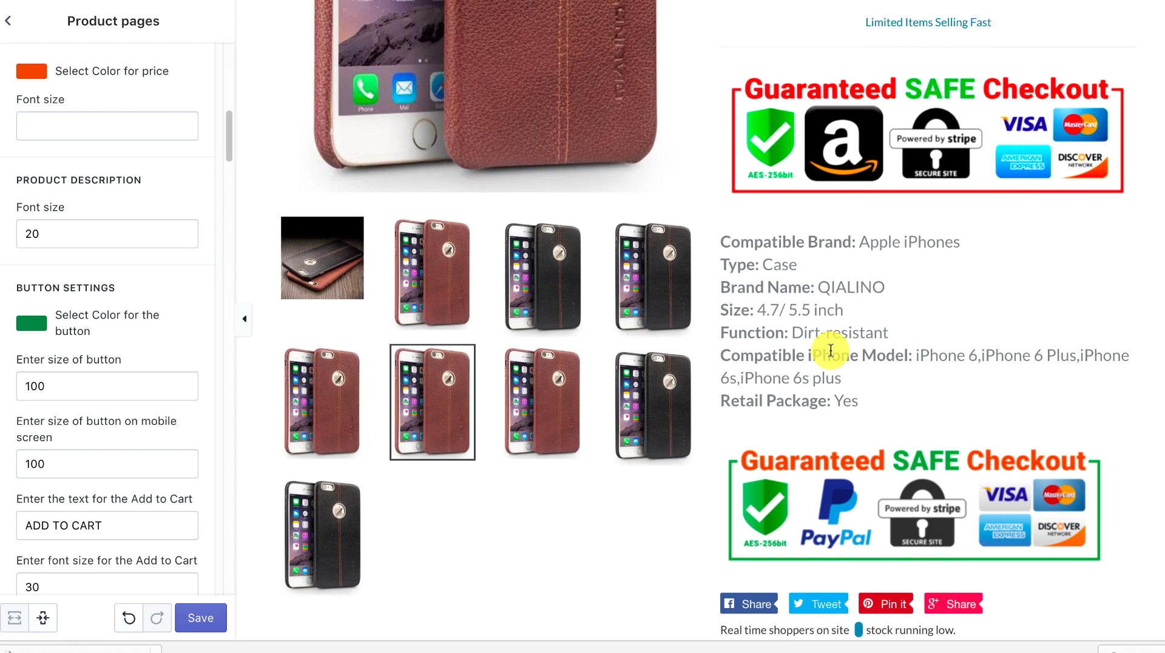
scroll(831, 350, "down", 3)
scroll(937, 271, "up", 7)
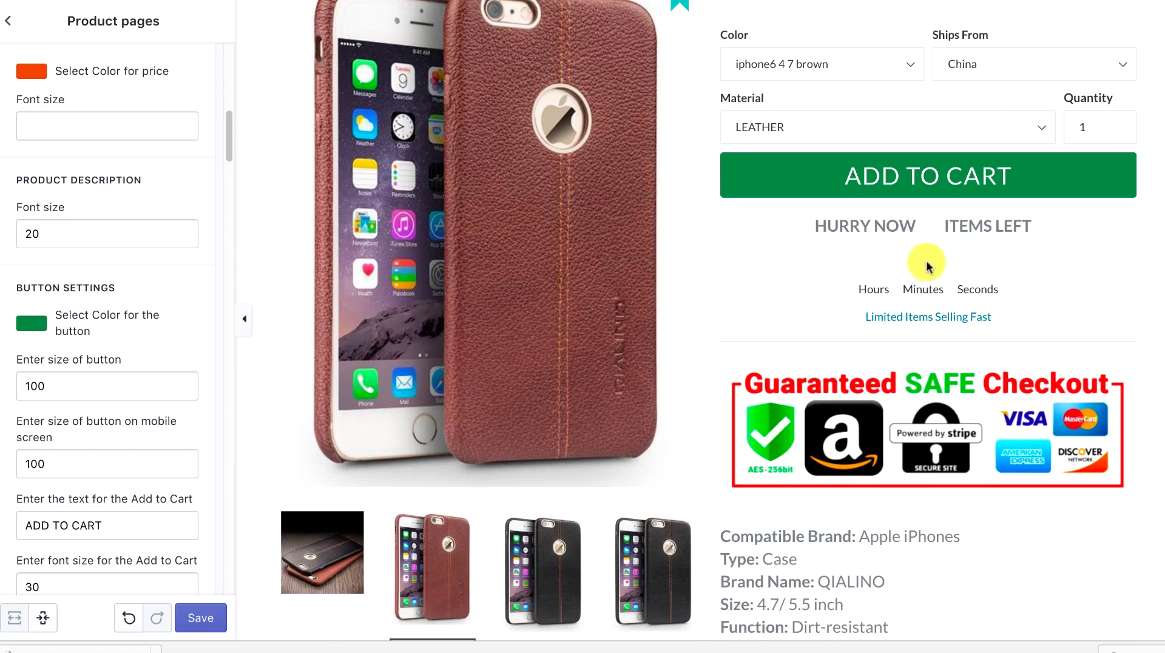
scroll(664, 208, "down", 5)
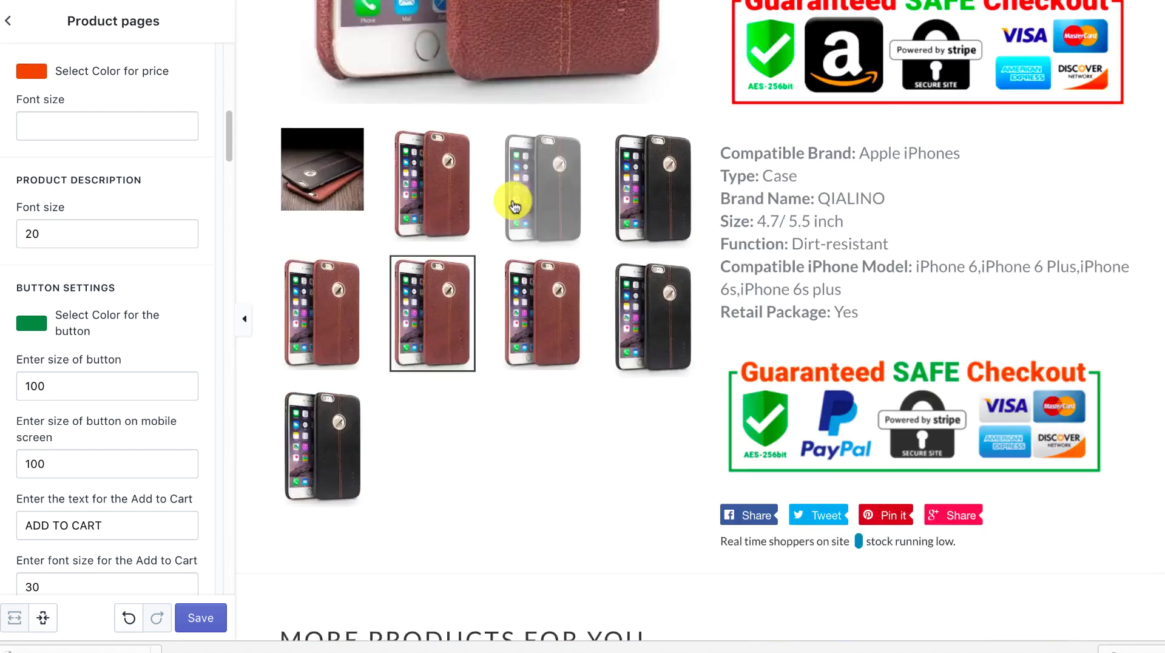
scroll(514, 207, "down", 7)
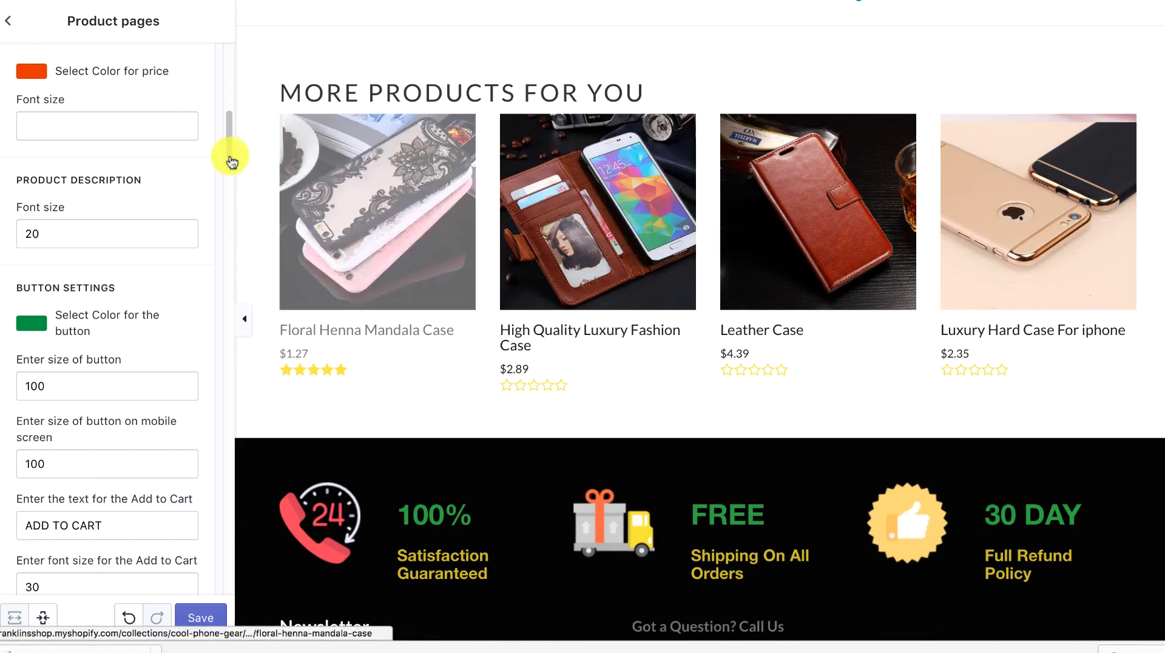
- Change the product title color of the Related products section to red
left_click(8, 20)
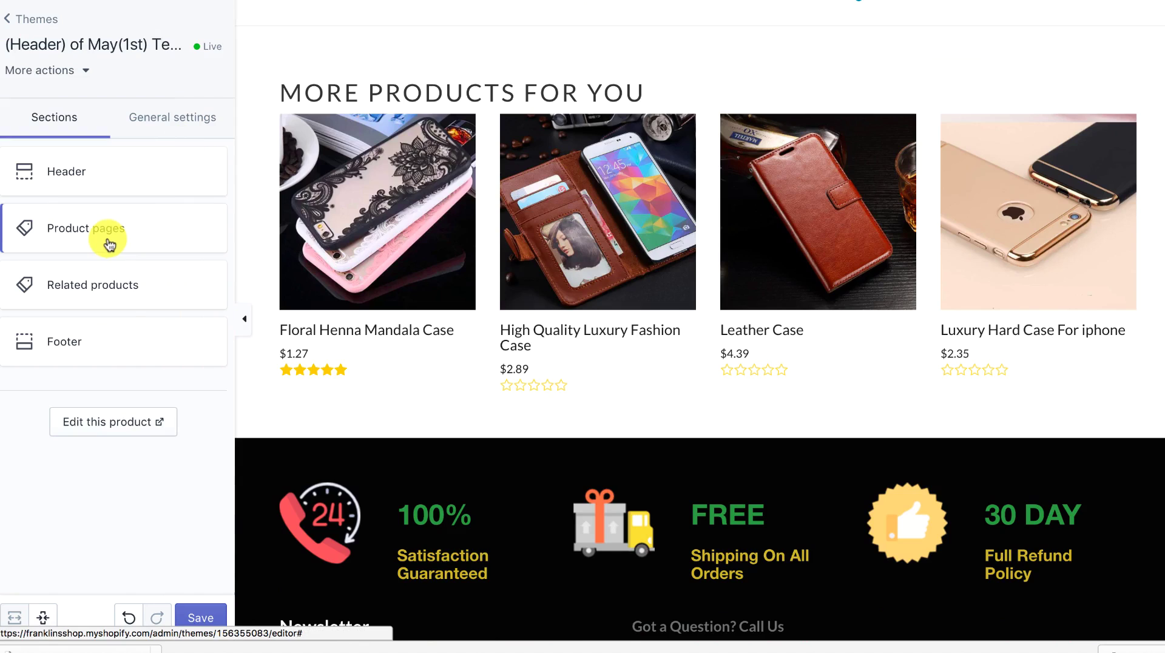
left_click(104, 286)
scroll(404, 385, "down", 3)
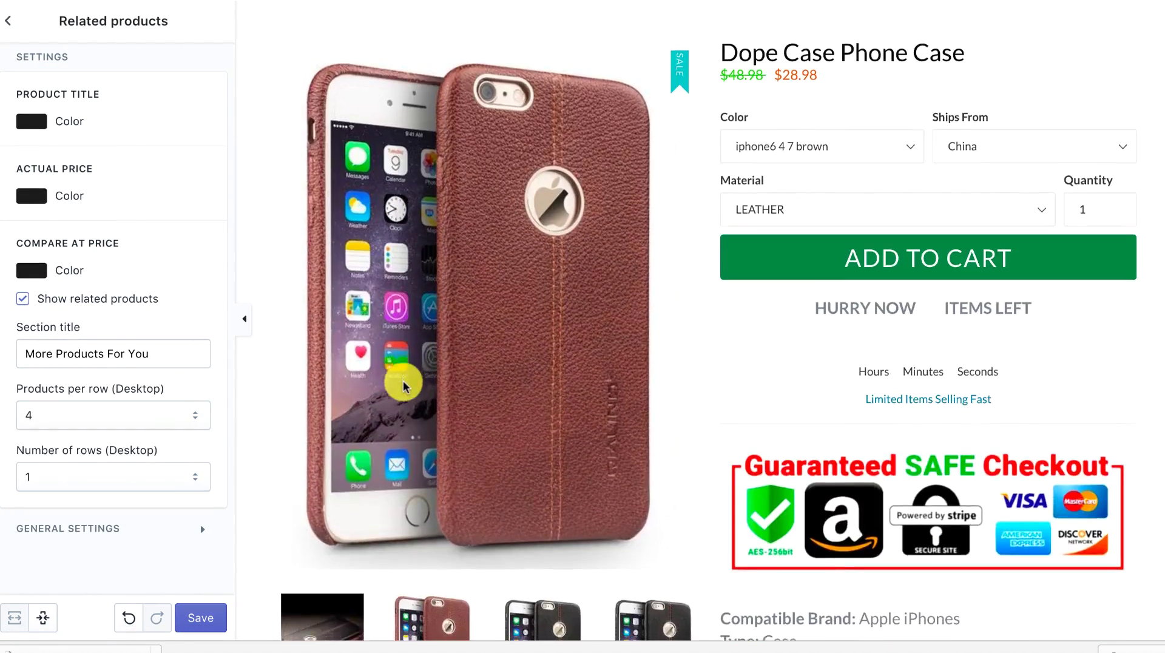
scroll(404, 385, "down", 10)
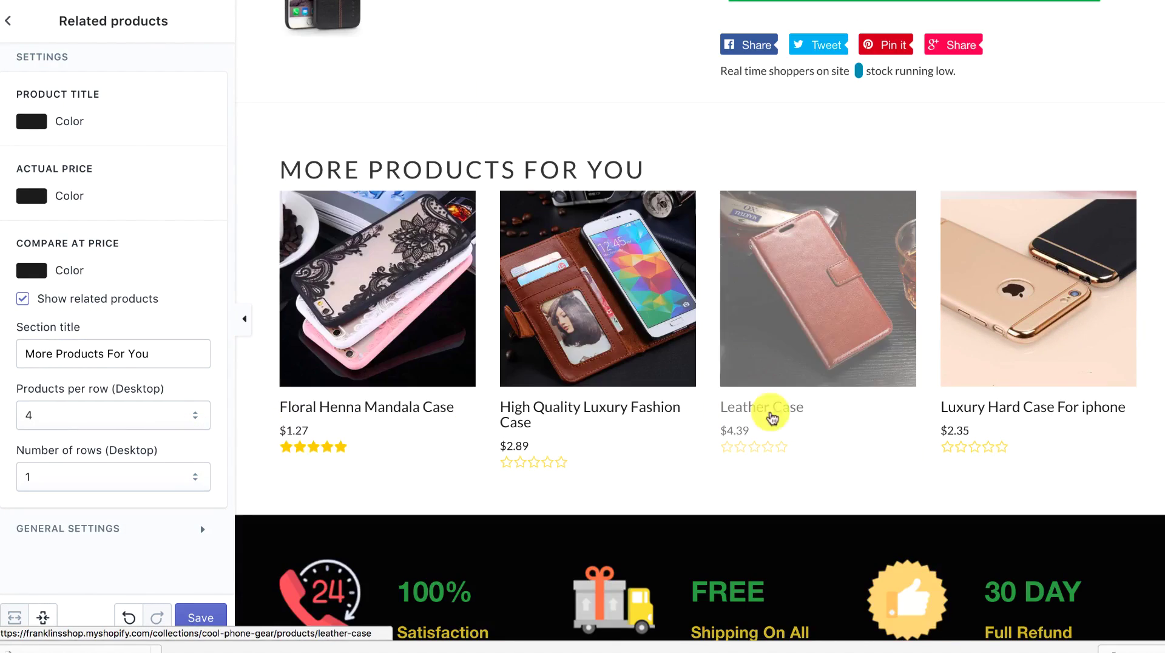
left_click(75, 120)
left_click(133, 156)
left_click(308, 402)
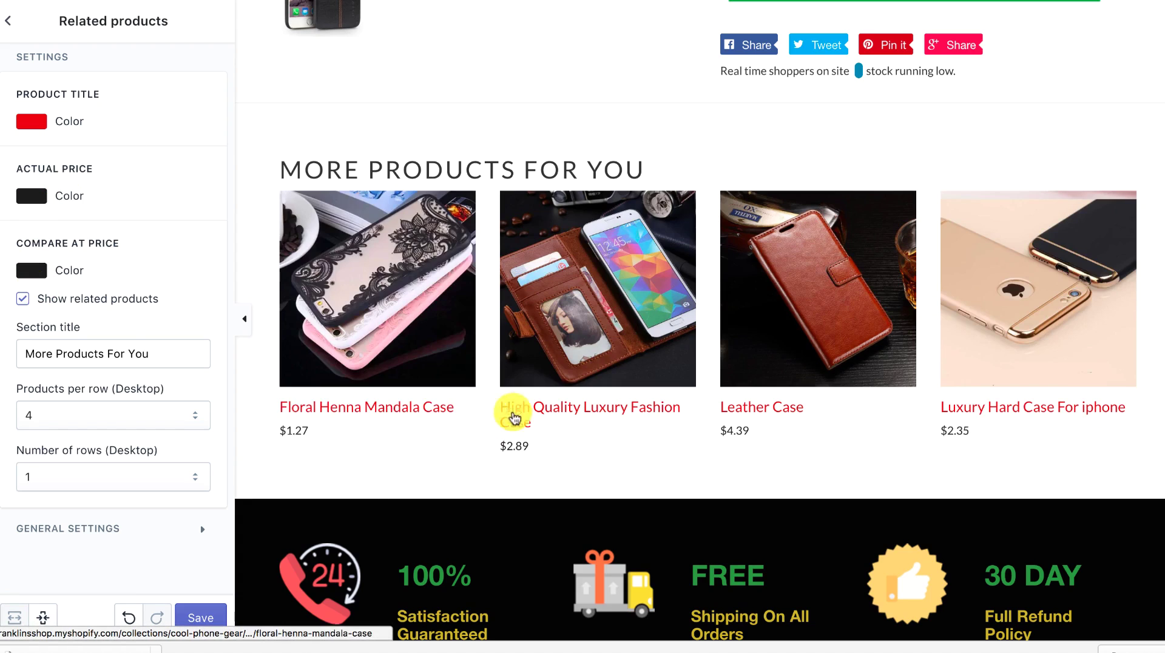
- Turn off the display of related products, turn it back on, and review the More Products For You section
left_click(23, 298)
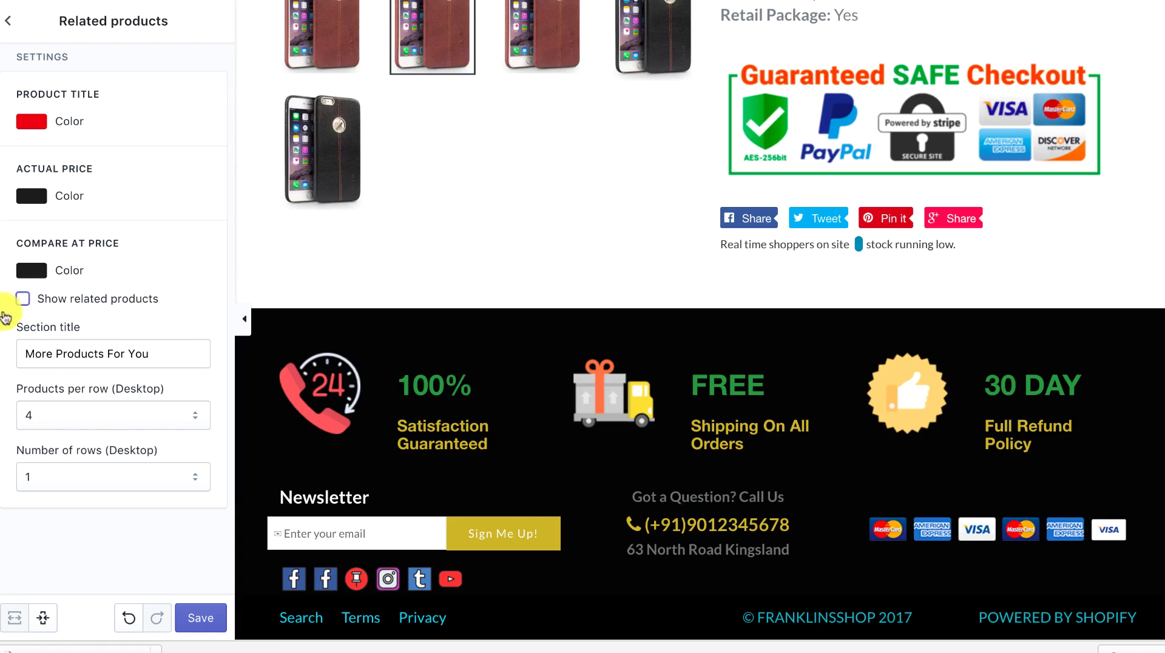
left_click(23, 299)
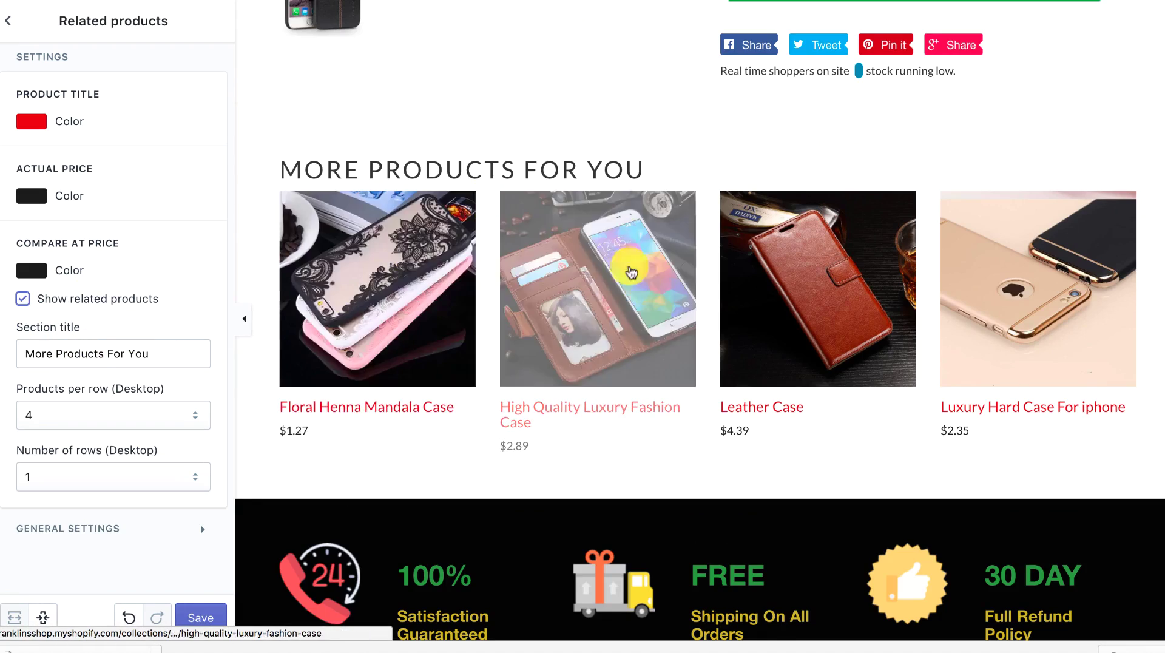
left_click(605, 334)
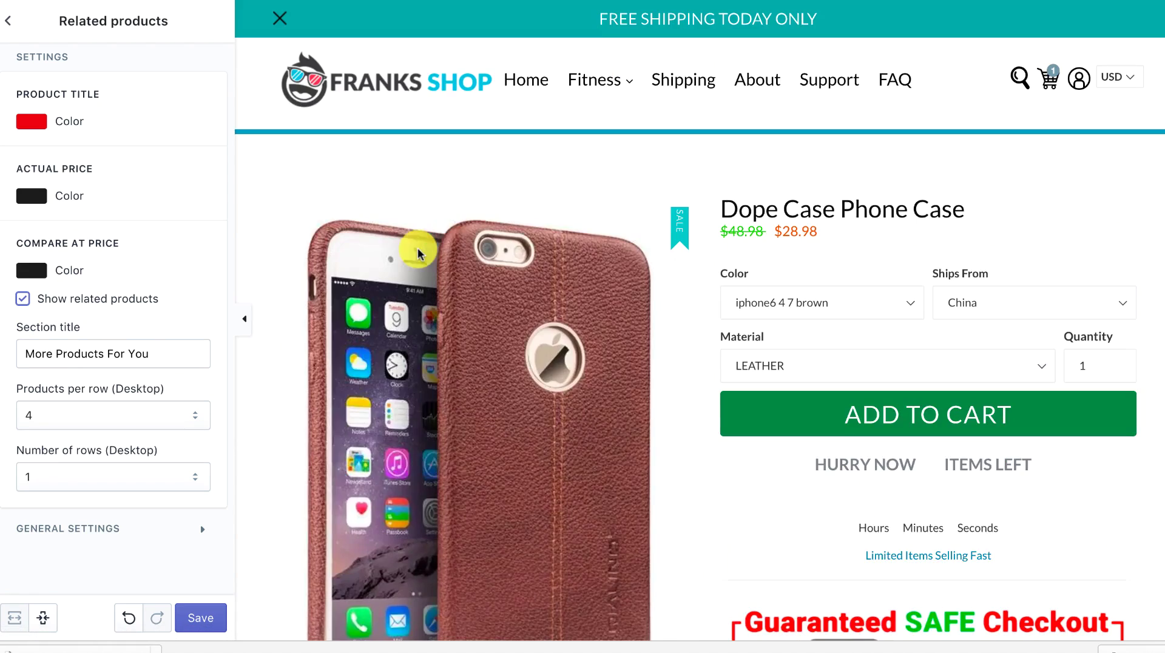
scroll(375, 393, "down", 2)
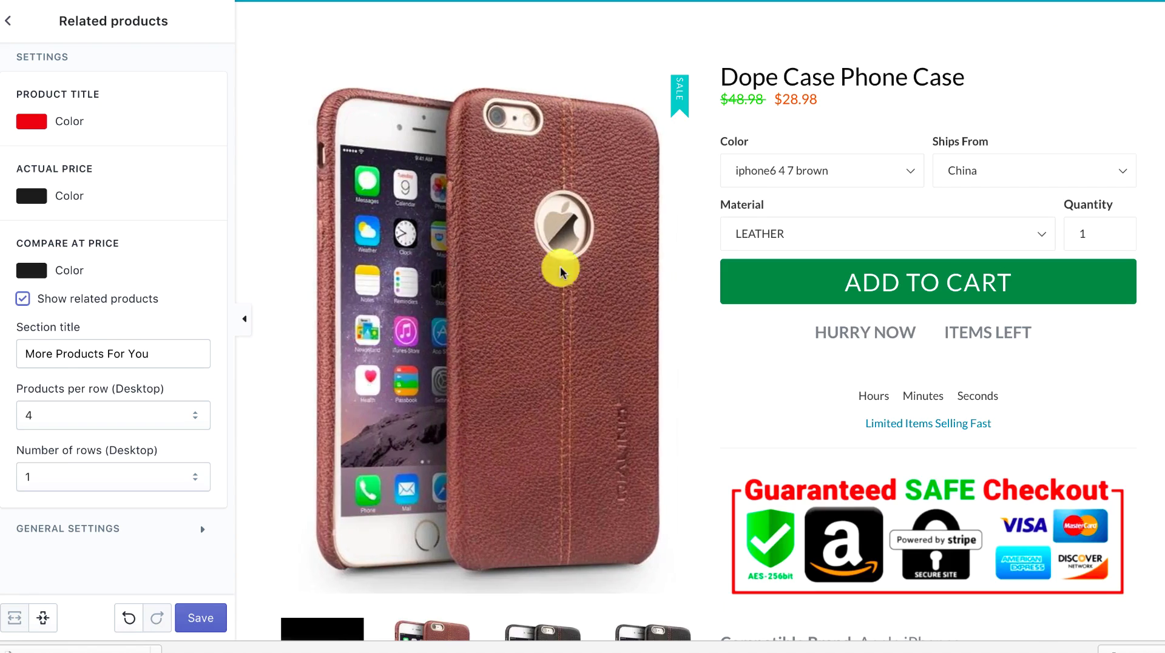
scroll(484, 346, "down", 8)
scroll(484, 269, "down", 5)
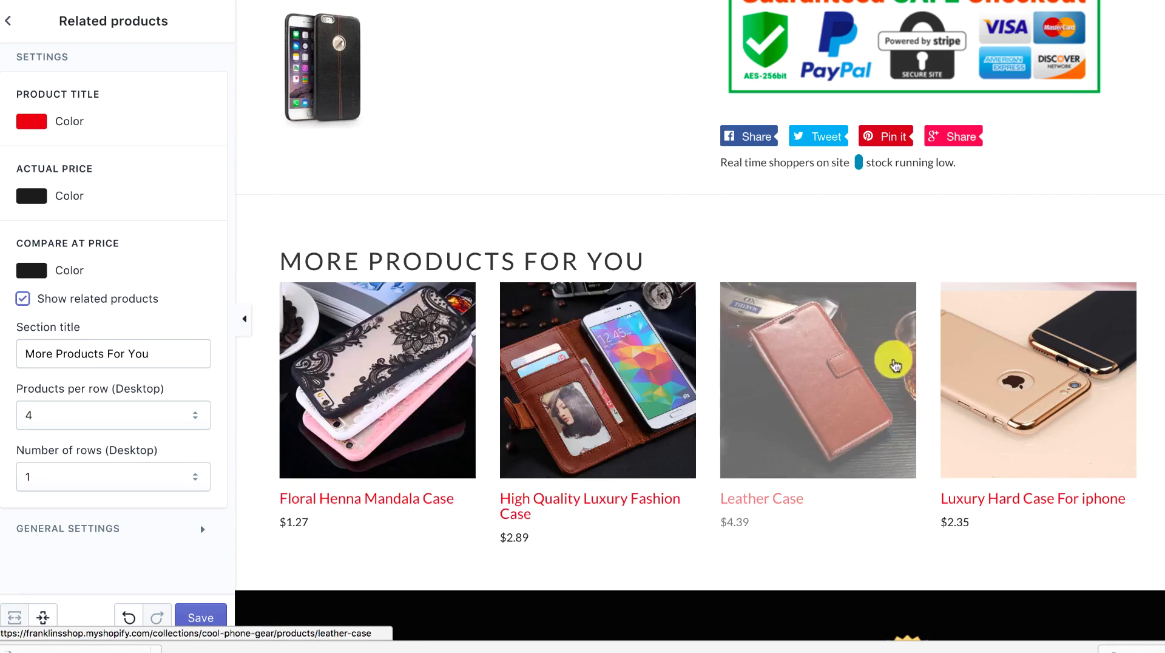
scroll(422, 373, "down", 1)
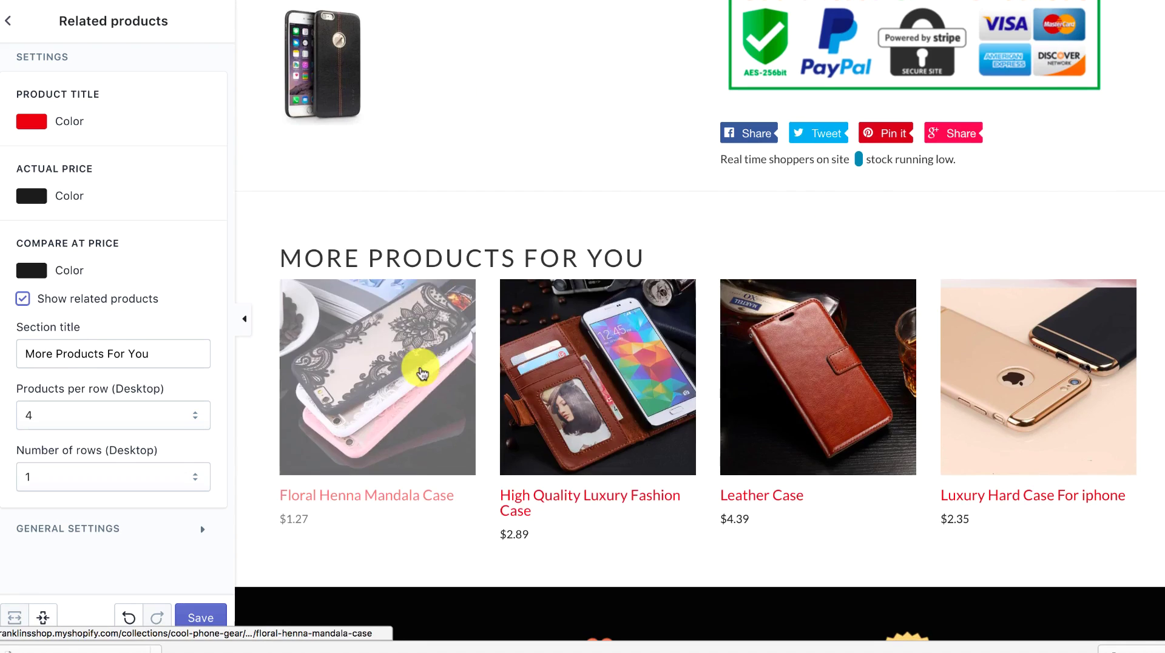
- Expand the general settings of the Related products section and view its style and product vendor options
left_click(91, 528)
scroll(112, 410, "down", 2)
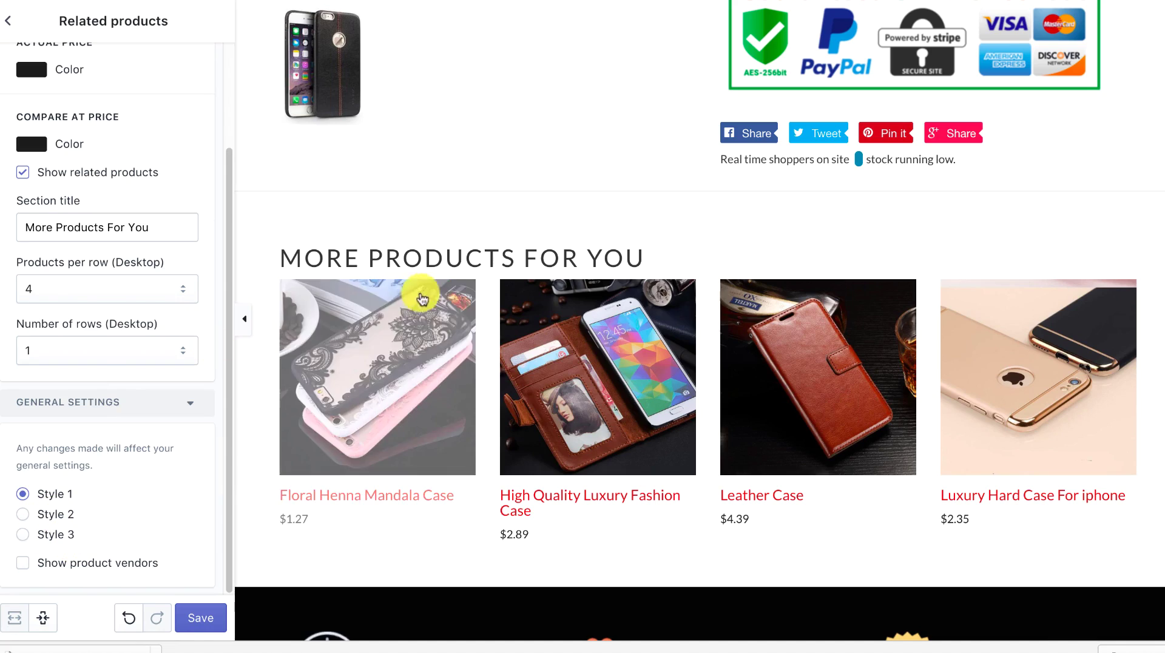
scroll(57, 456, "up", 2)
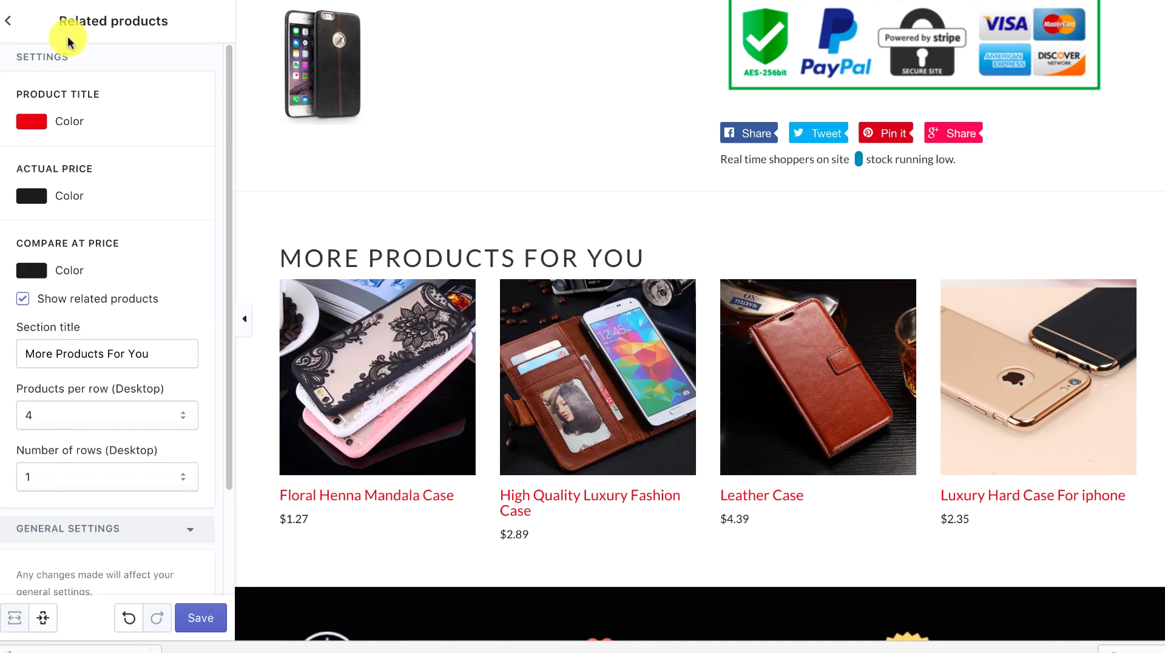
- Return to the section list and examine the whole product page preview from header to footer
left_click(18, 23)
scroll(580, 299, "up", 8)
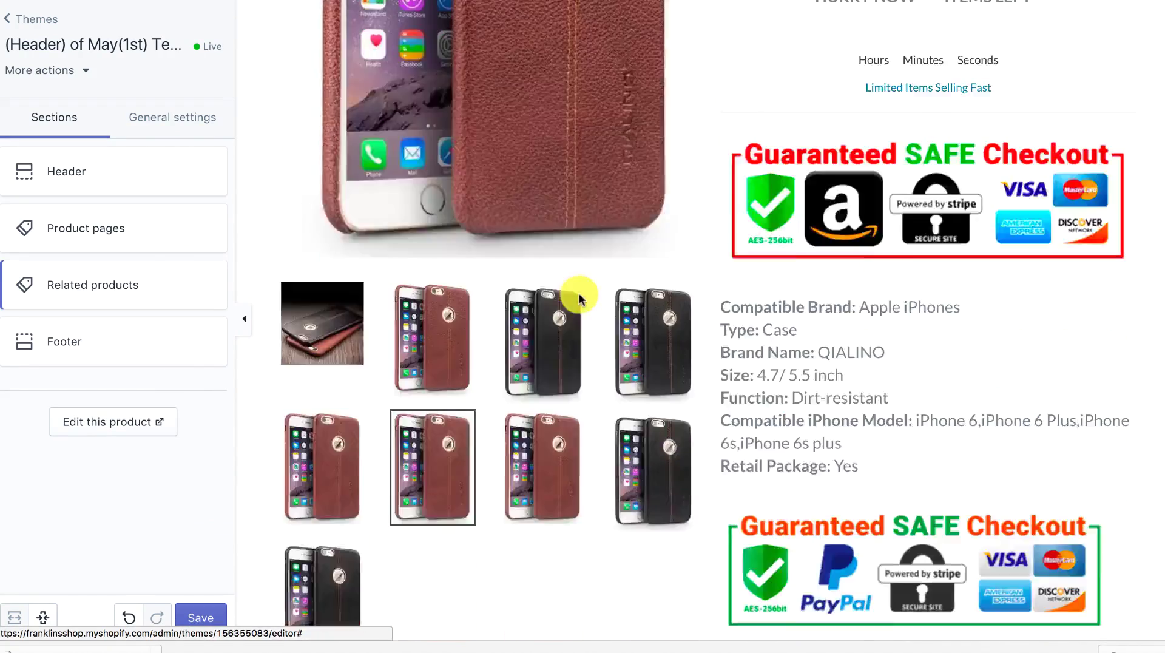
scroll(582, 292, "down", 11)
scroll(821, 229, "up", 5)
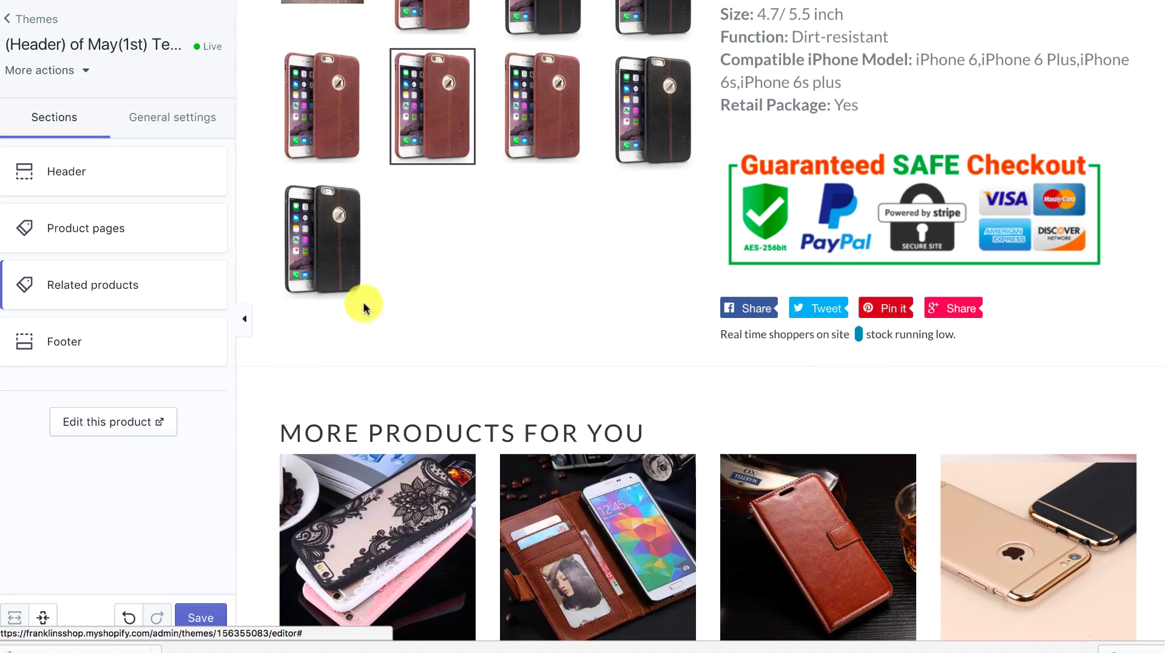
scroll(364, 306, "up", 8)
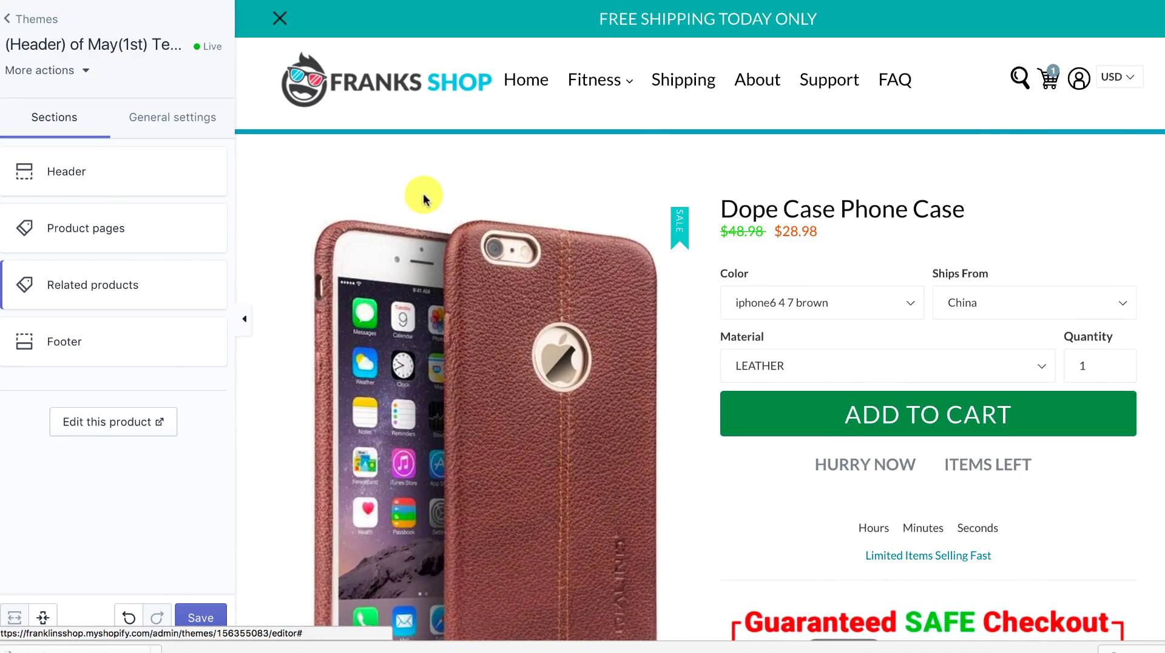
scroll(397, 179, "down", 15)
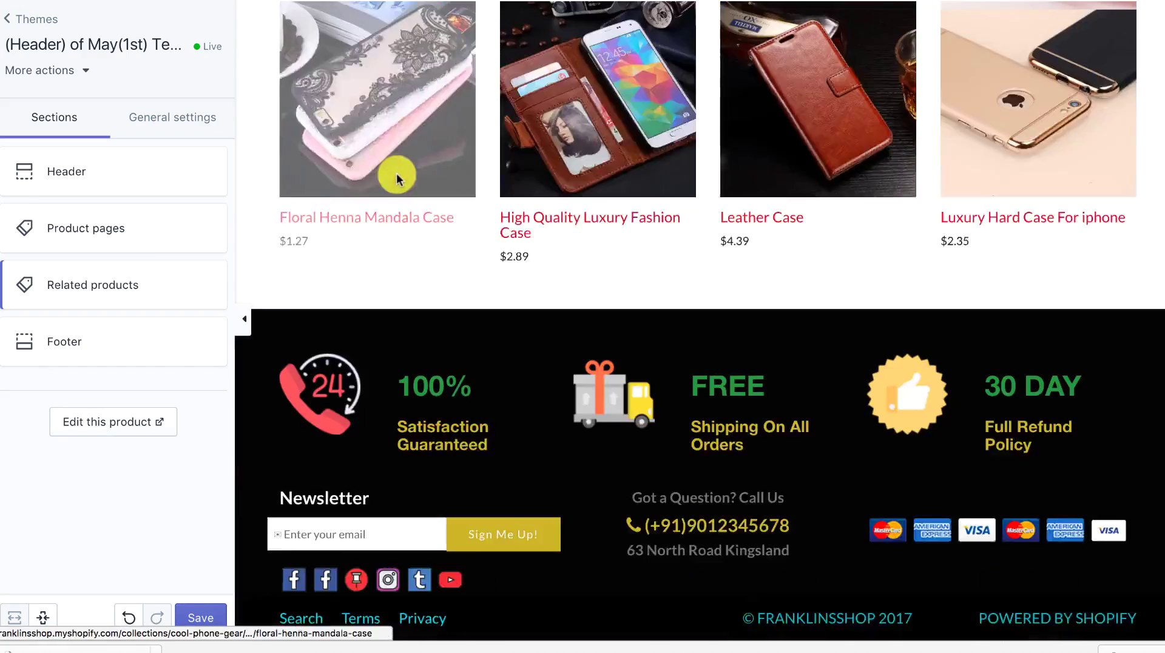
scroll(396, 177, "up", 5)
scroll(391, 184, "down", 5)
scroll(386, 184, "up", 15)
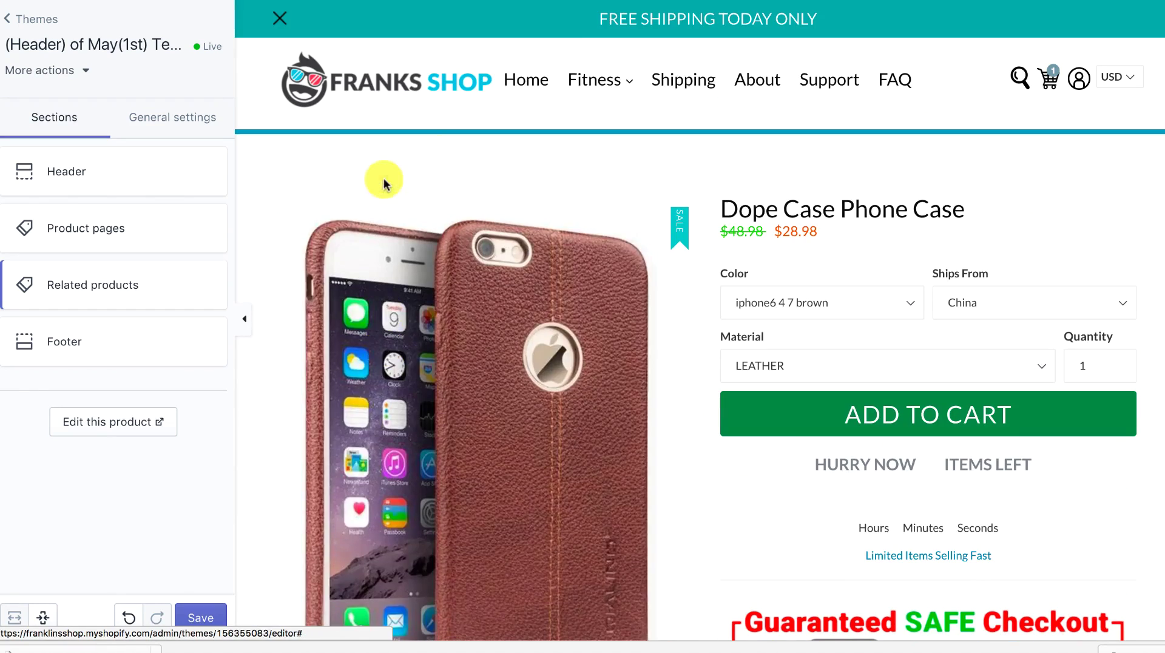
- Look through the store's home page in the preview and open the cart page
left_click(526, 82)
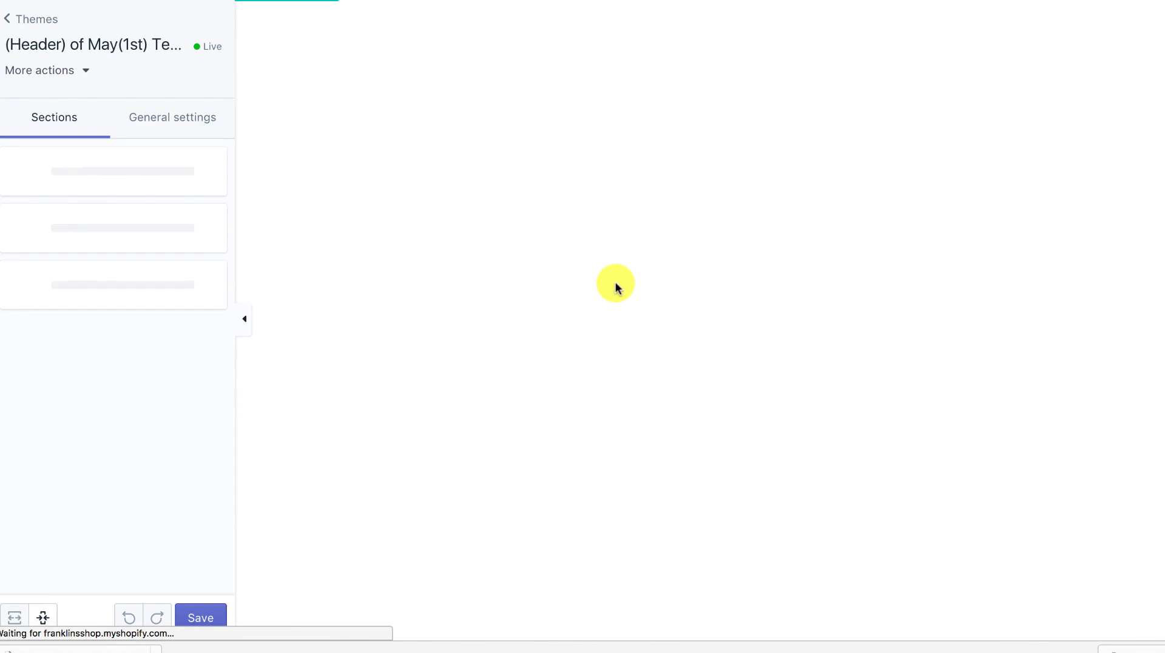
scroll(613, 261, "down", 15)
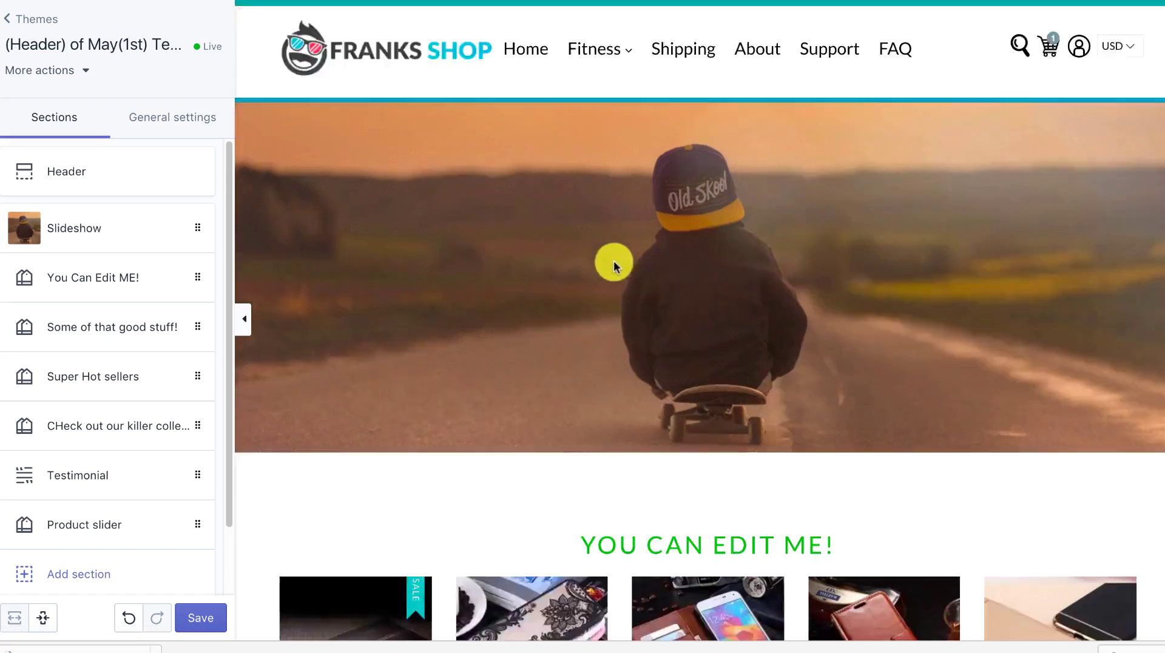
scroll(607, 262, "down", 8)
scroll(546, 260, "up", 20)
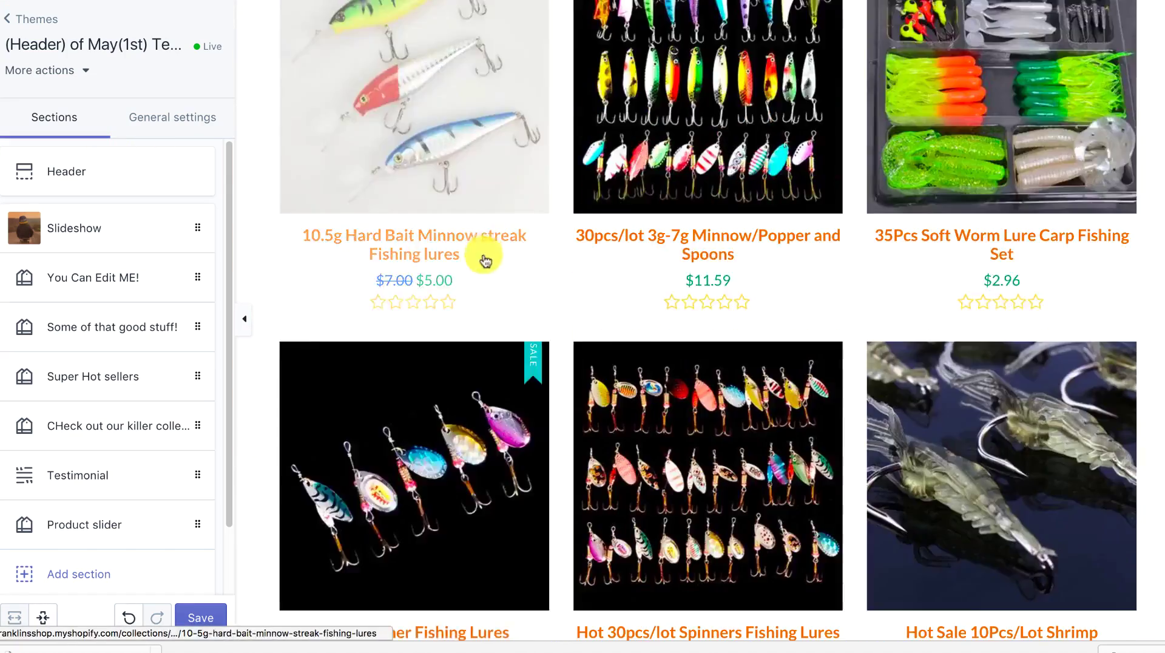
left_click(1050, 90)
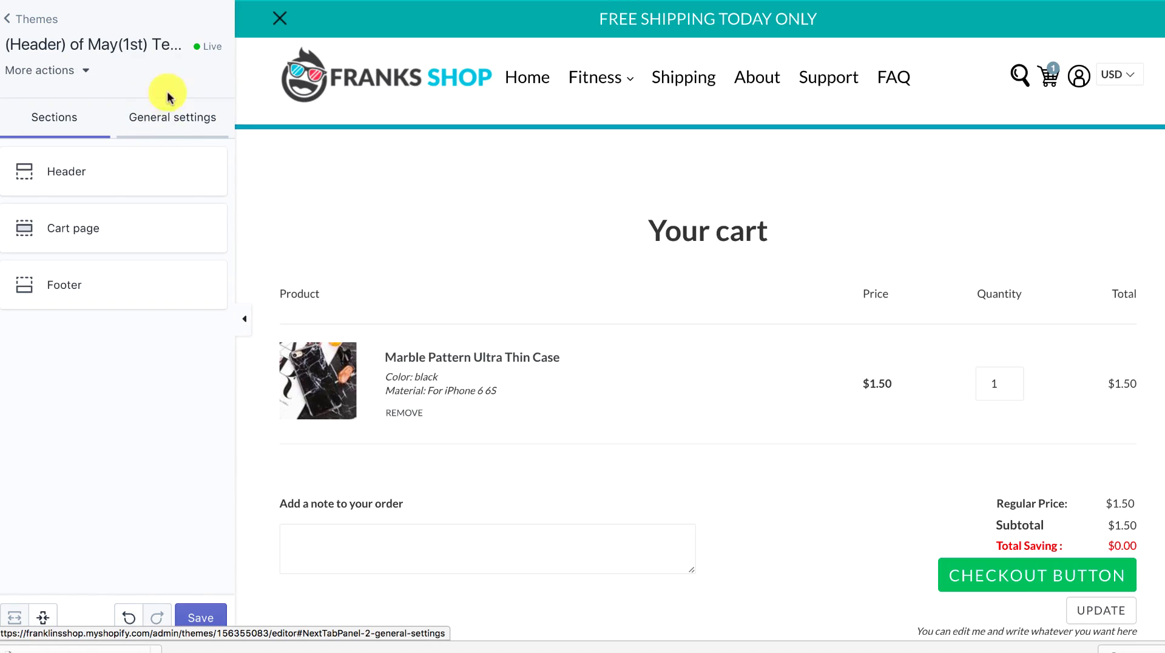
- Enable the coupon popup in the theme's general Coupon settings and save the theme
left_click(150, 117)
left_click(126, 217)
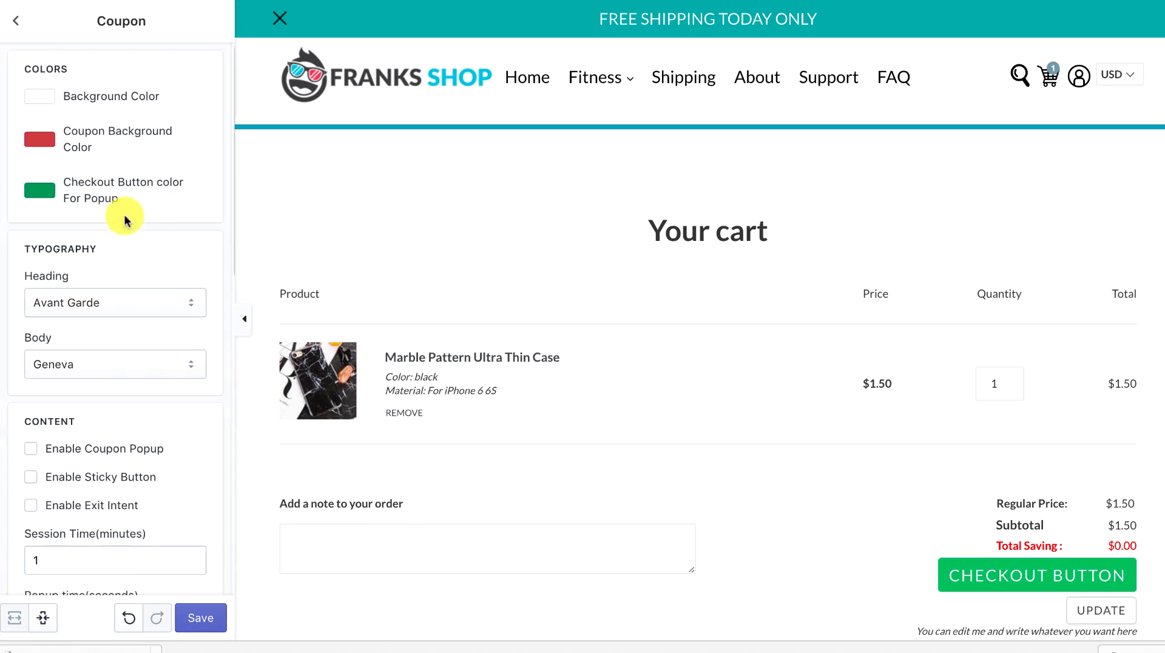
left_click(23, 449)
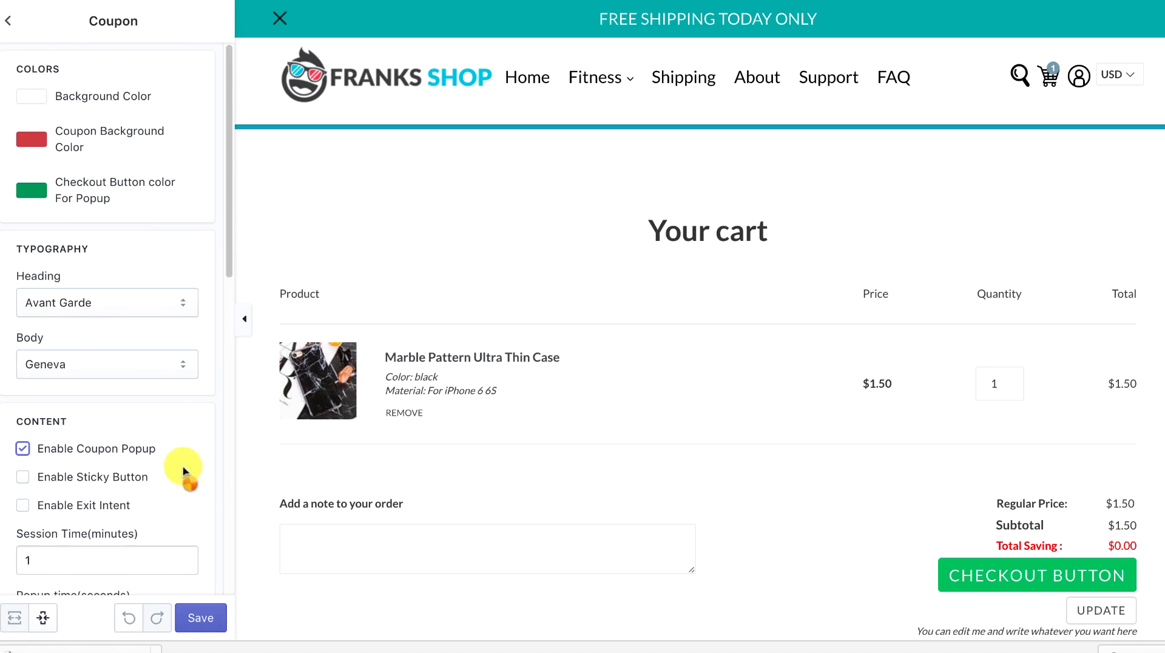
left_click(200, 618)
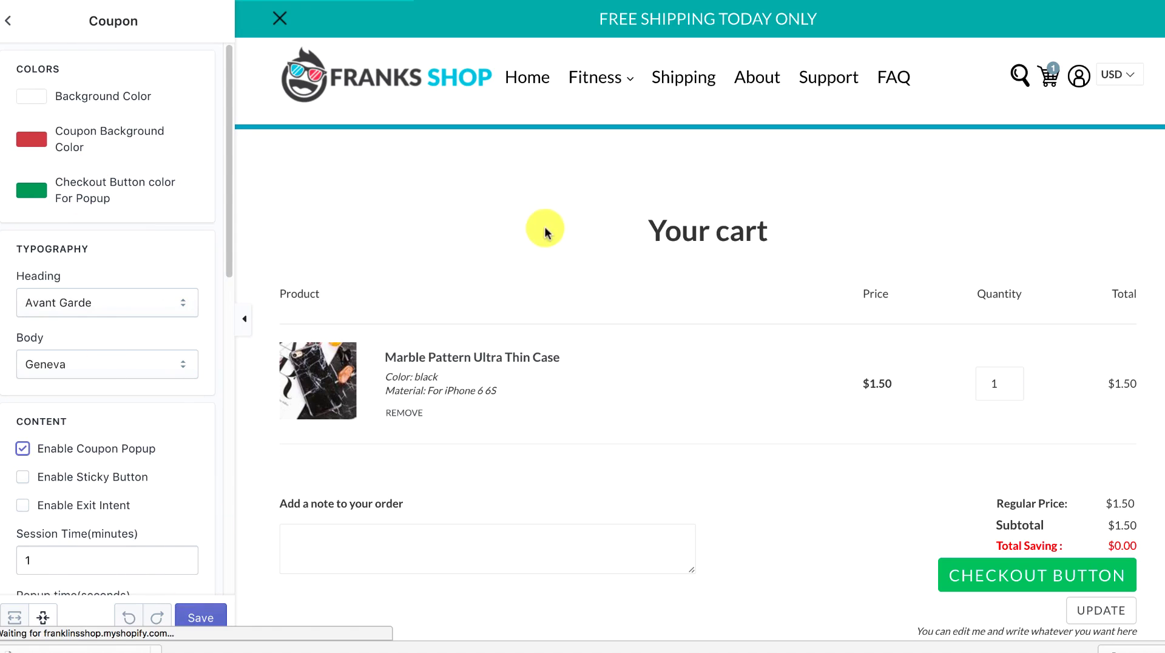
left_click(199, 619)
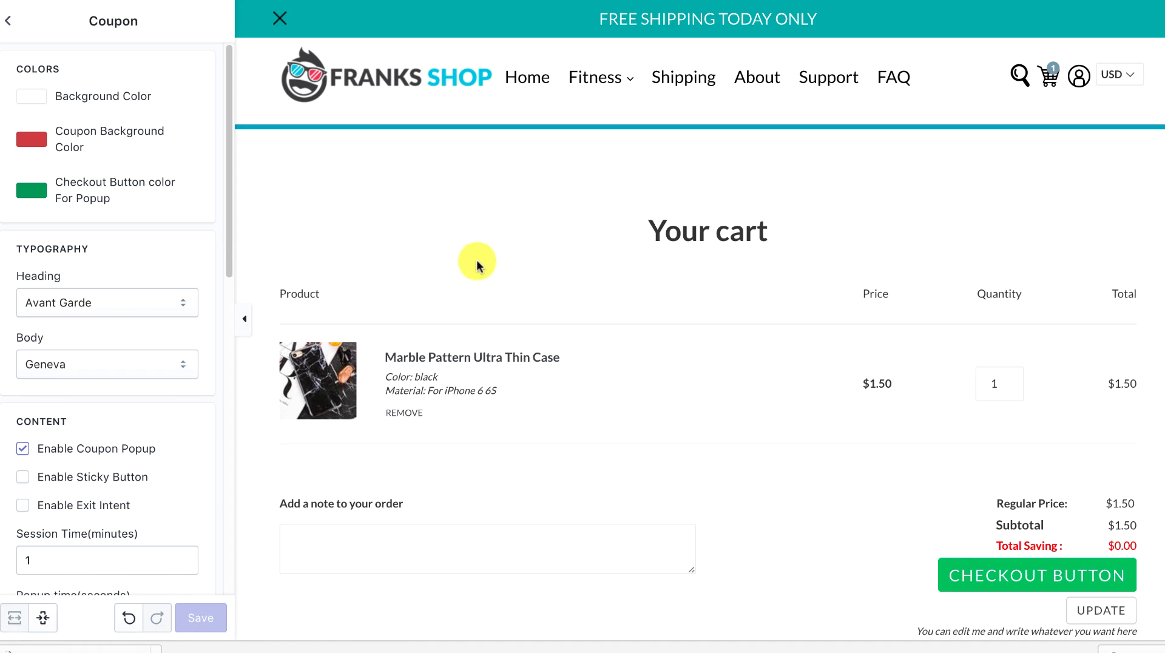
- Return the preview to the store's home page and reopen the general Coupon settings
left_click(7, 20)
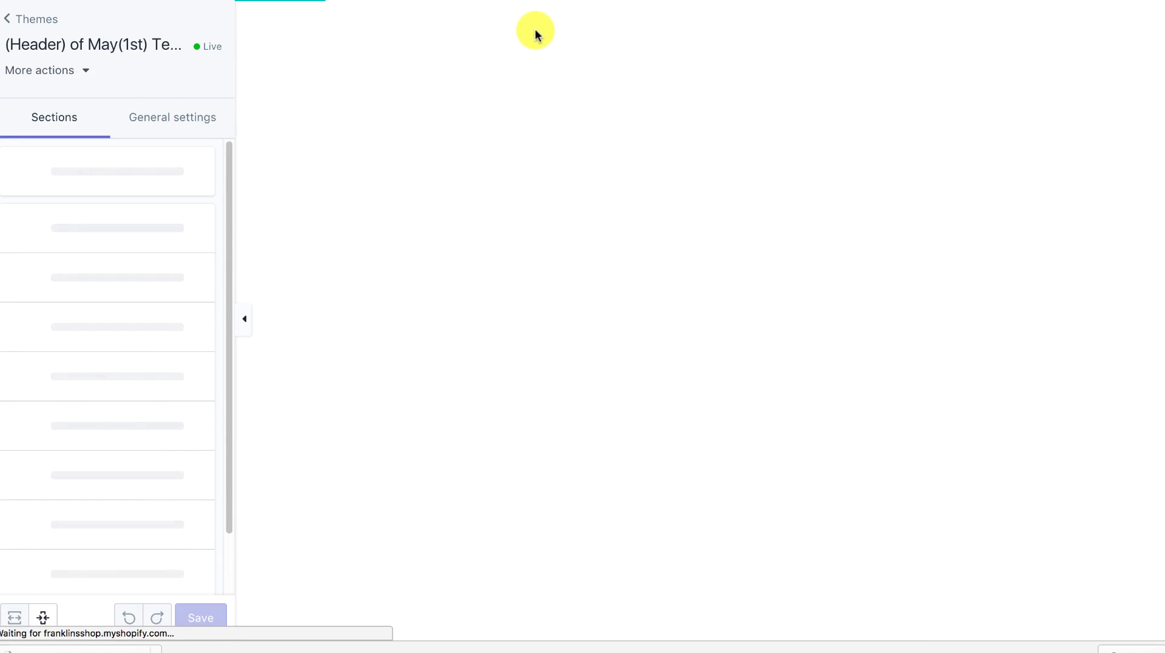
left_click(539, 82)
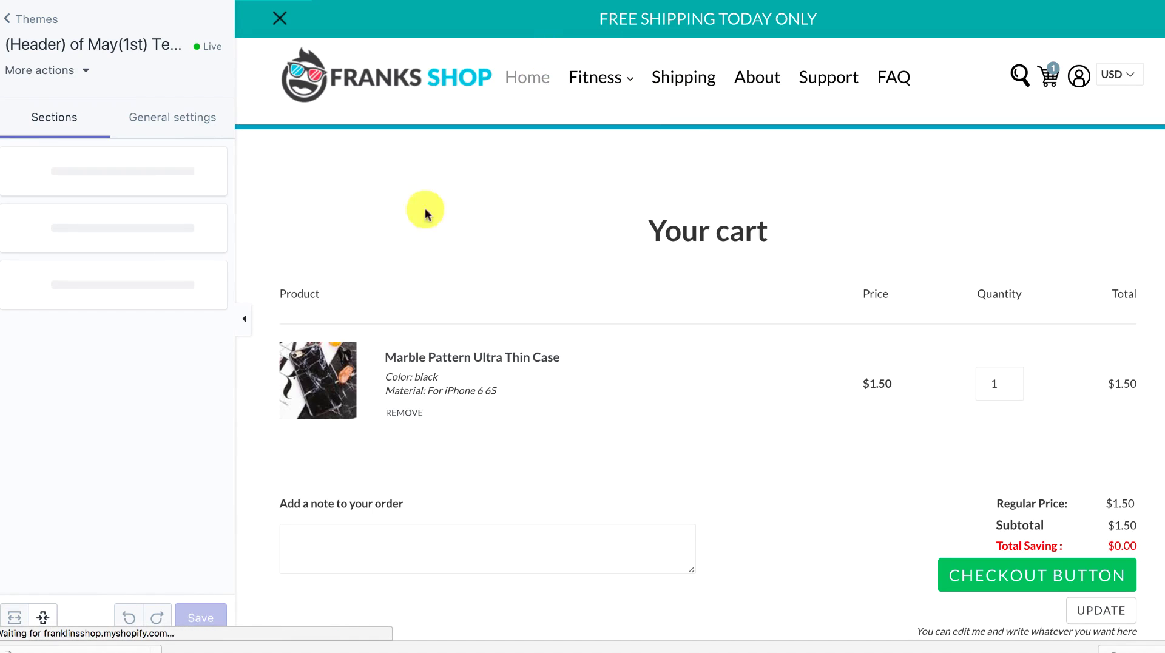
left_click(176, 117)
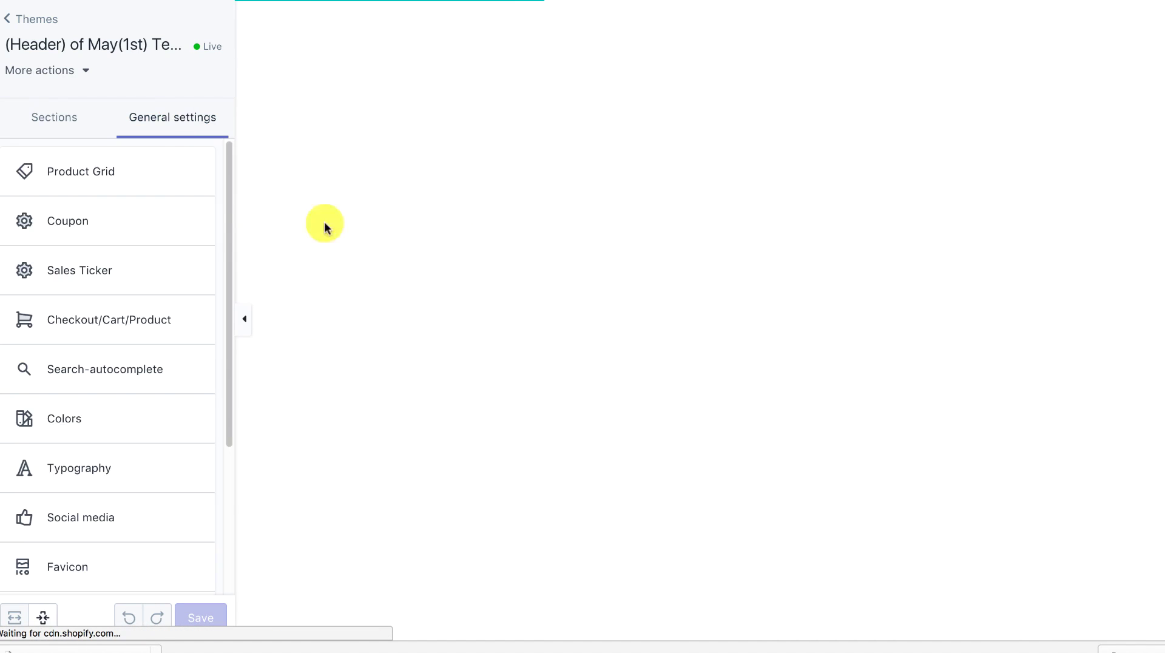
left_click(68, 230)
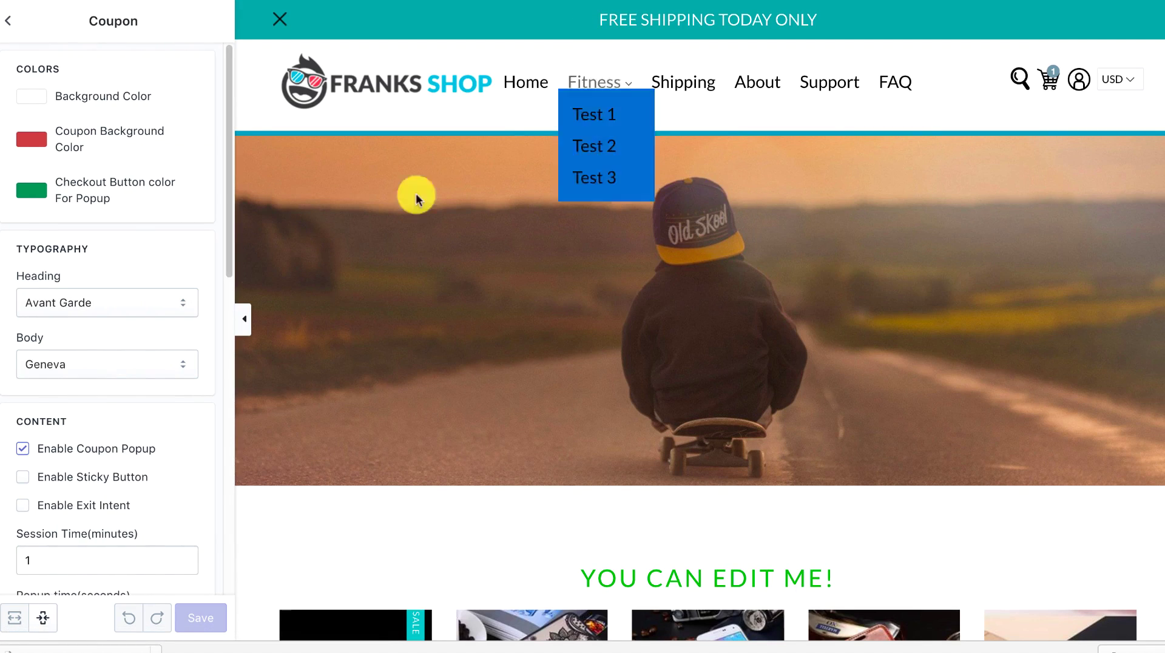
- Examine the coupon popup's content settings, including timing, messages, button text, coupon code and newsletter integration
scroll(114, 359, "down", 3)
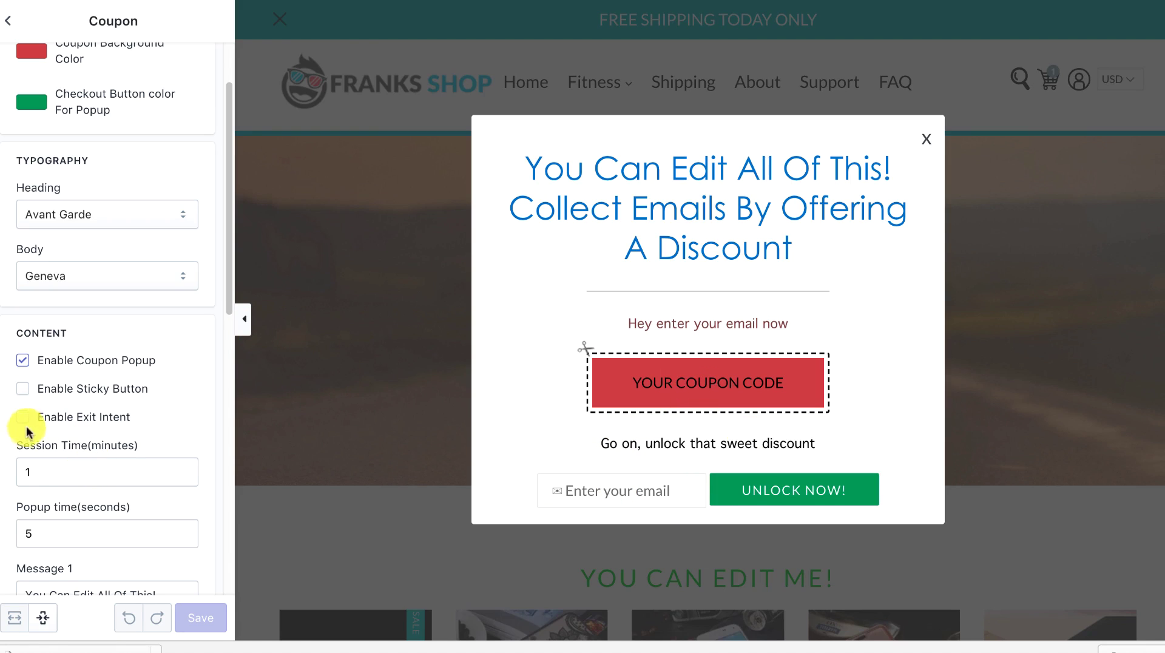
scroll(3, 157, "up", 2)
scroll(54, 177, "down", 10)
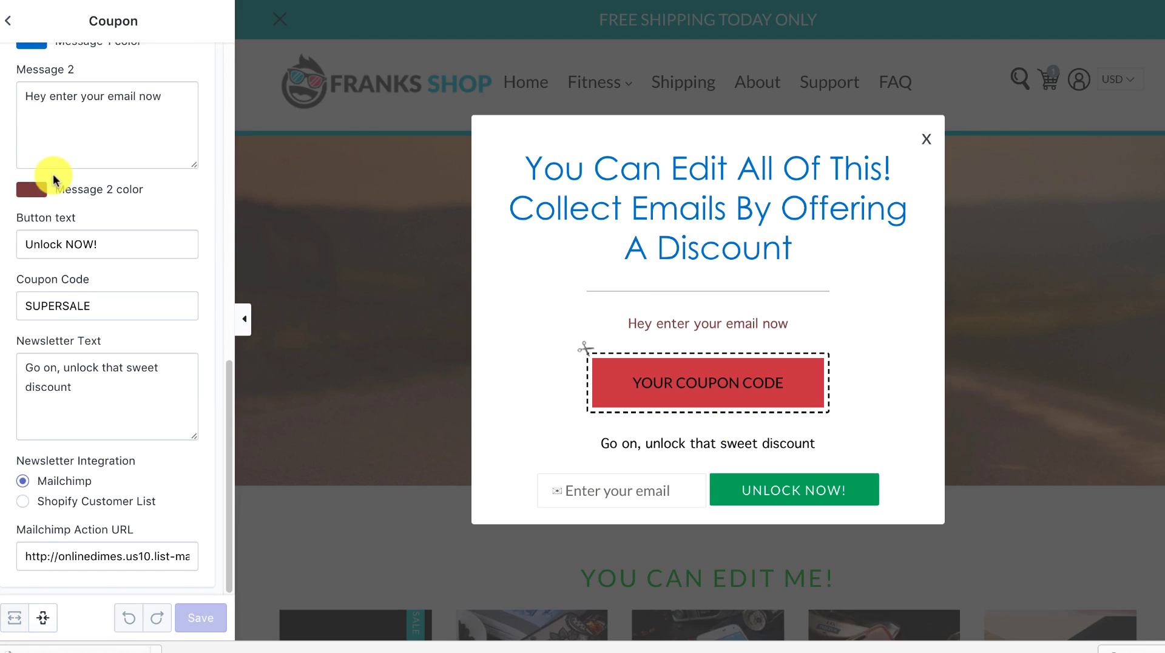
- Disable the coupon popup and save the theme
scroll(52, 286, "up", 10)
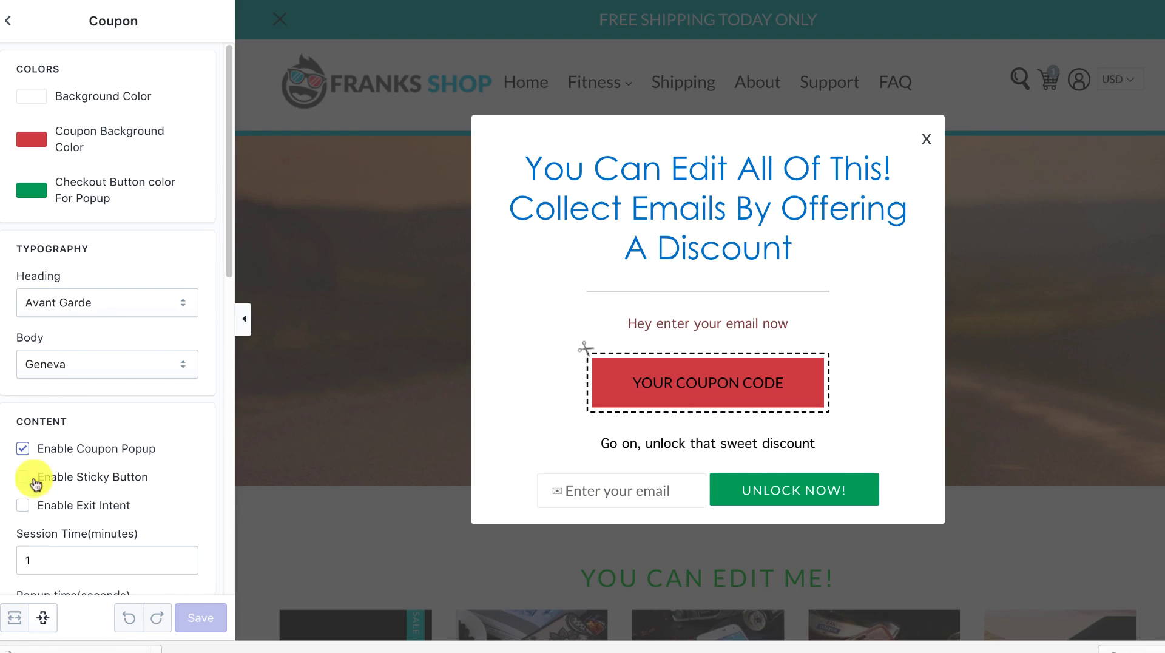
left_click(23, 453)
left_click(203, 628)
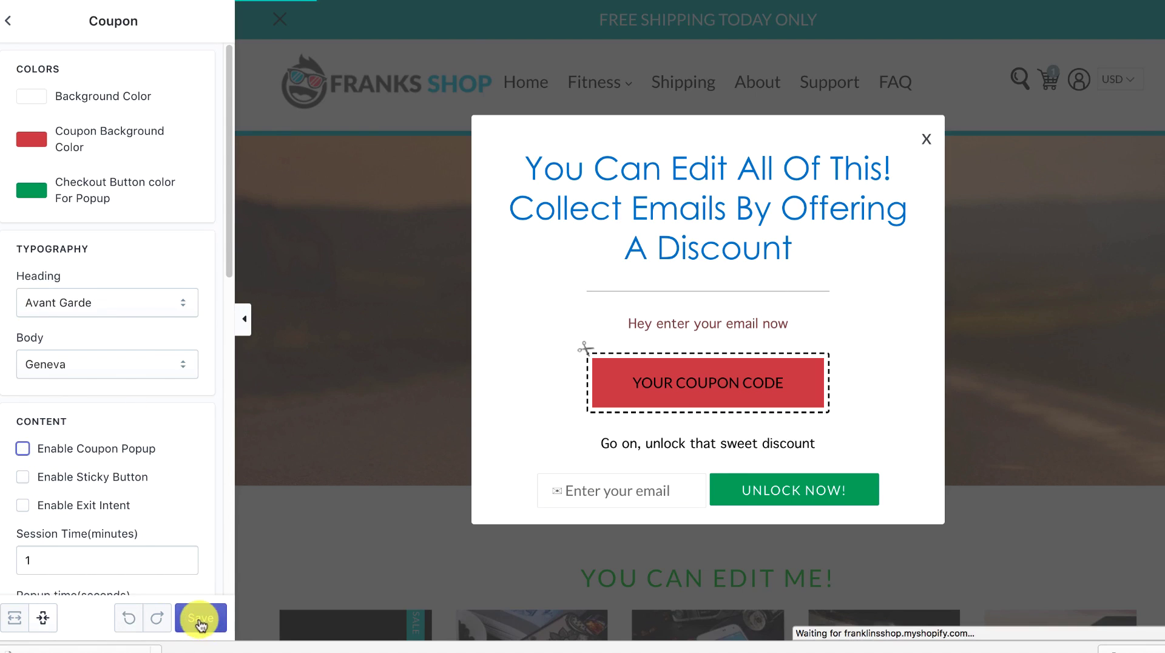